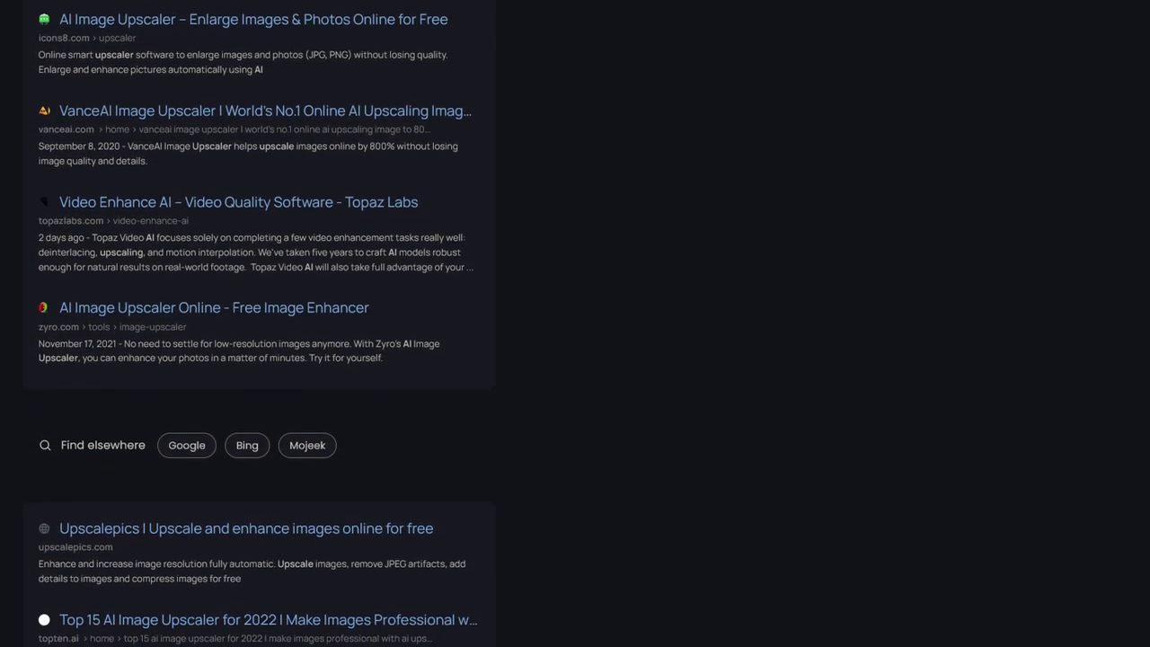
- Zoom into the snowy forest in 3.jpg
scroll(259, 323, "down", 4)
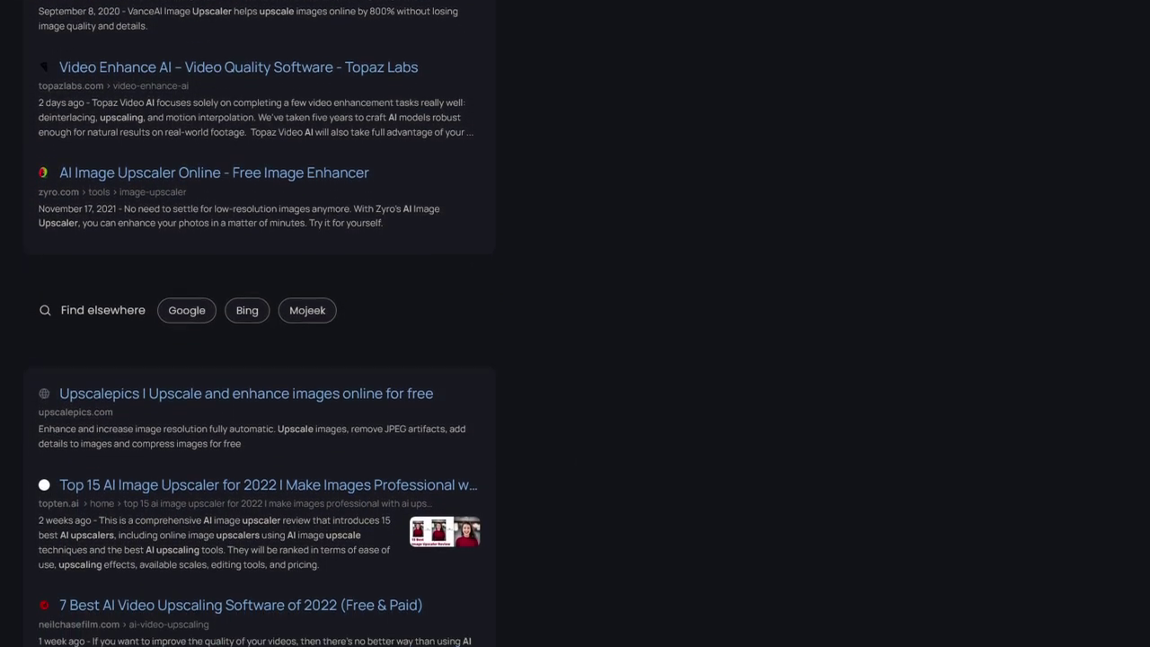
scroll(259, 324, "down", 4)
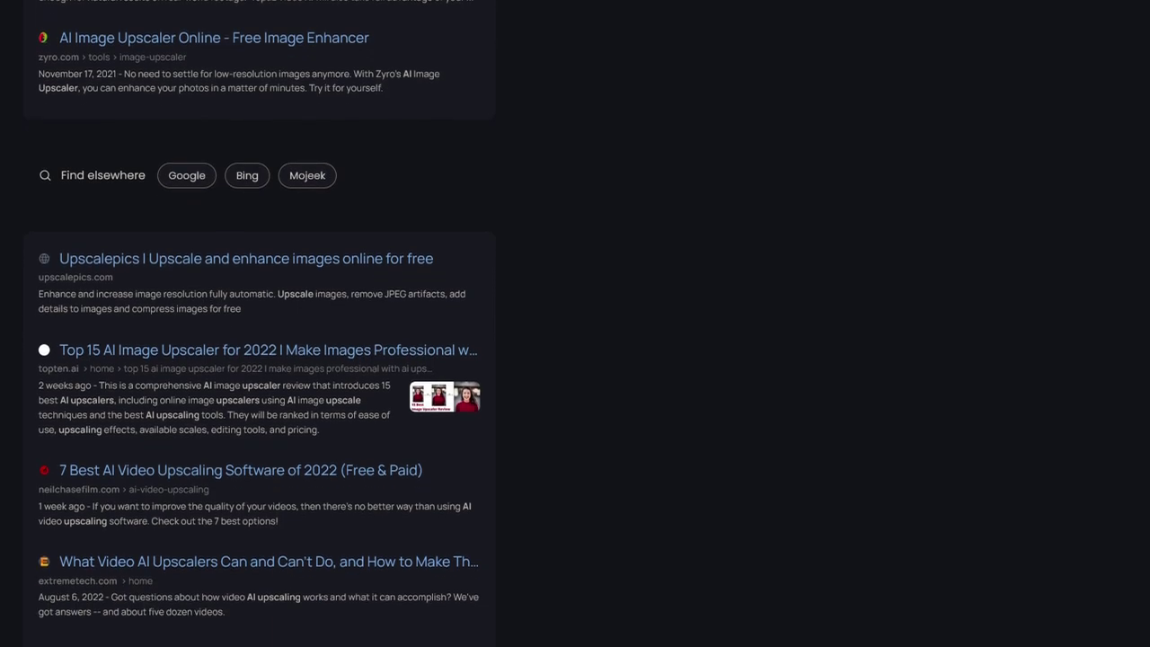
scroll(259, 323, "down", 4)
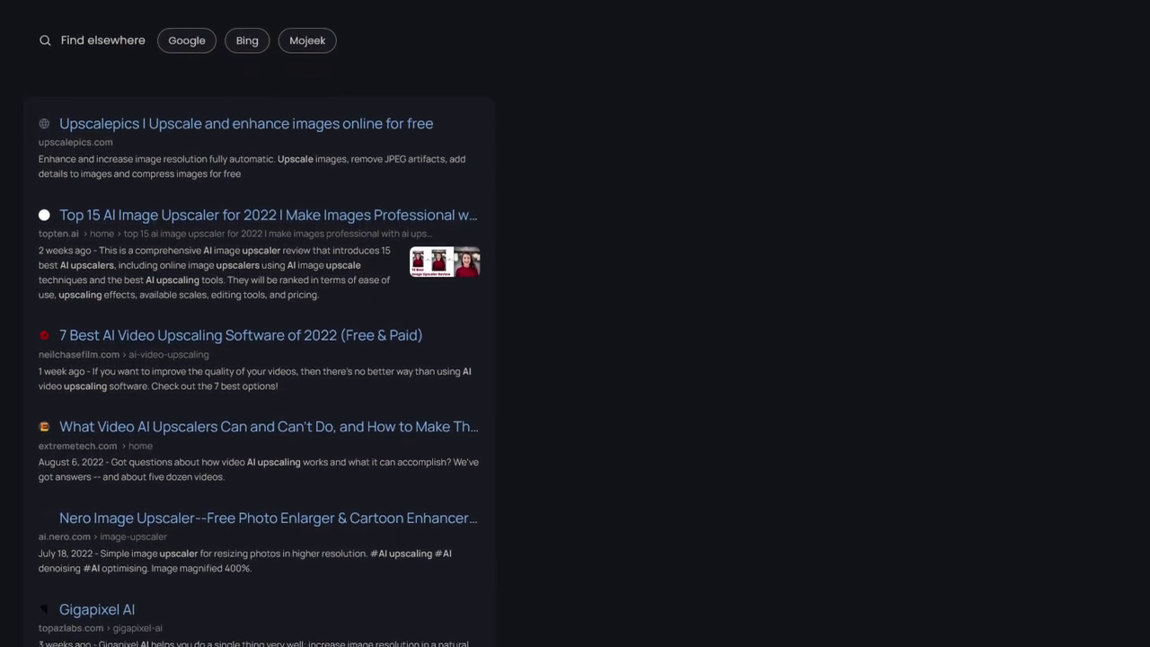
scroll(259, 324, "down", 4)
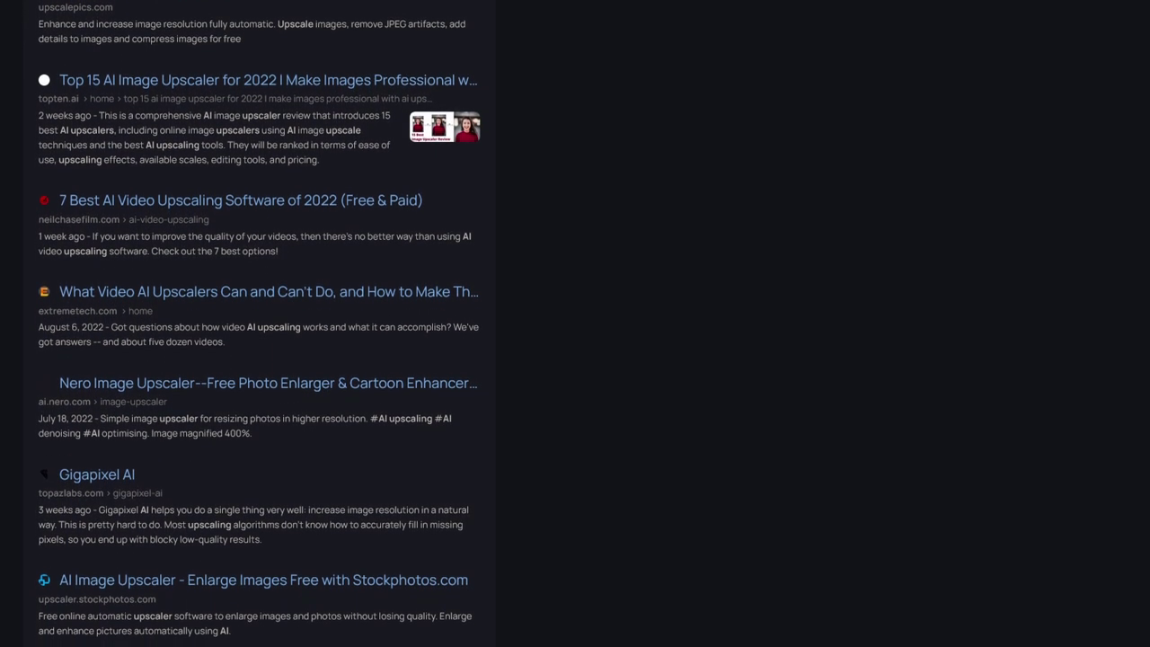
scroll(259, 324, "down", 4)
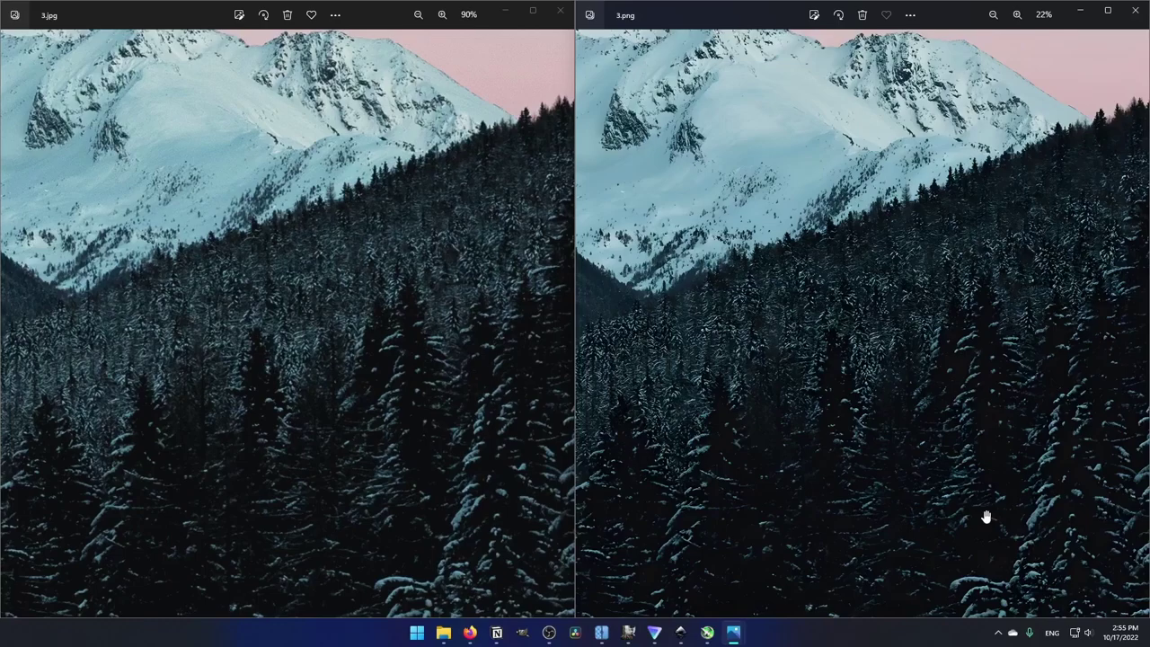
scroll(818, 270, "up", 10)
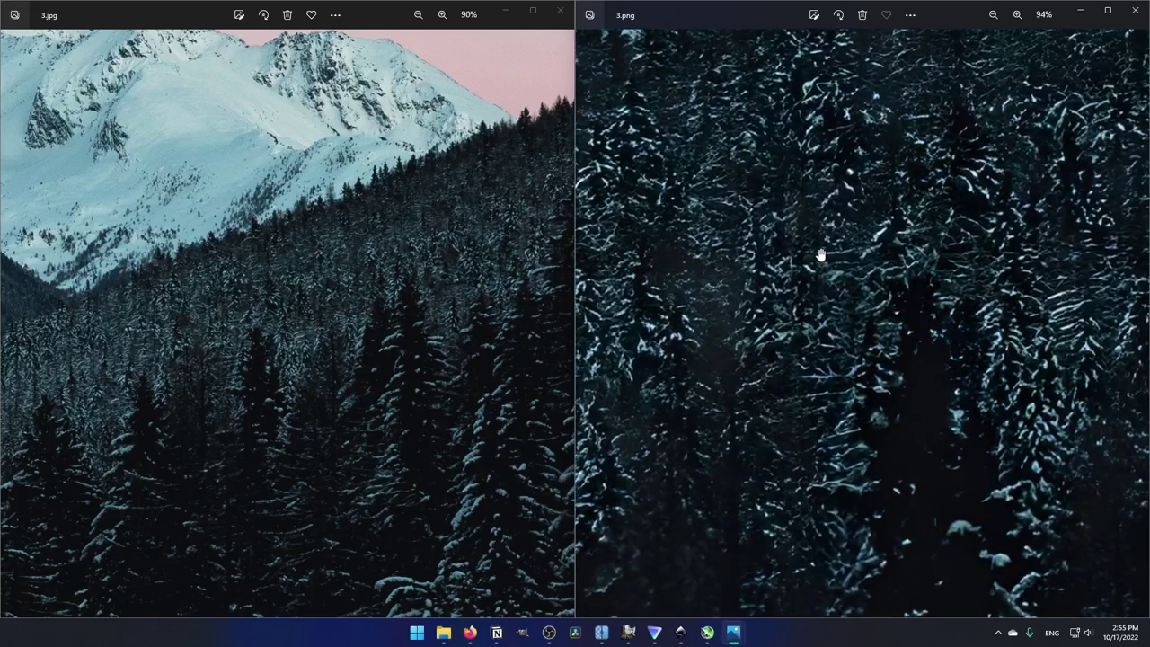
scroll(758, 265, "up", 5)
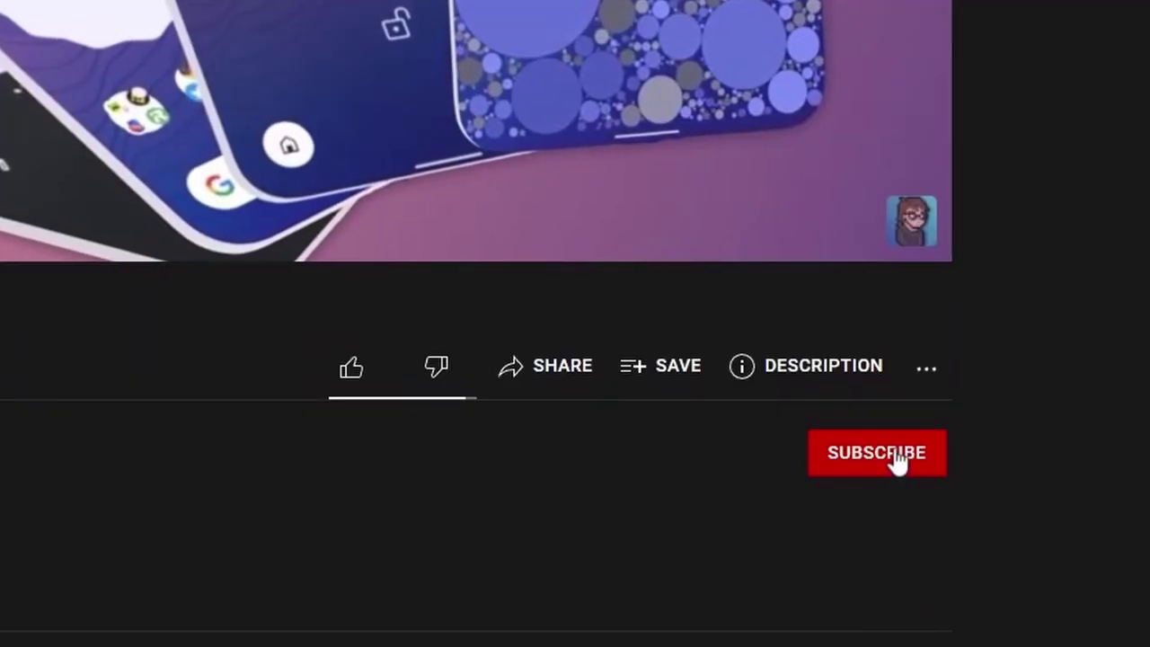
- Enter the text 'Nice video!' into a text field
left_click(877, 453)
left_click(925, 454)
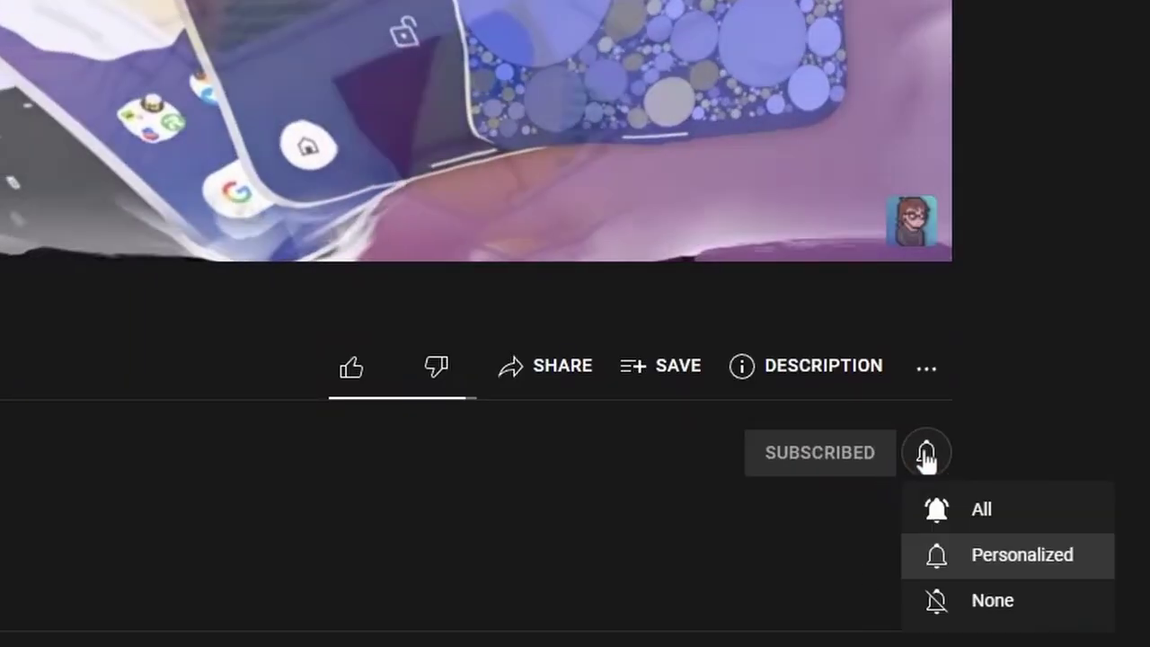
left_click(961, 521)
type("Nice video!")
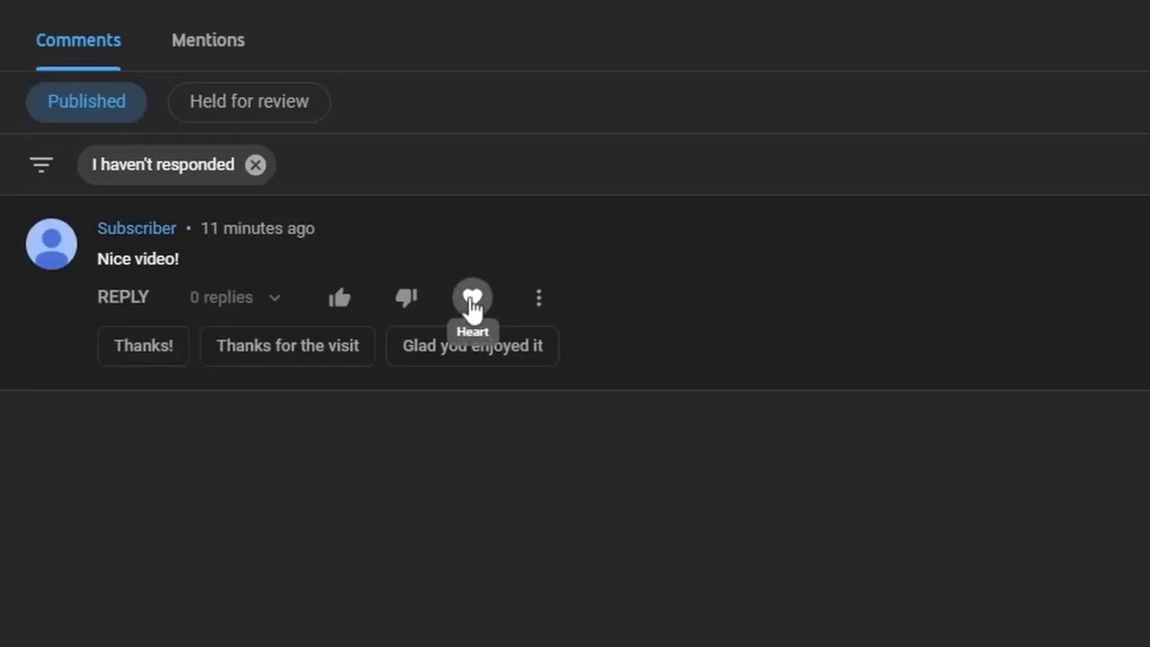
left_click(466, 299)
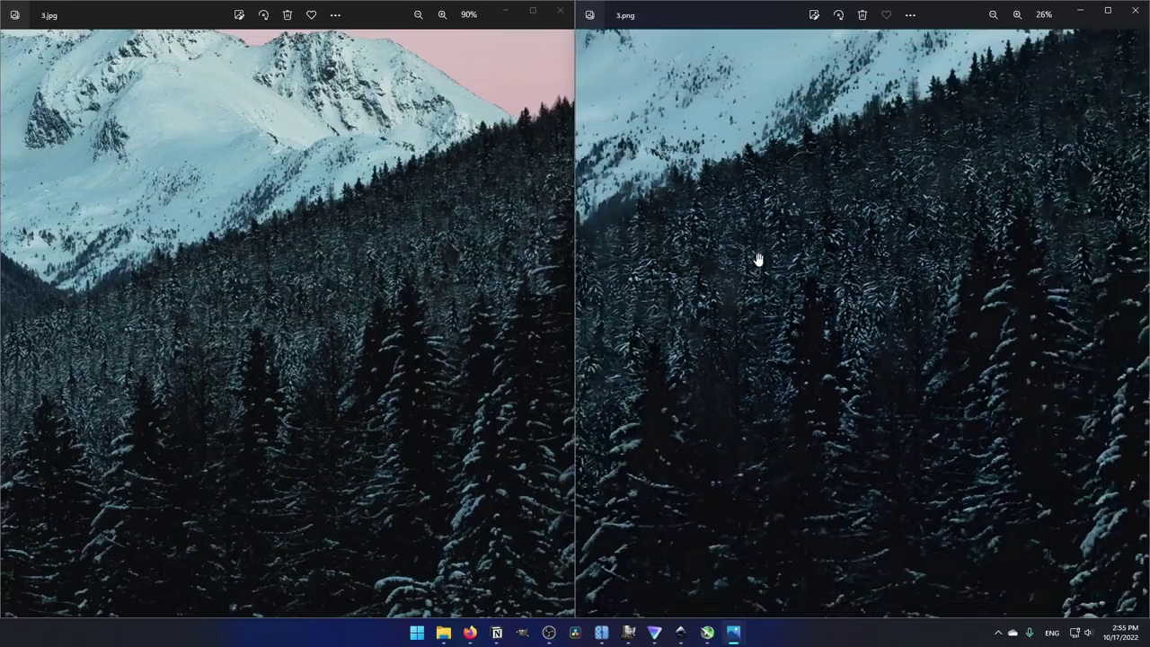
- Zoom into the forest in 3.png and pan the upscaled image to another area
scroll(490, 239, "up", 5)
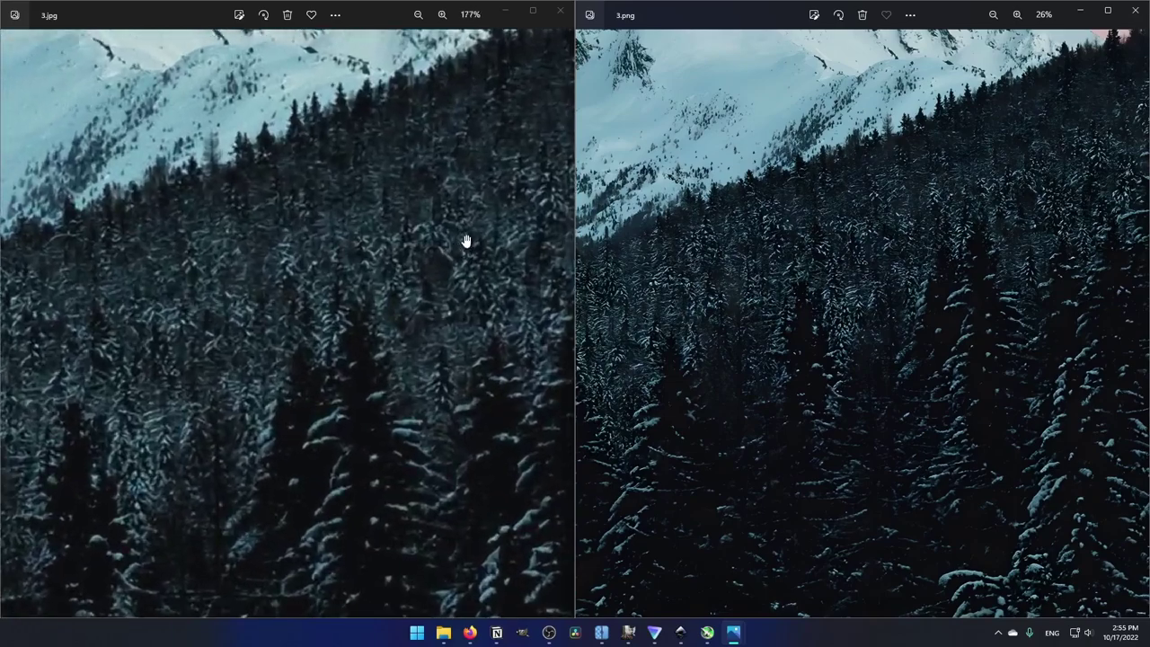
scroll(1062, 195, "up", 1)
scroll(1062, 195, "up", 3)
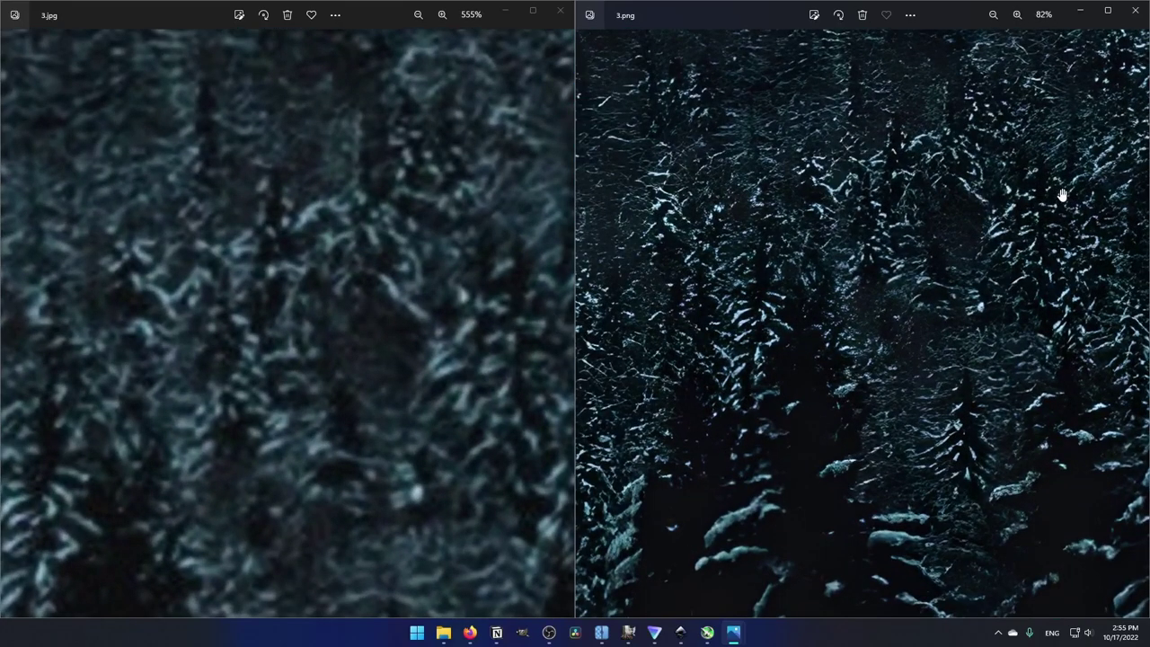
left_click_drag(1062, 195, 599, 364)
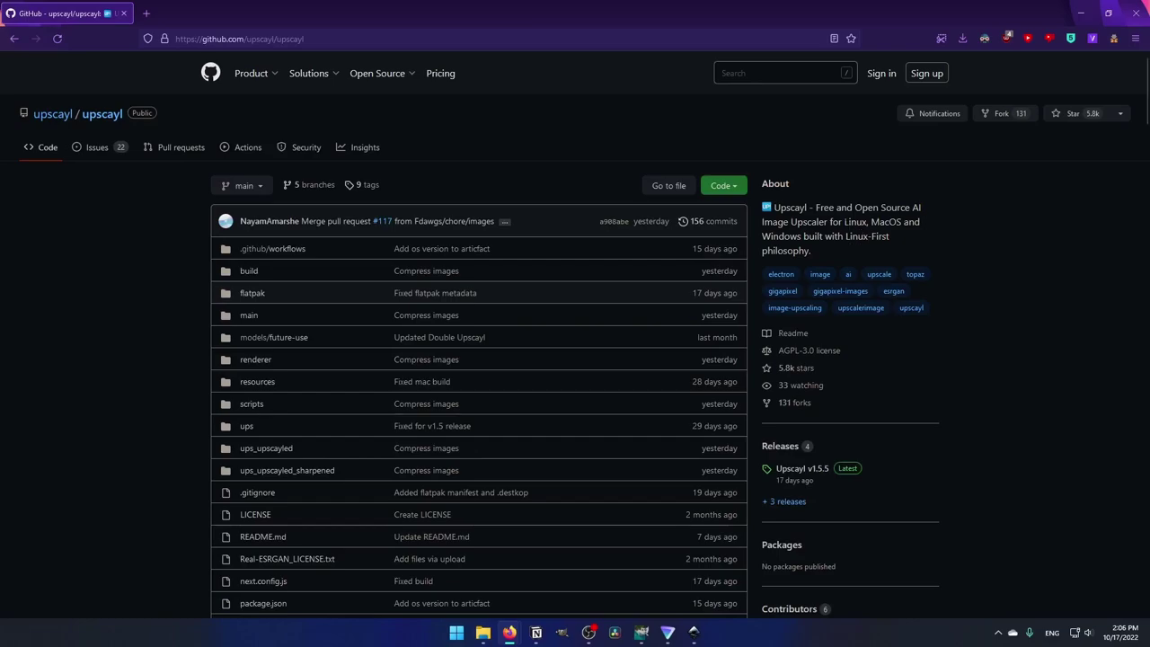
- Highlight the About description's supported platforms, clear the highlight, and scroll down the repository
left_click_drag(845, 221, 818, 235)
left_click(903, 251)
scroll(945, 392, "down", 2)
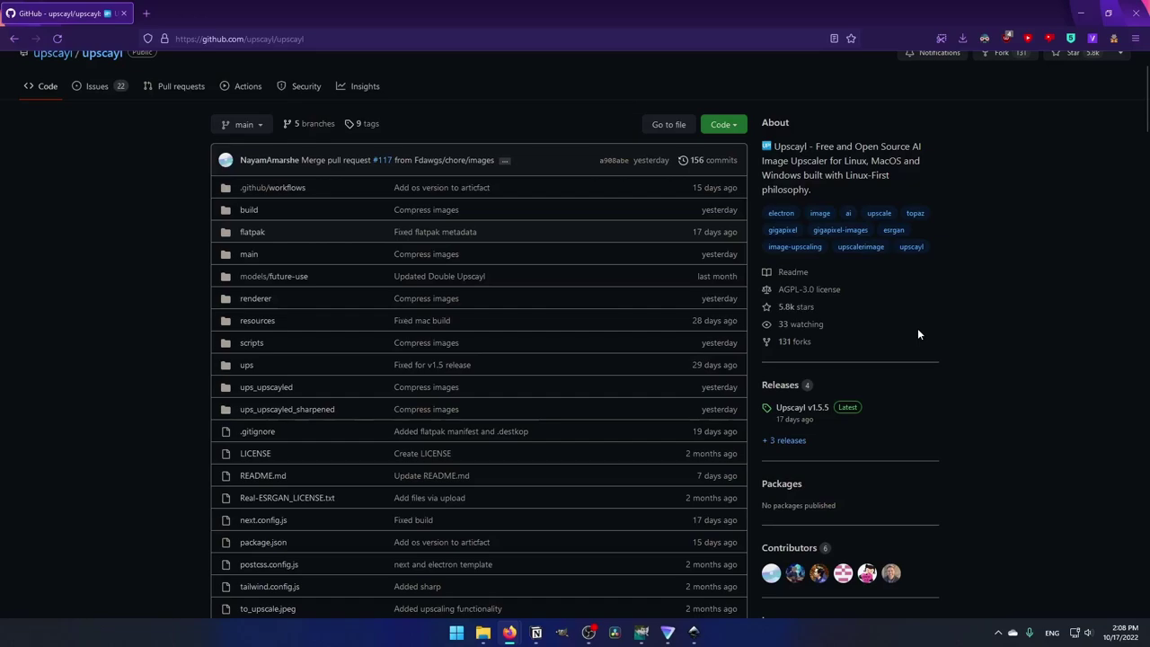
- Open the Upscayl v1.5.5 release page in a new tab, then close it
scroll(917, 334, "down", 4)
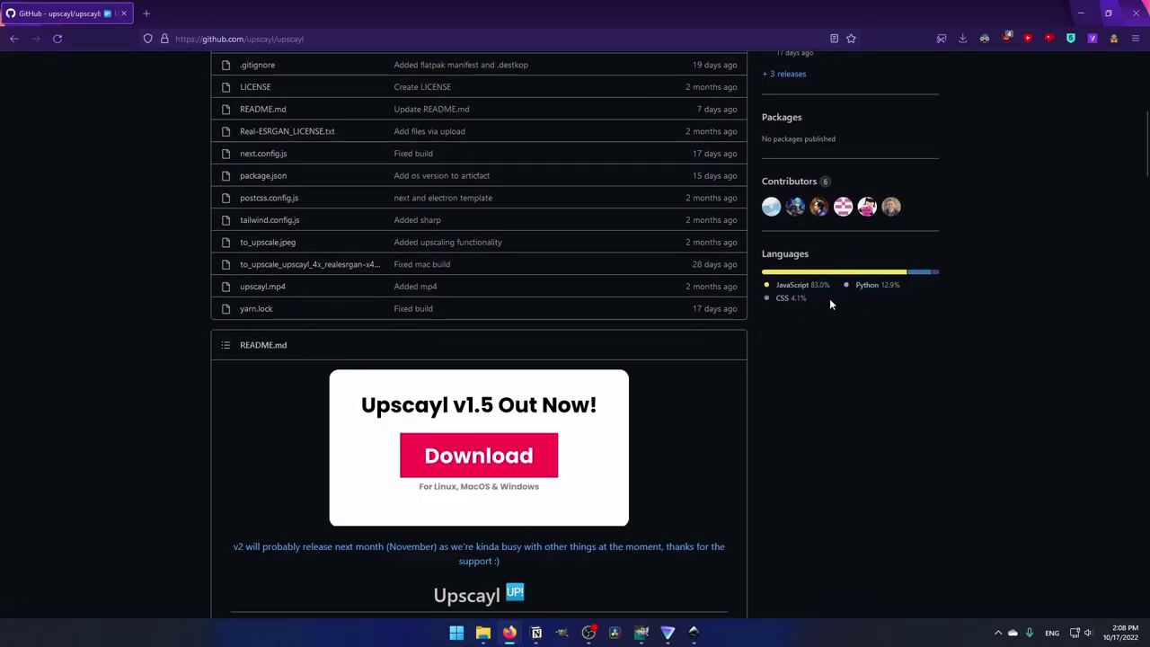
scroll(865, 353, "down", 2)
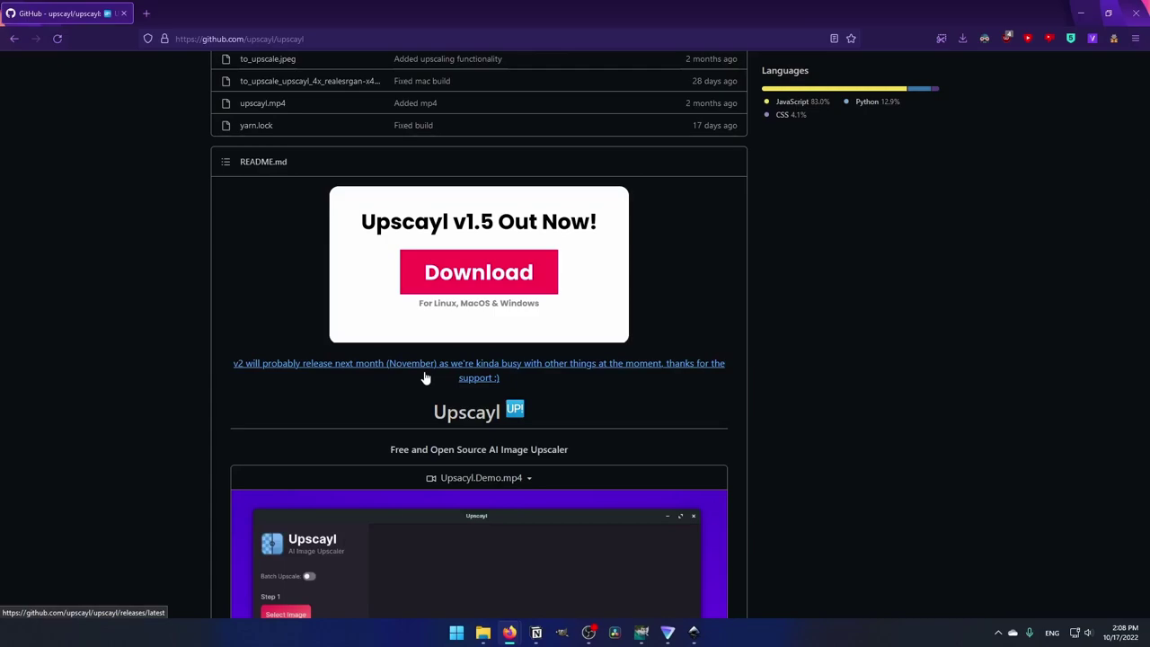
scroll(426, 377, "down", 6)
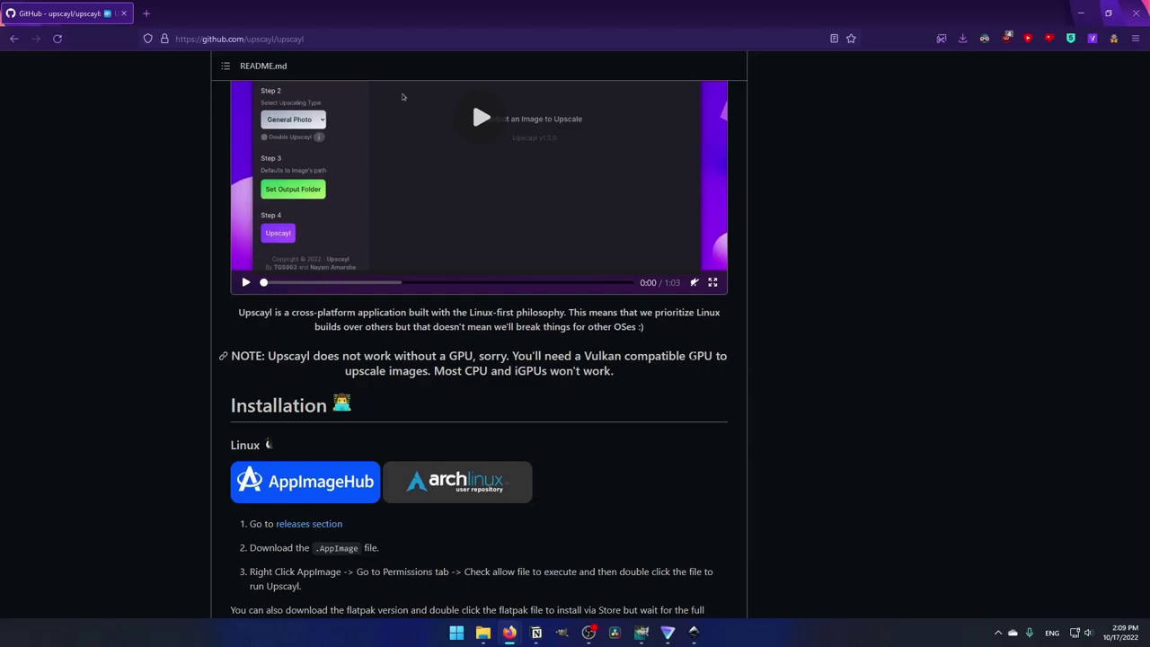
scroll(402, 96, "down", 3)
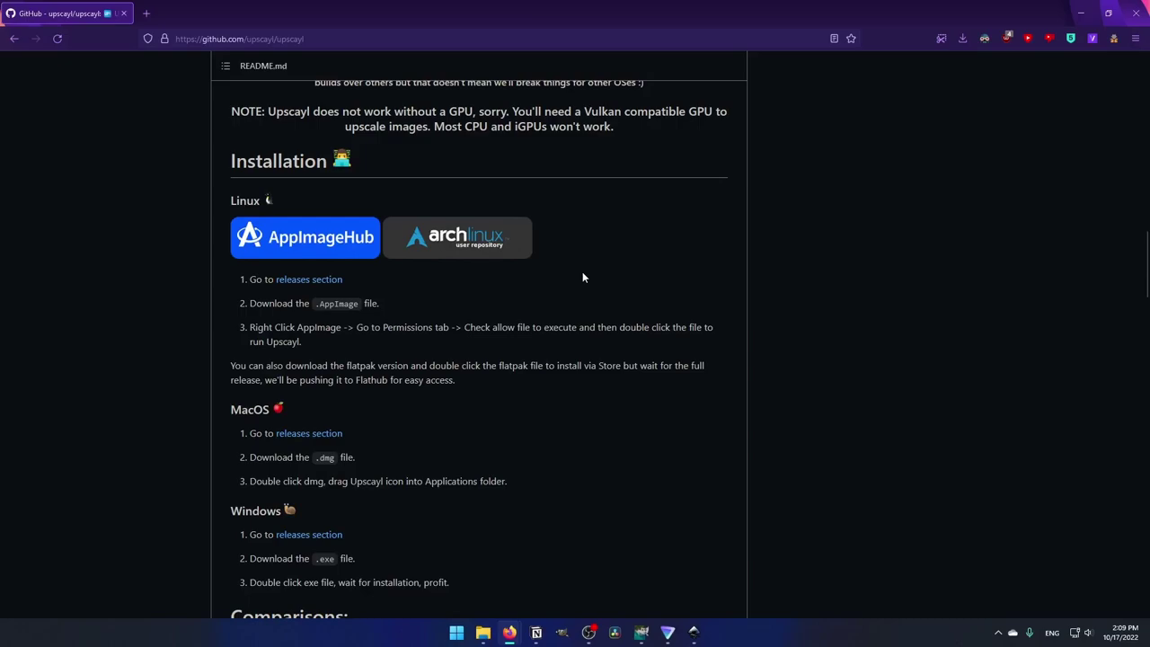
left_click(340, 281)
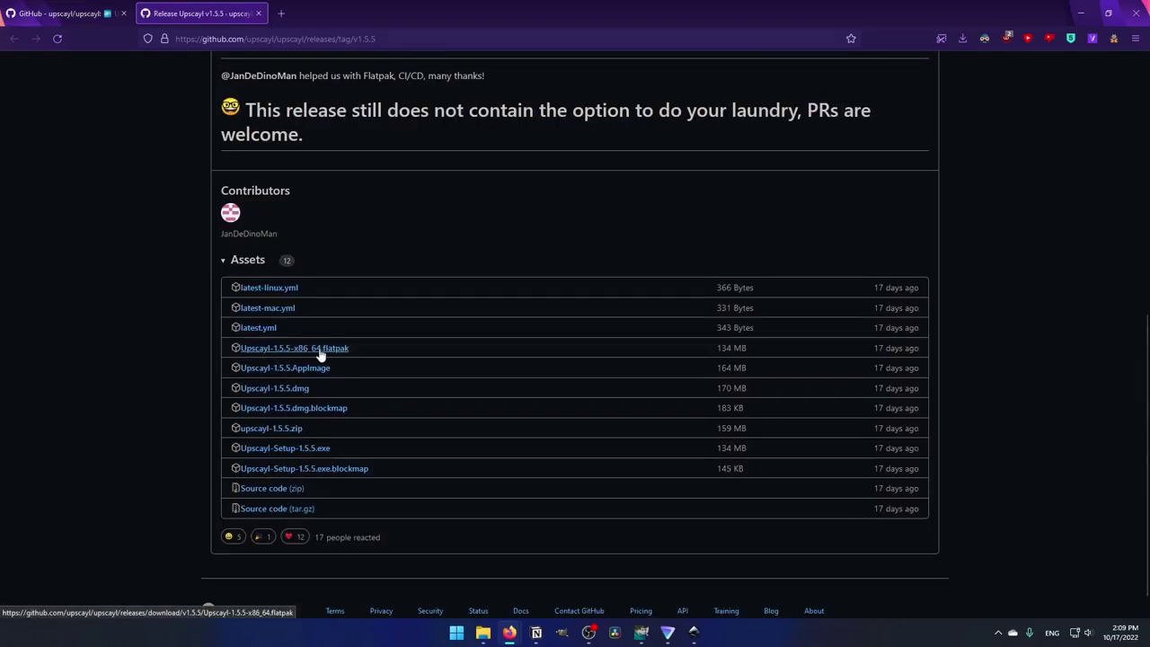
key("ctrl+w")
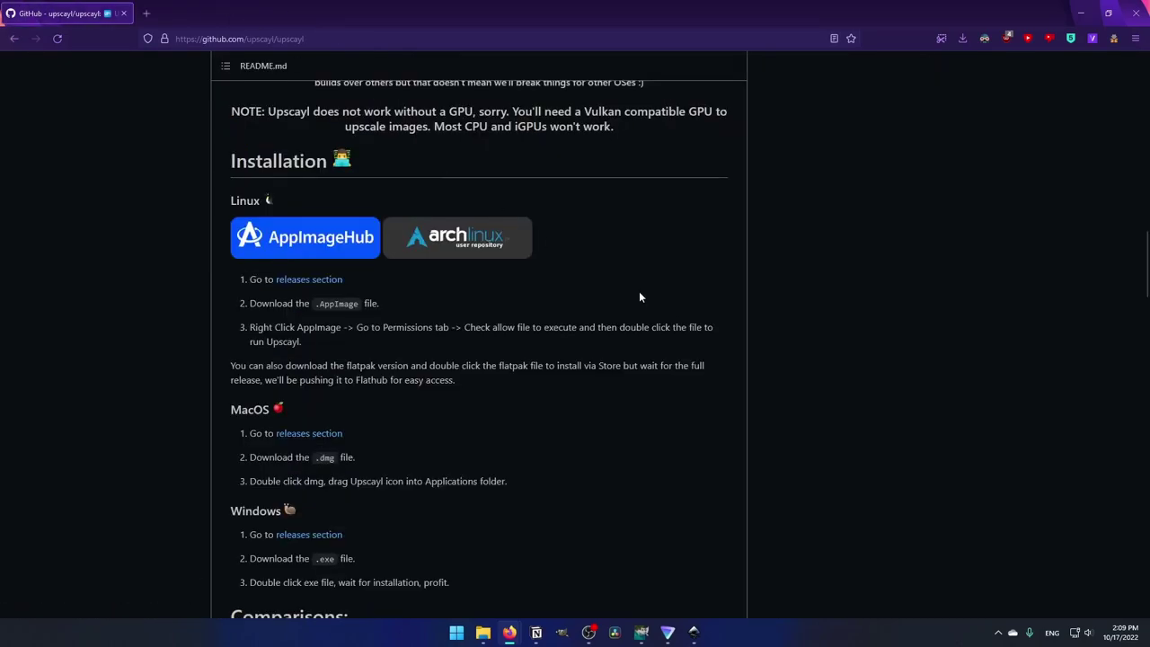
- Scroll through the rest of the Upscayl README
scroll(677, 322, "down", 2)
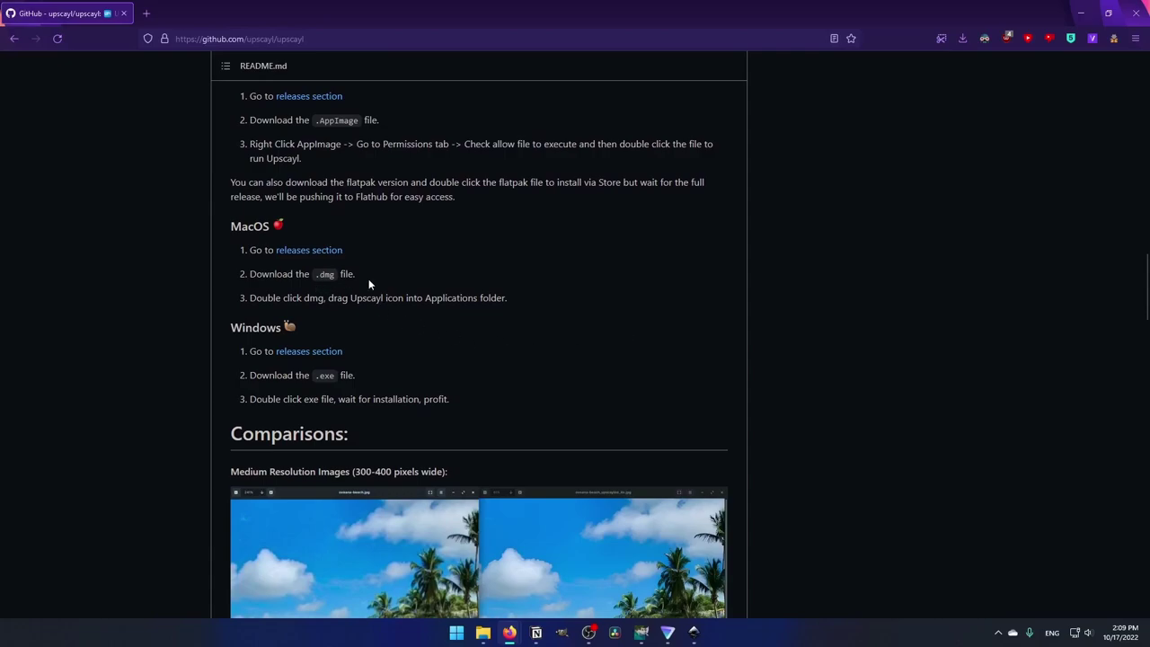
scroll(368, 284, "down", 1)
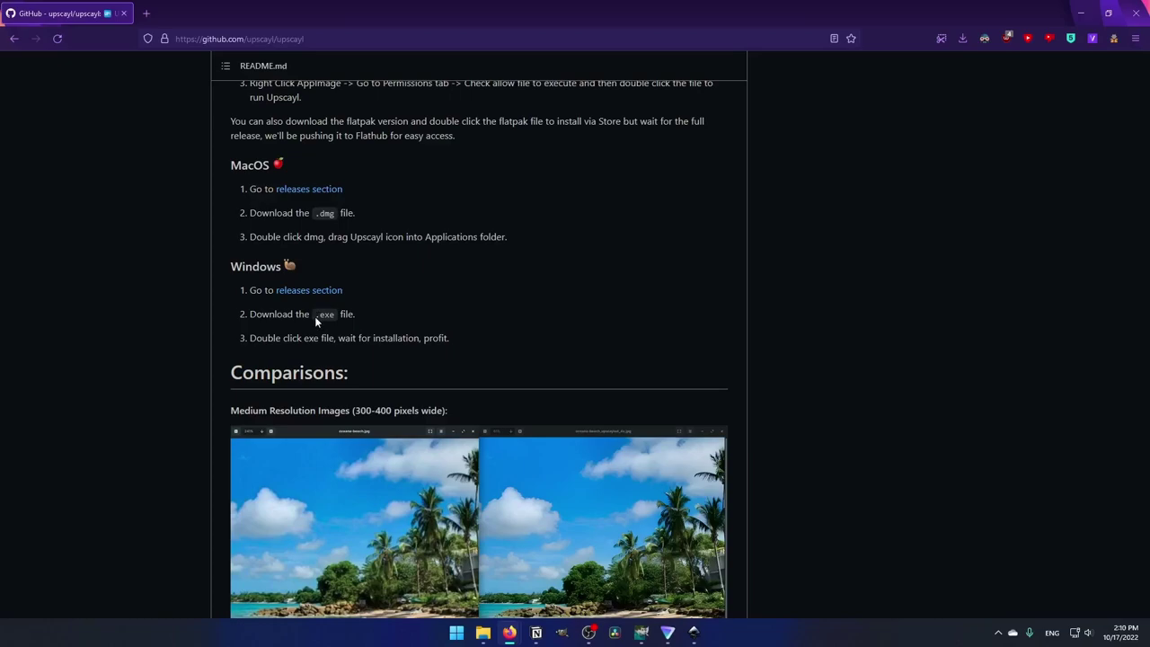
scroll(315, 316, "up", 3)
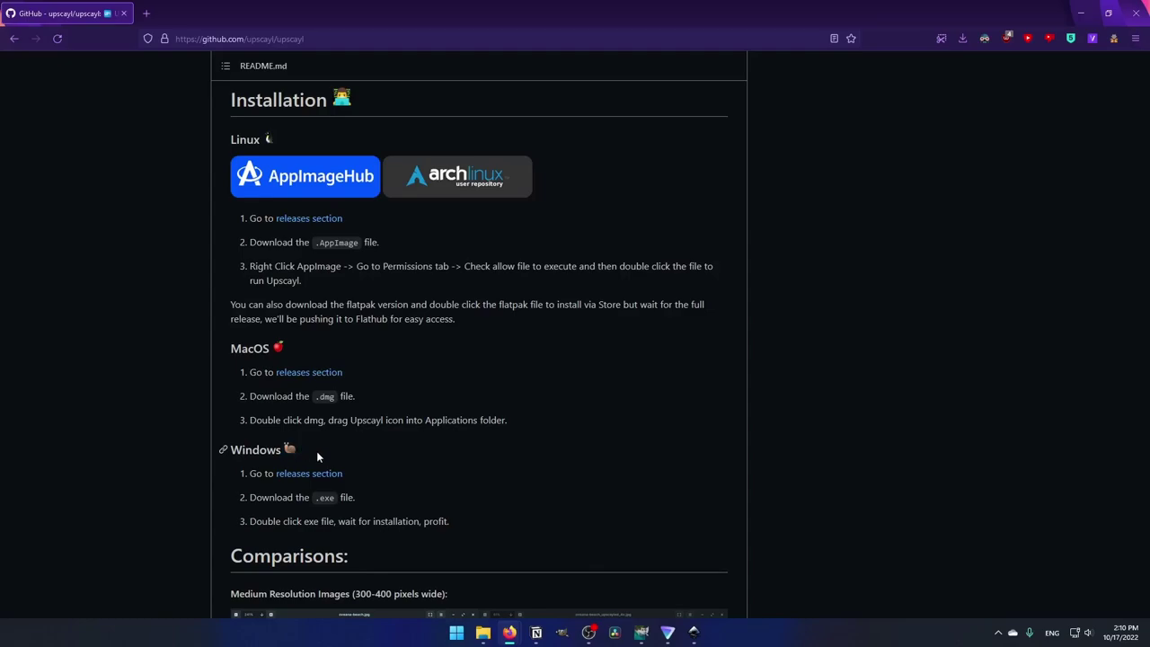
scroll(887, 383, "down", 5)
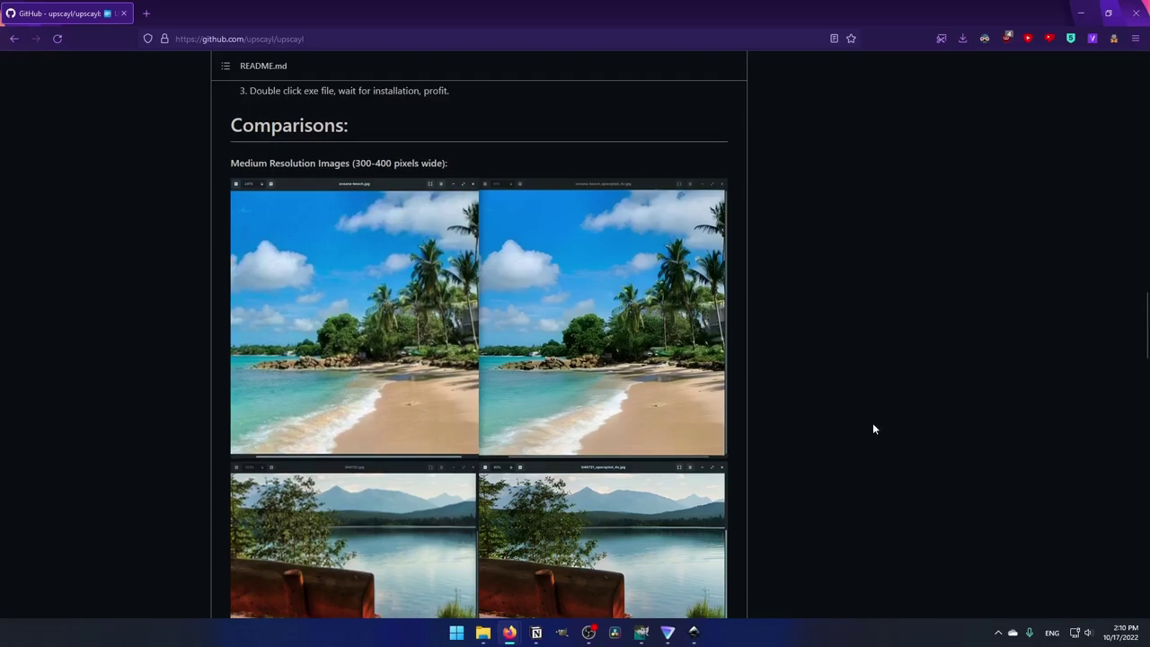
scroll(873, 428, "down", 5)
scroll(872, 428, "down", 3)
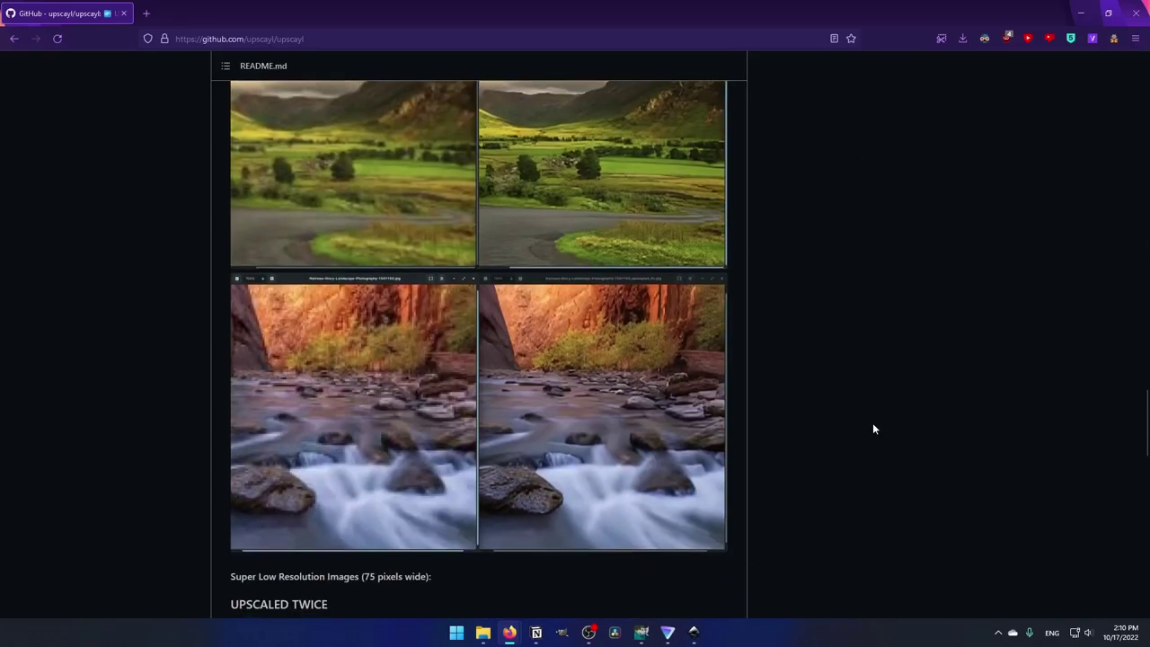
scroll(872, 429, "down", 6)
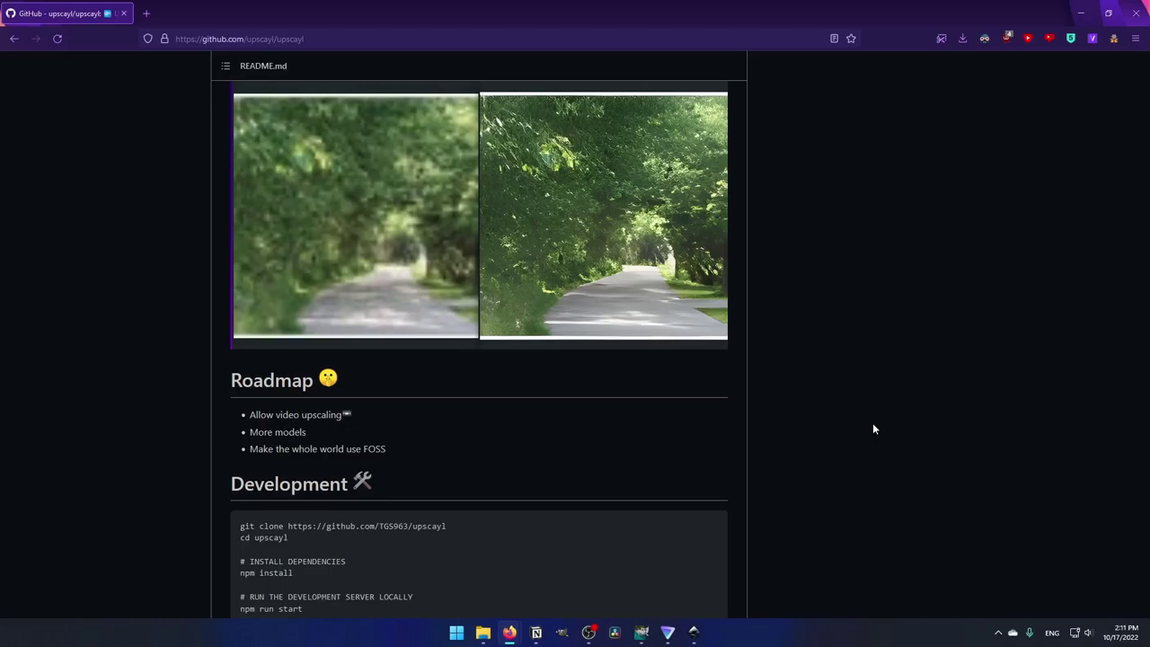
scroll(872, 428, "down", 2)
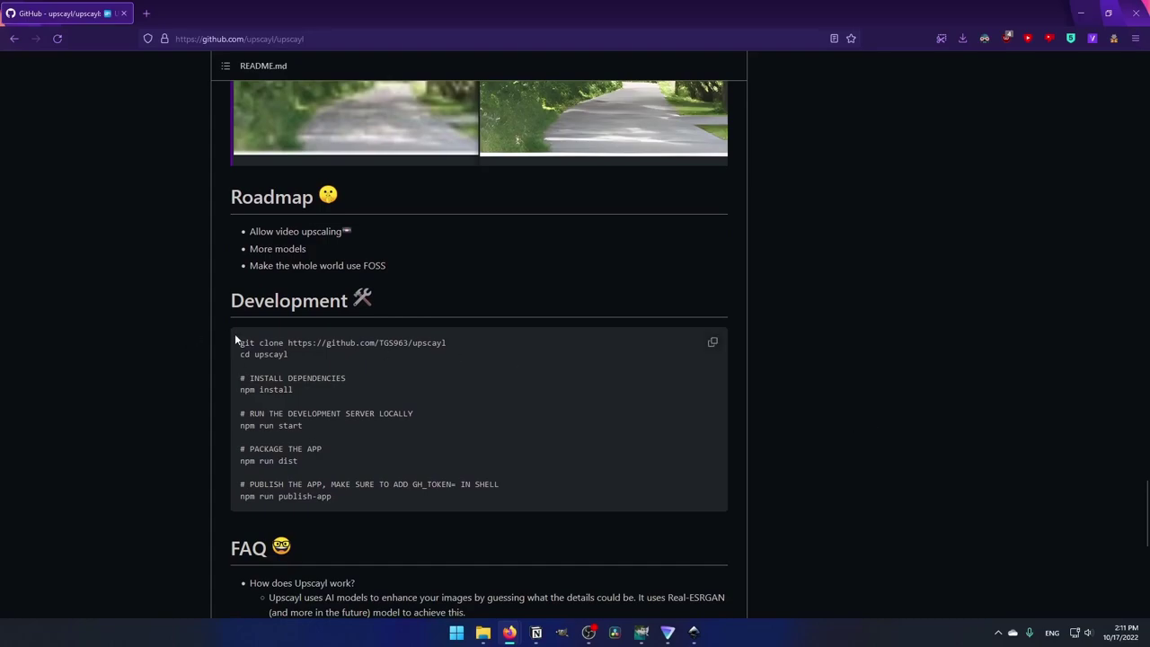
scroll(489, 499, "down", 2)
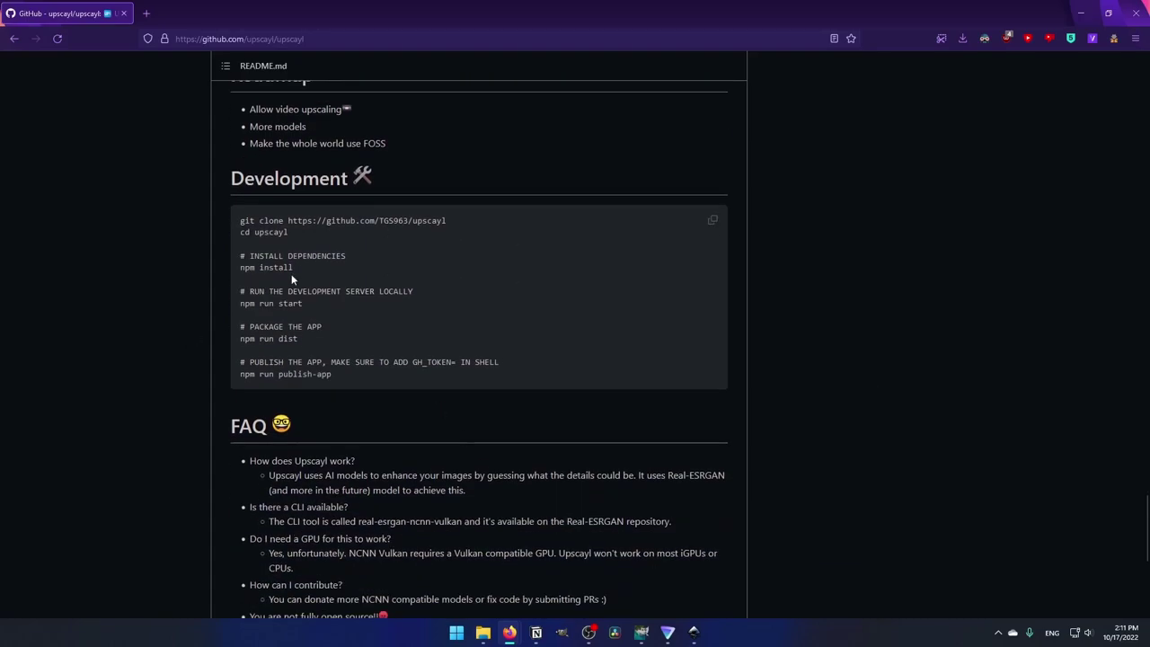
scroll(562, 409, "down", 5)
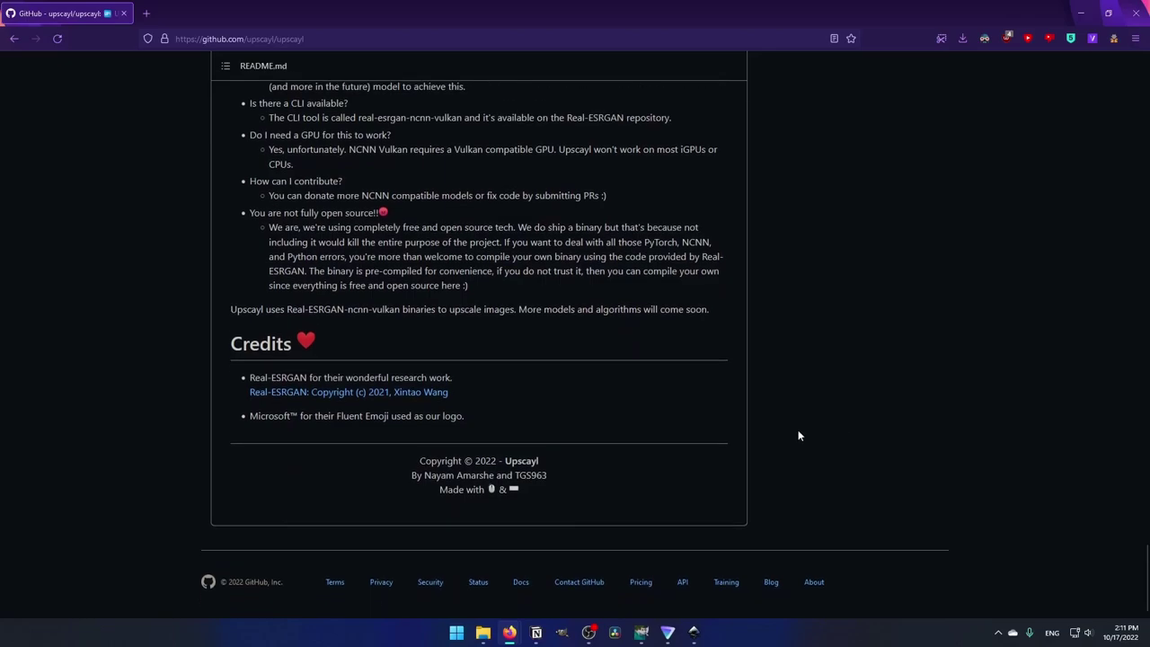
scroll(906, 279, "up", 15)
scroll(906, 277, "down", 2)
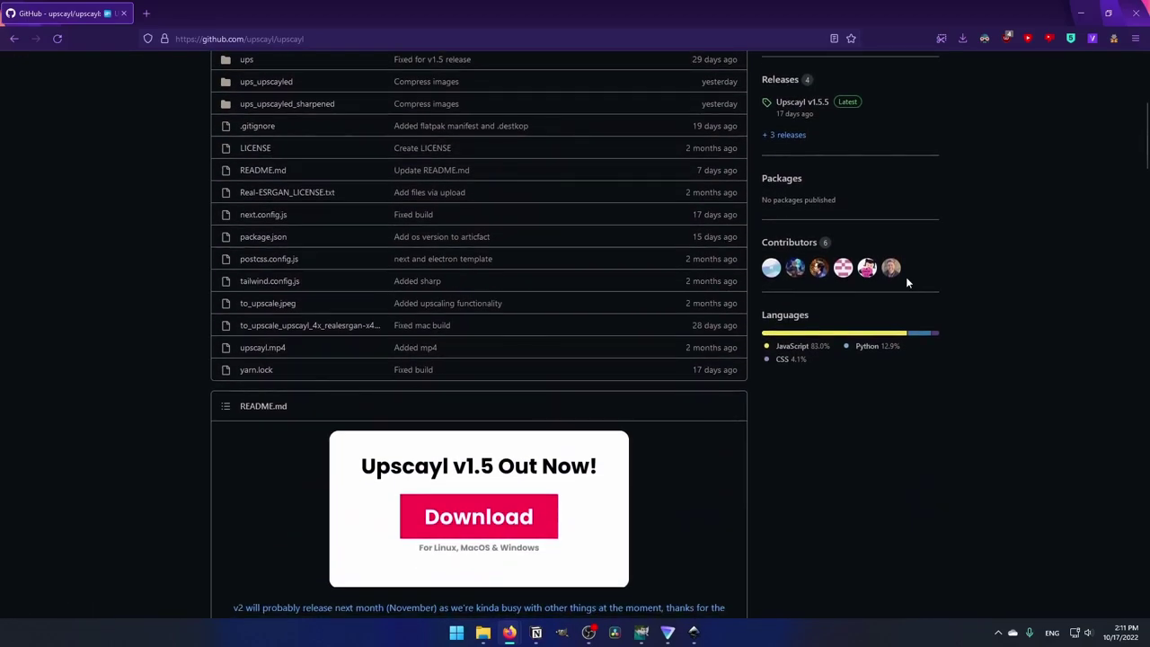
scroll(894, 290, "up", 2)
- From the v1.5.5 release assets, download Upscayl-Setup-1.5.5.exe and launch it
left_click(820, 288)
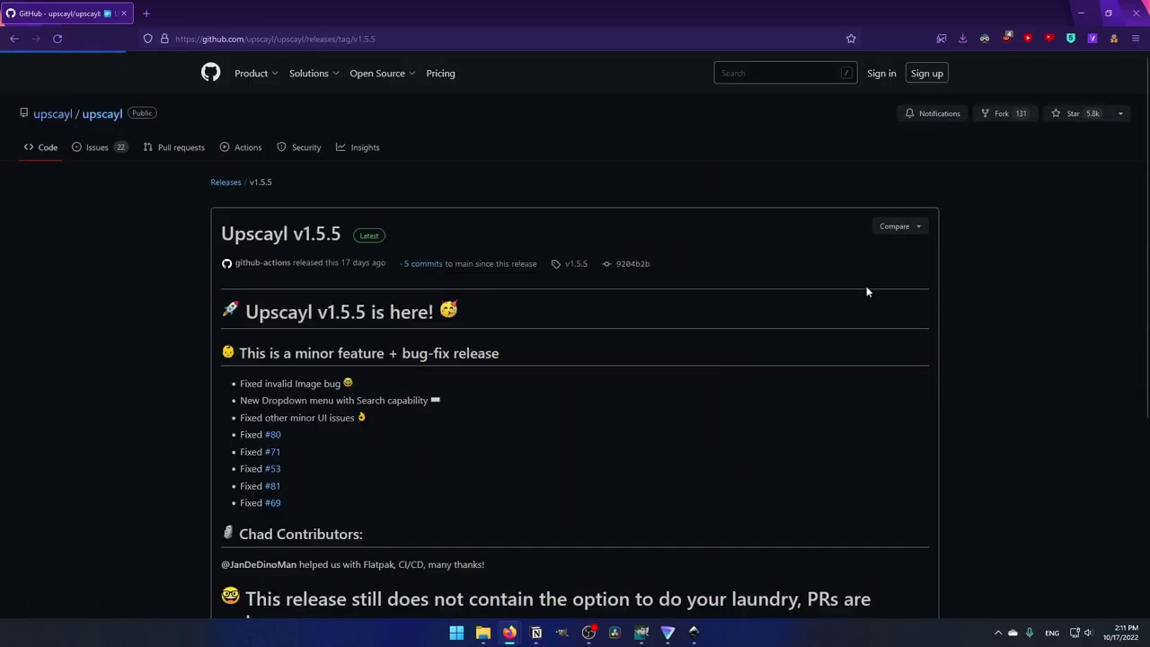
scroll(603, 343, "down", 5)
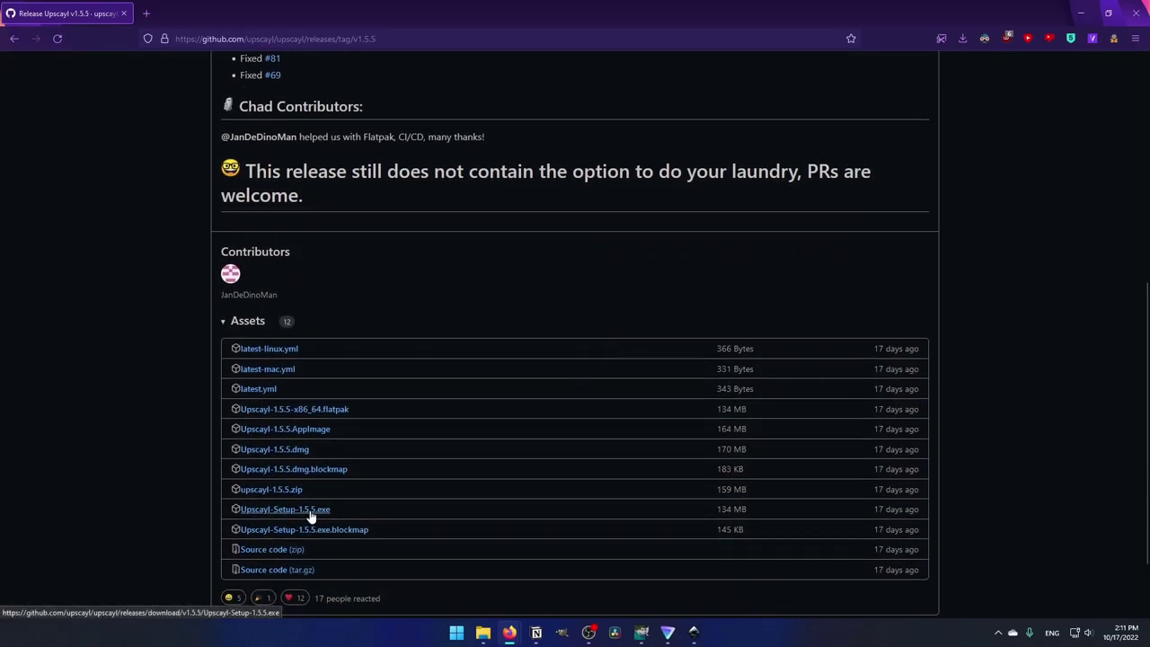
left_click(319, 509)
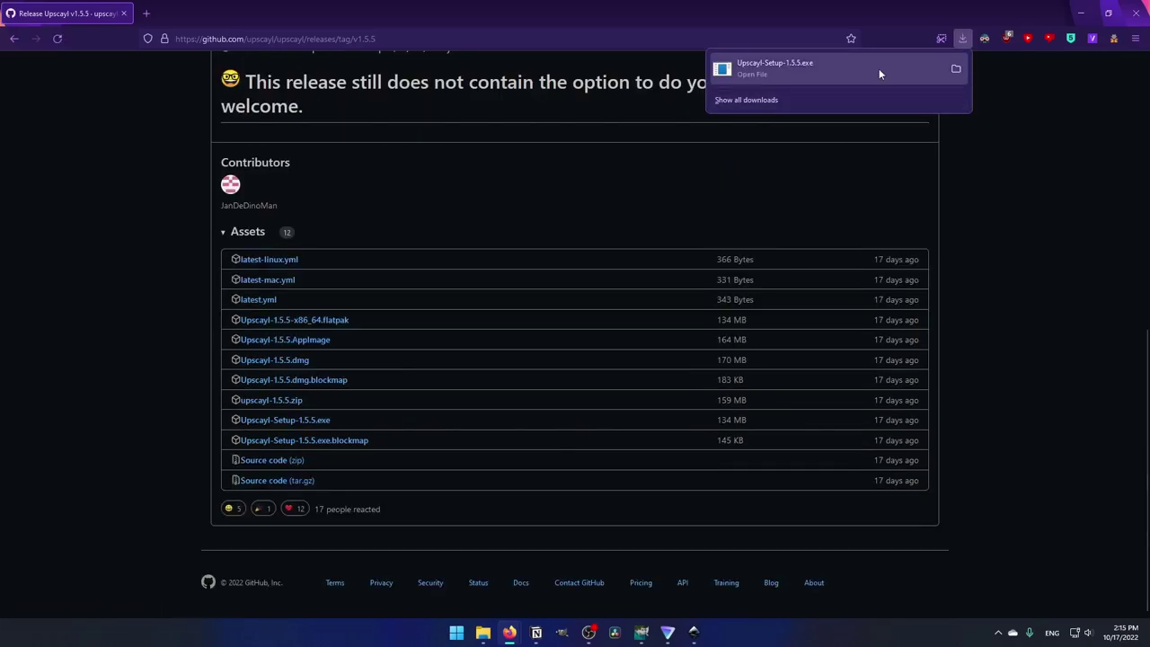
left_click(988, 320)
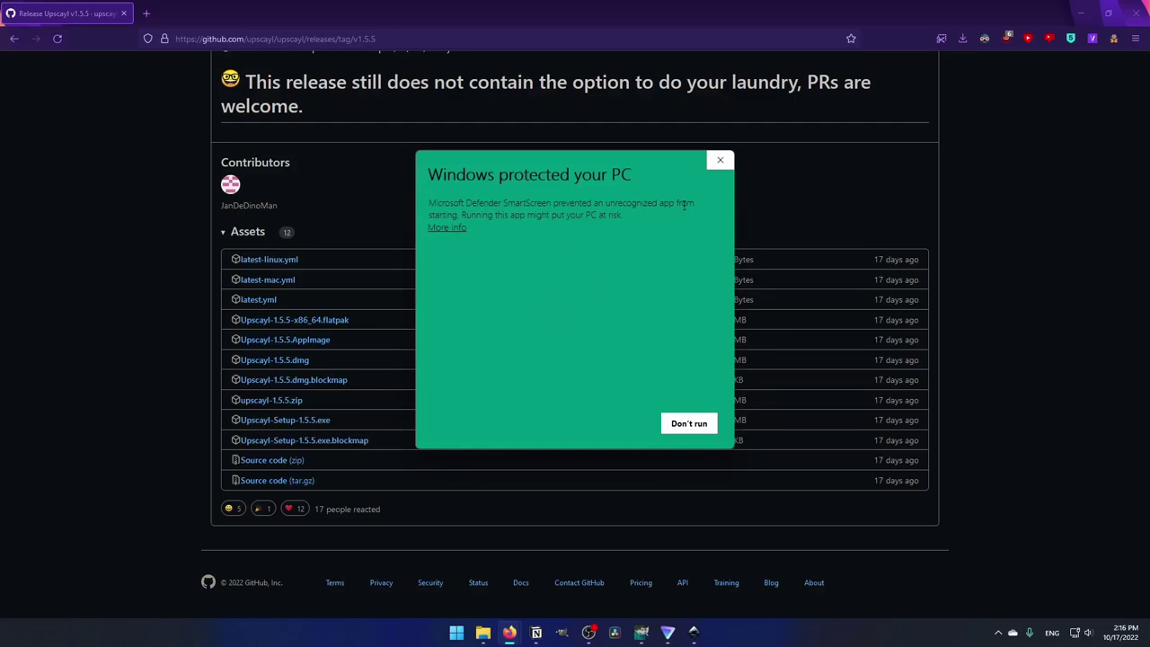
- Use More info and Run anyway in SmartScreen to start the Upscayl installer
left_click(450, 229)
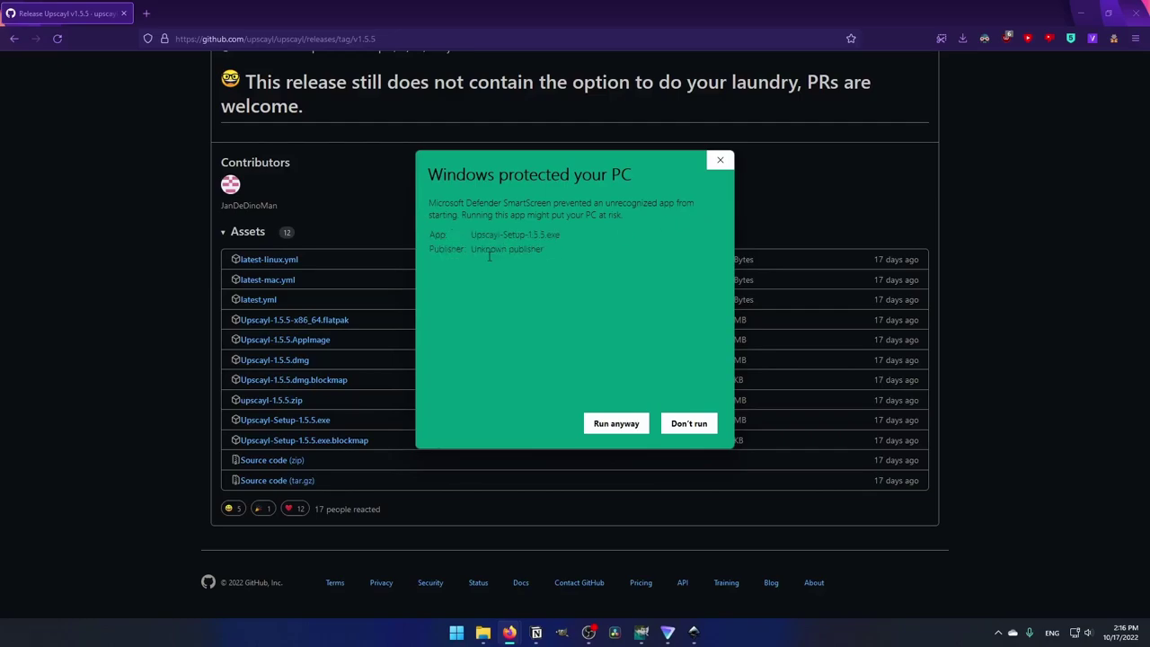
left_click(642, 426)
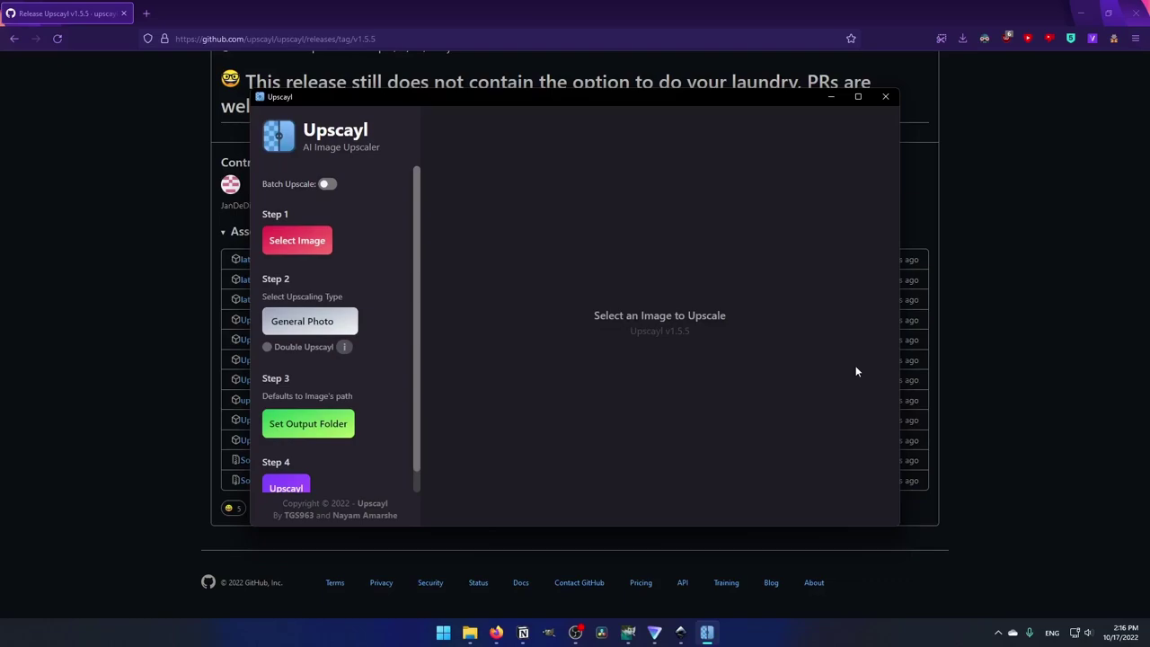
- Search the Start menu for 'upscayl' to confirm it's installed, then dismiss the search
key("super")
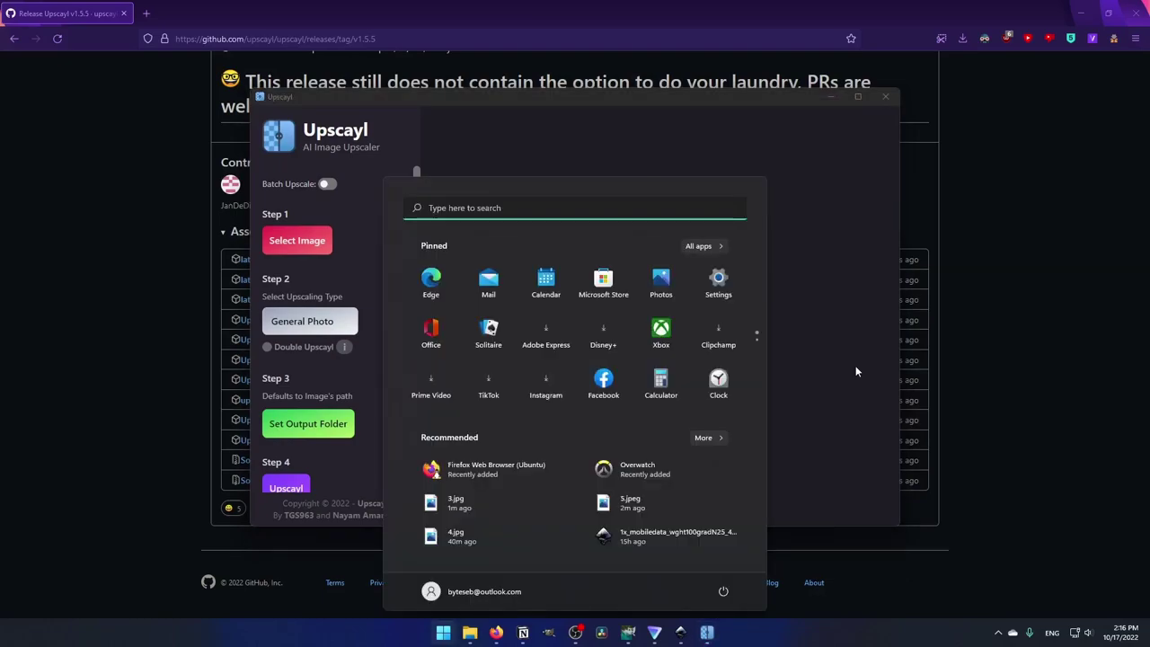
type("upscayl")
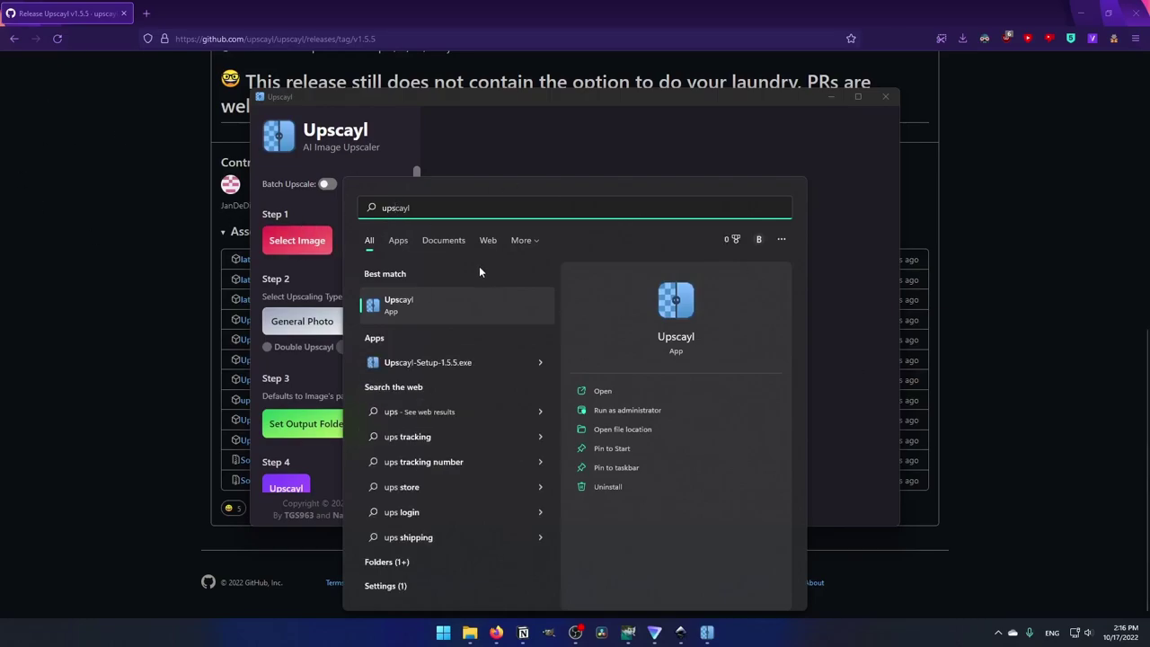
key("Escape")
key("Escape")
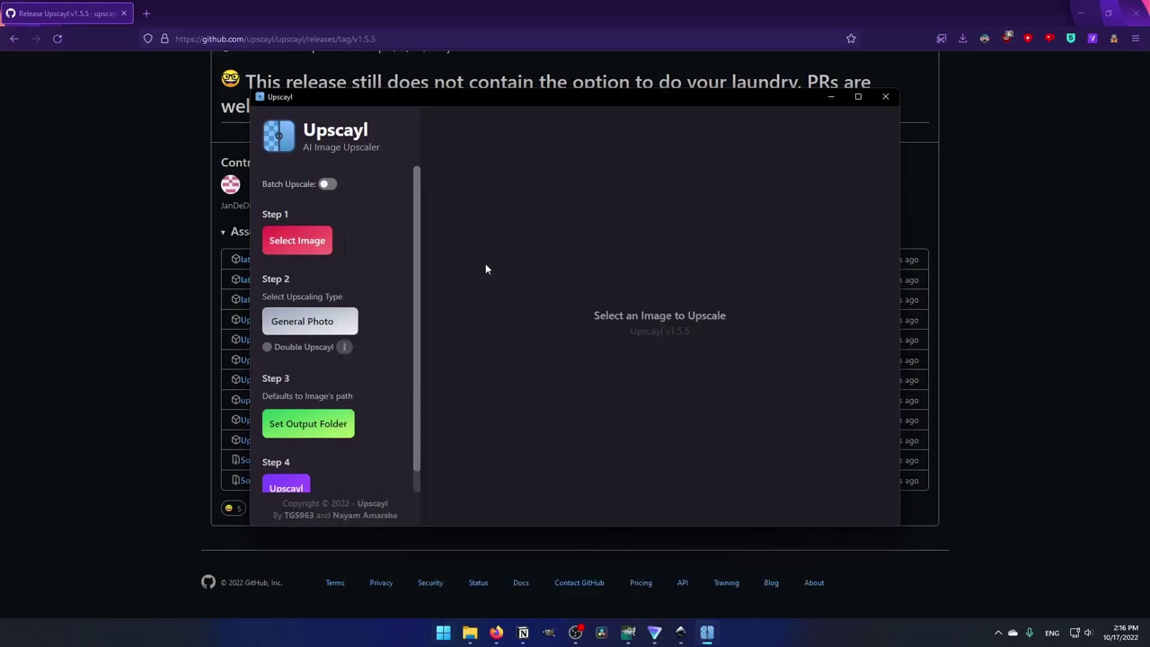
- Enlarge the Upscayl window, enable Batch Upscale, and switch to the OriginalPictures folder
scroll(357, 322, "down", 1)
scroll(356, 323, "up", 1)
left_click_drag(896, 525, 928, 555)
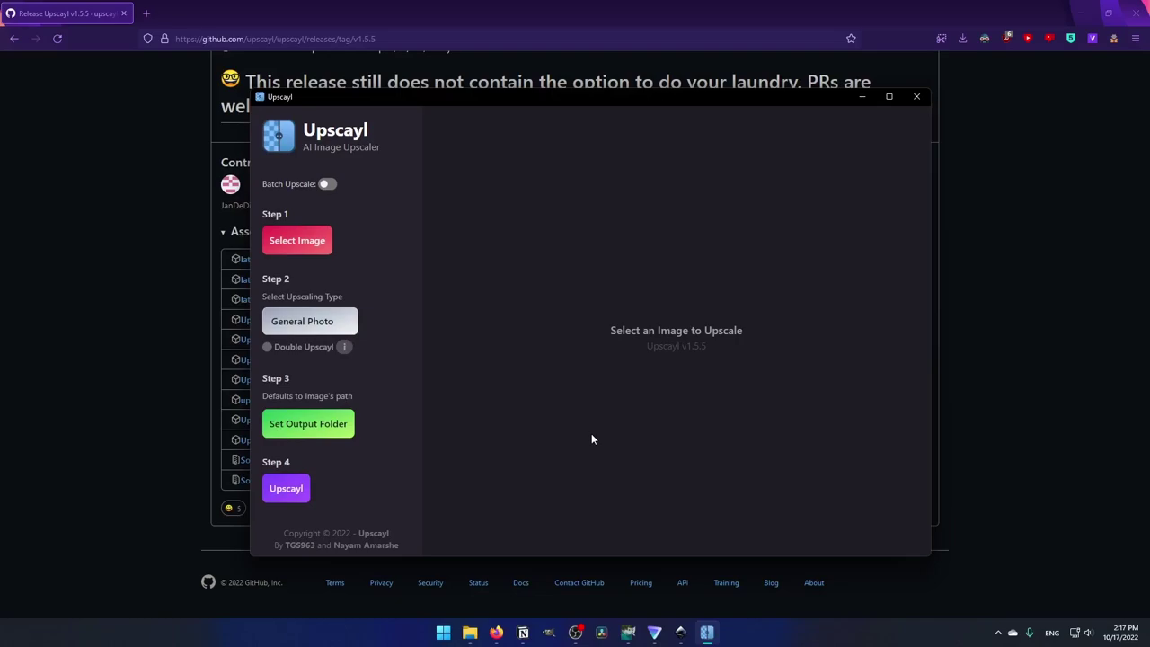
left_click(327, 184)
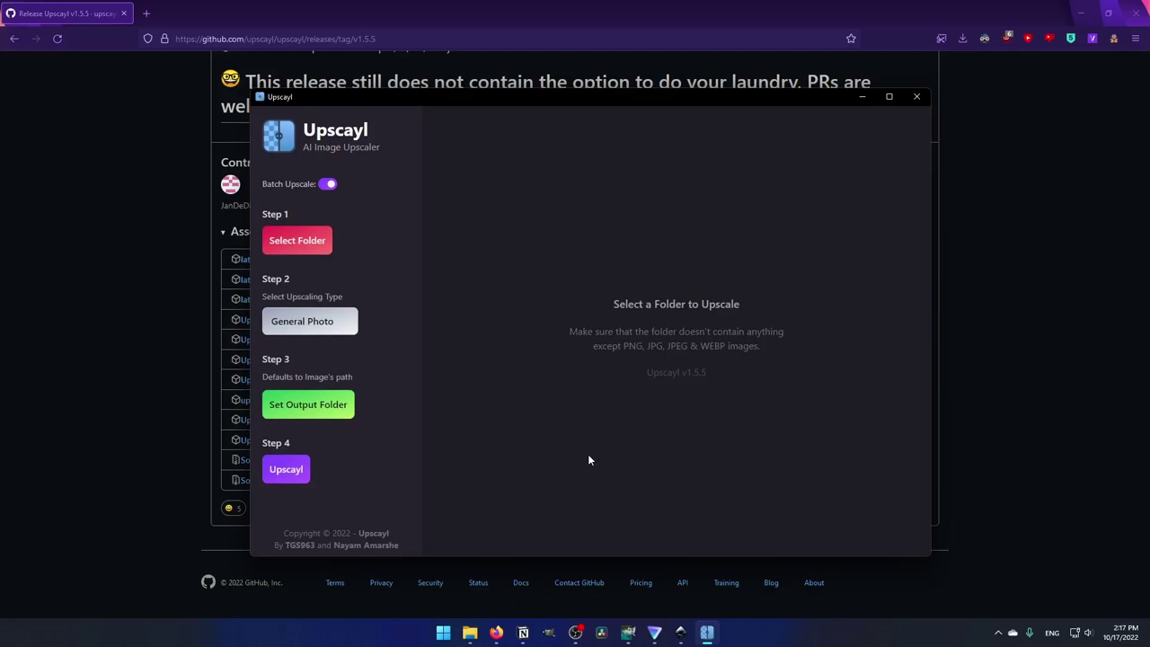
key("alt+Tab")
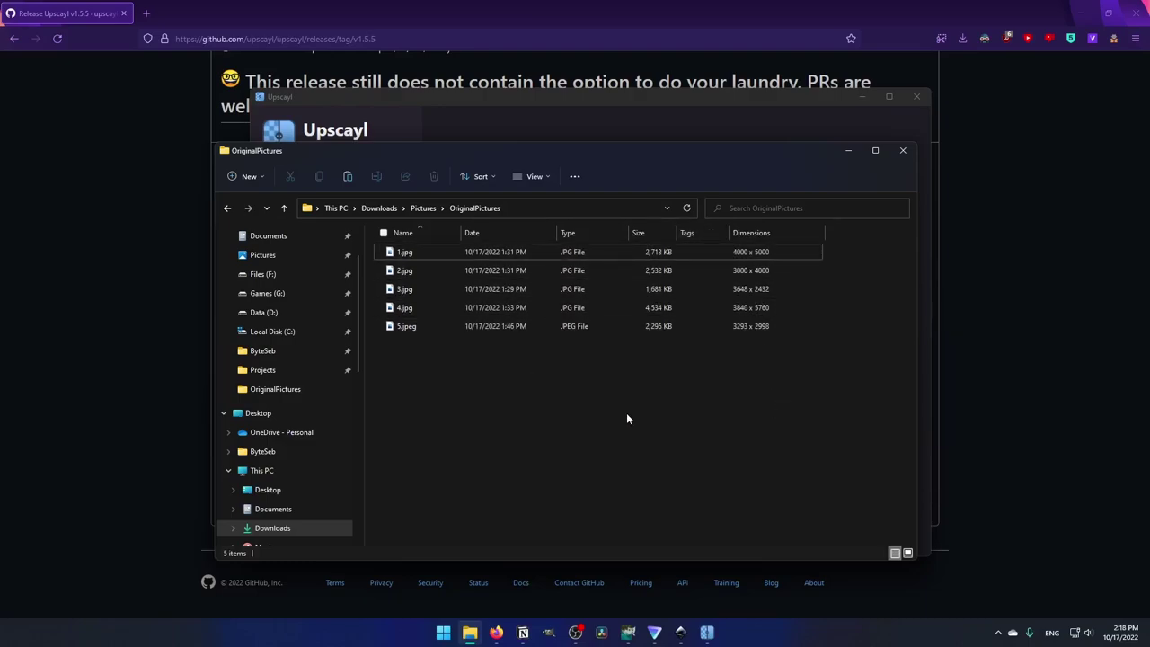
- Show the original pictures as large thumbnails and open 4.jpg in Photos
scroll(636, 313, "up", 3, "ctrl")
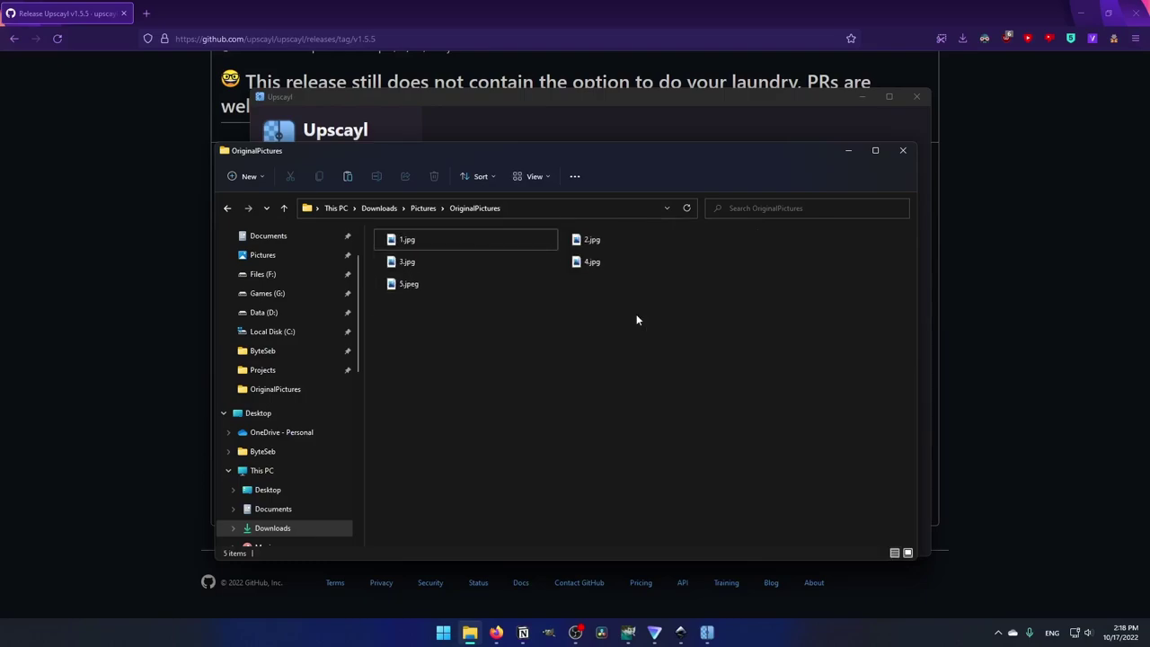
scroll(636, 314, "up", 1, "ctrl")
double_click(628, 270)
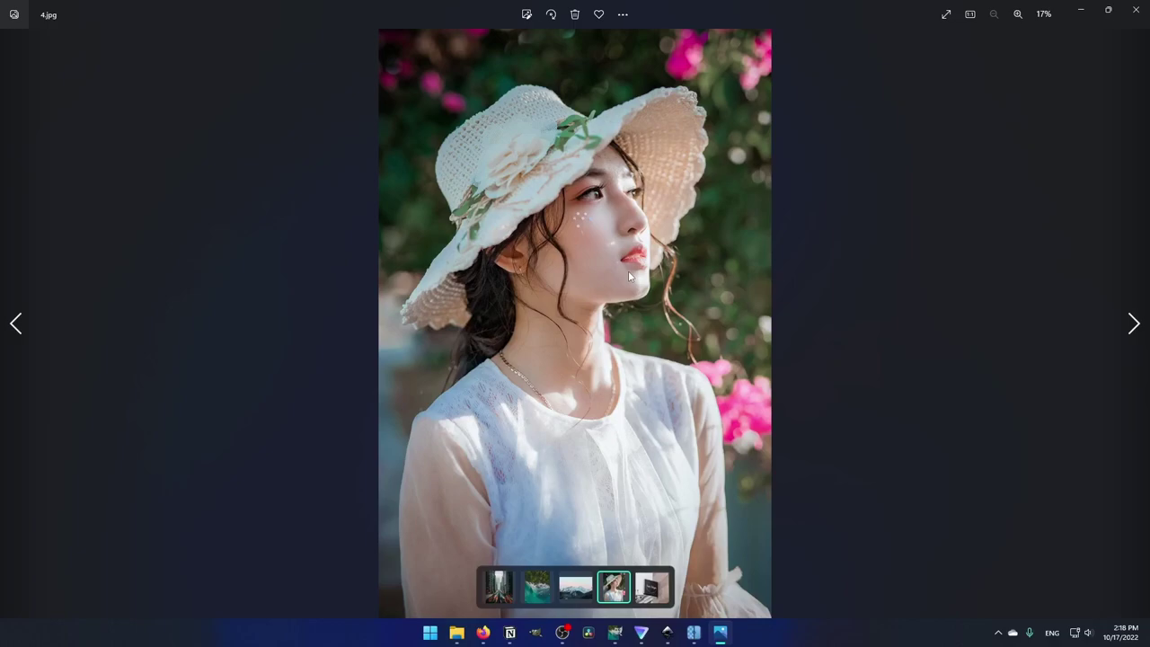
- Zoom into 4.jpg and pan the portrait to bring the face into view
scroll(628, 270, "up", 3)
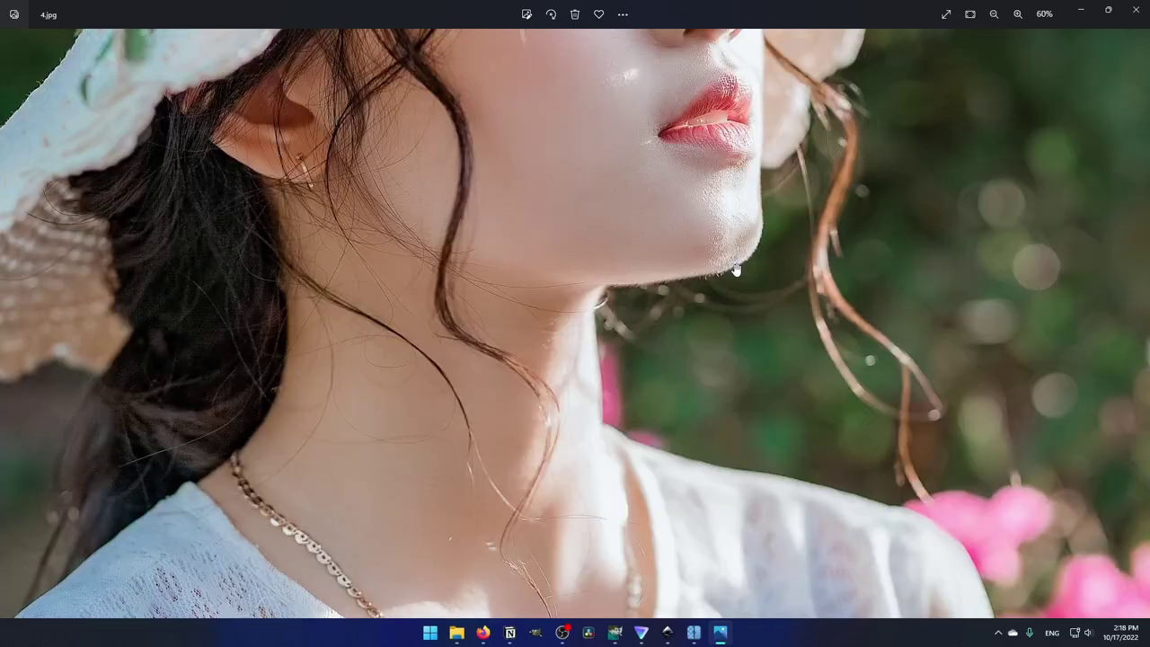
scroll(736, 270, "up", 1)
scroll(730, 270, "up", 1)
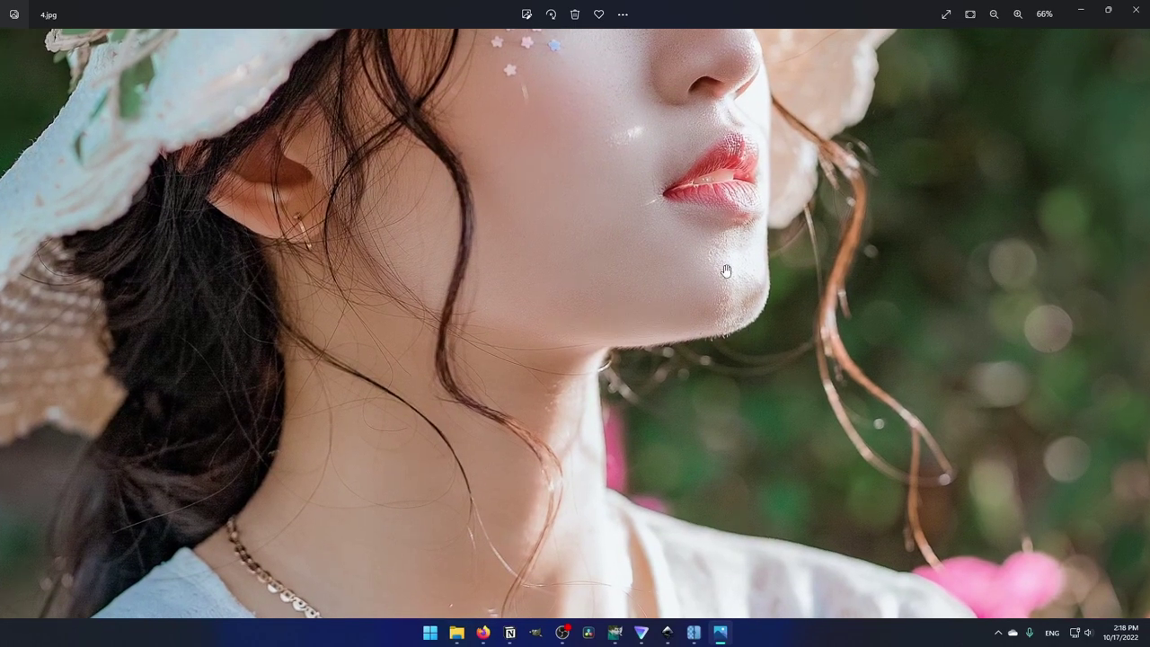
scroll(781, 275, "up", 2)
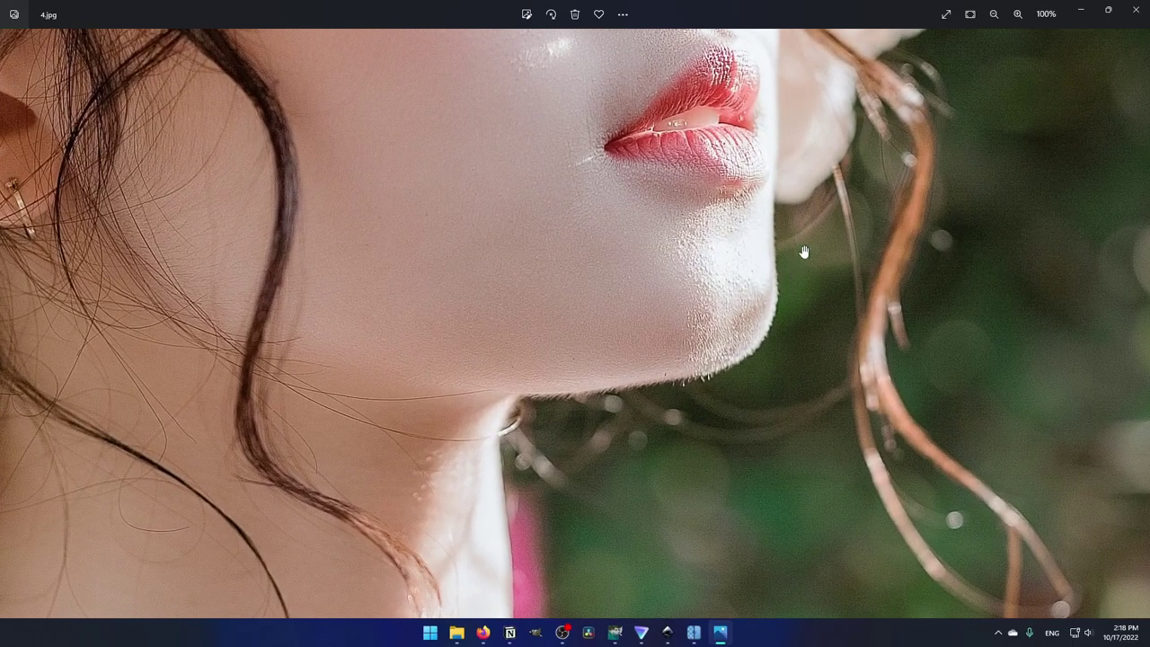
left_click_drag(803, 248, 862, 493)
scroll(724, 513, "up", 1)
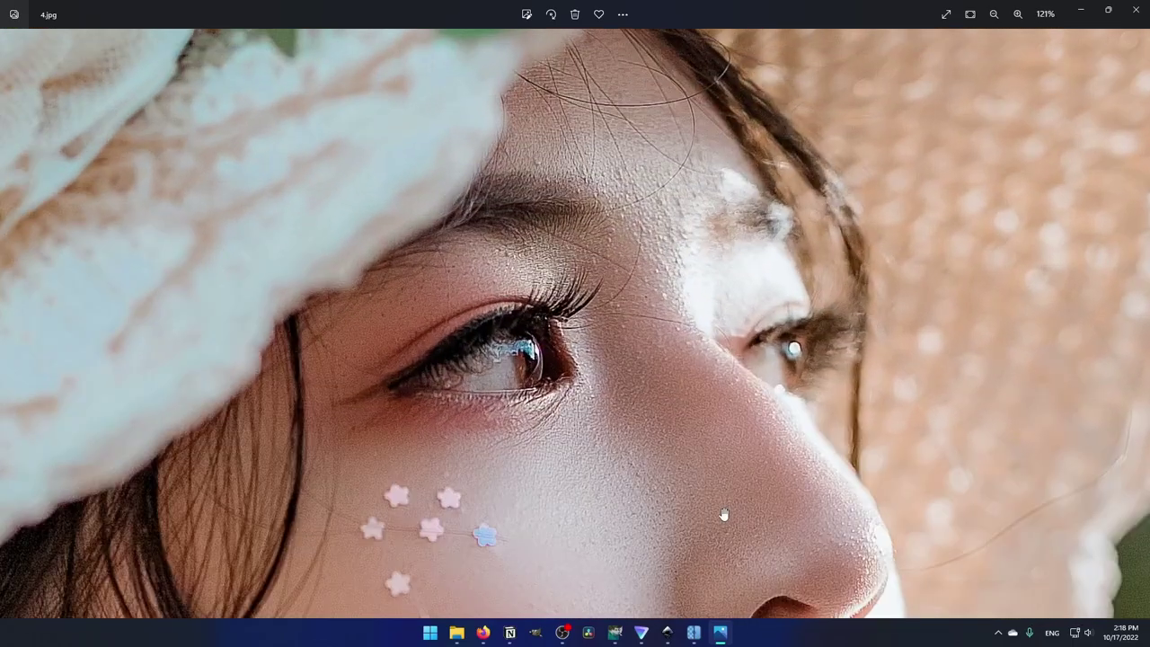
scroll(687, 302, "down", 4)
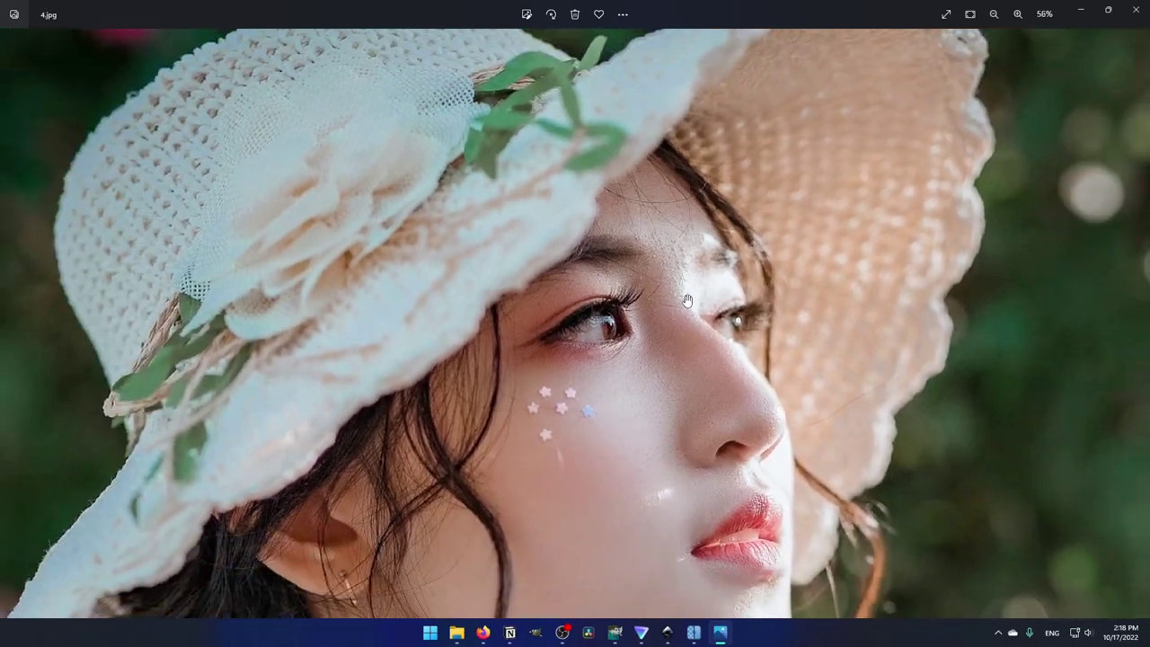
- Zoom in on the 3.jpg mountain photo, then on the 5.jpeg San Diego sign
key("Left")
scroll(632, 378, "up", 7)
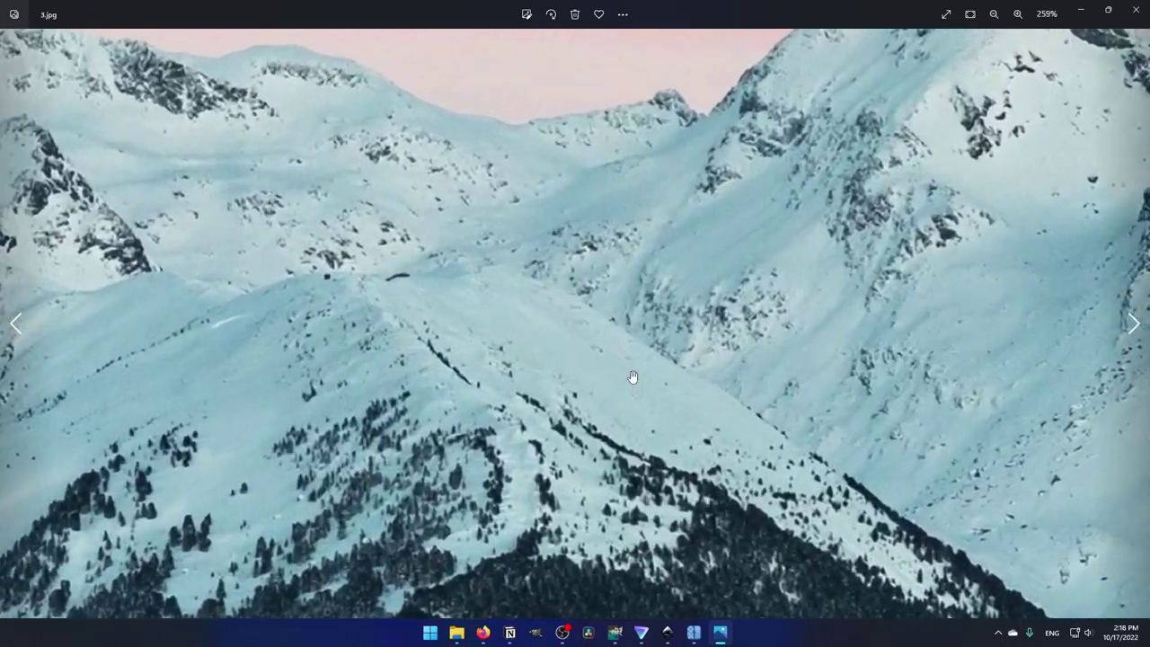
scroll(632, 377, "down", 6)
key("Right")
key("Right")
scroll(562, 329, "up", 3)
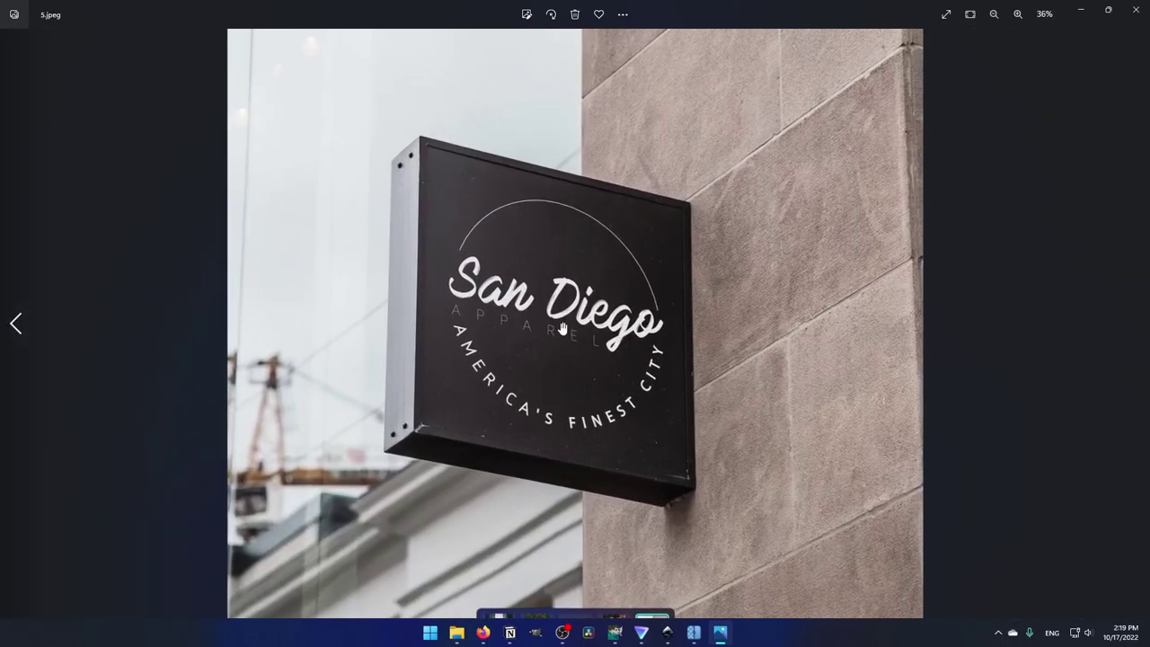
scroll(527, 313, "up", 5)
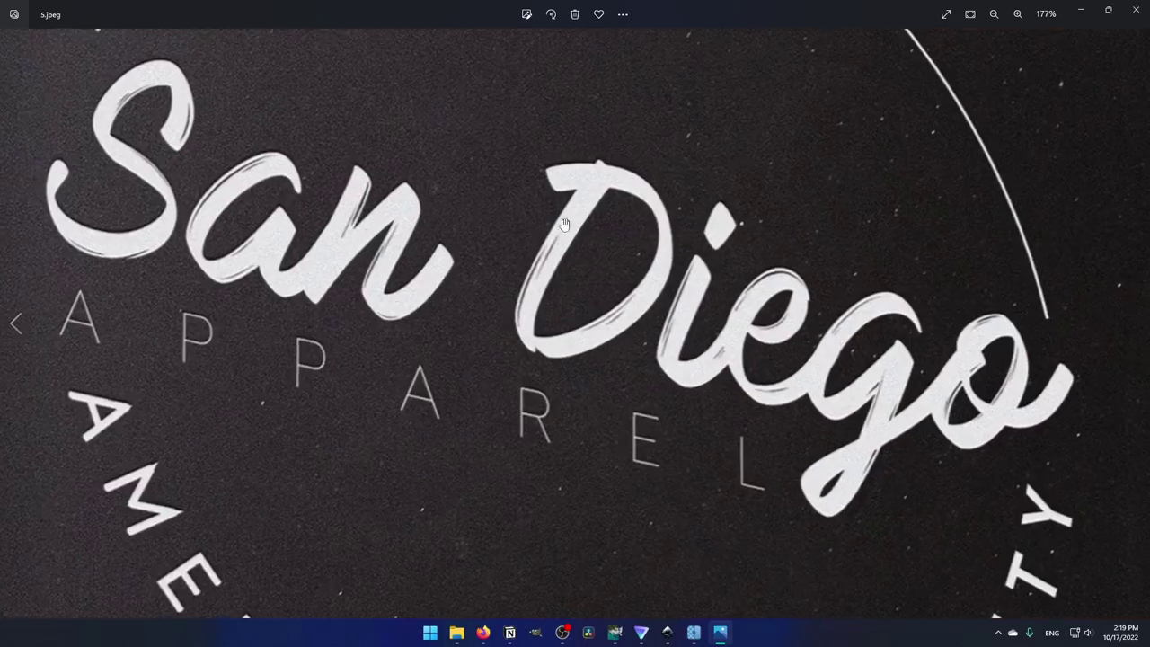
scroll(594, 310, "down", 6)
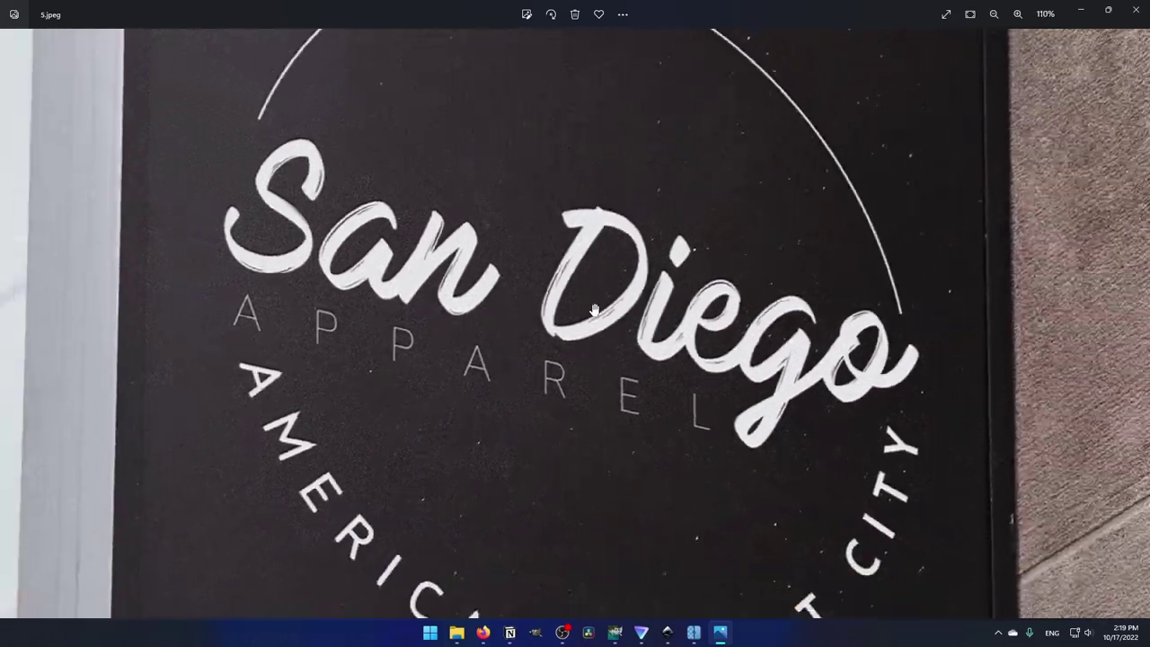
scroll(595, 310, "down", 2)
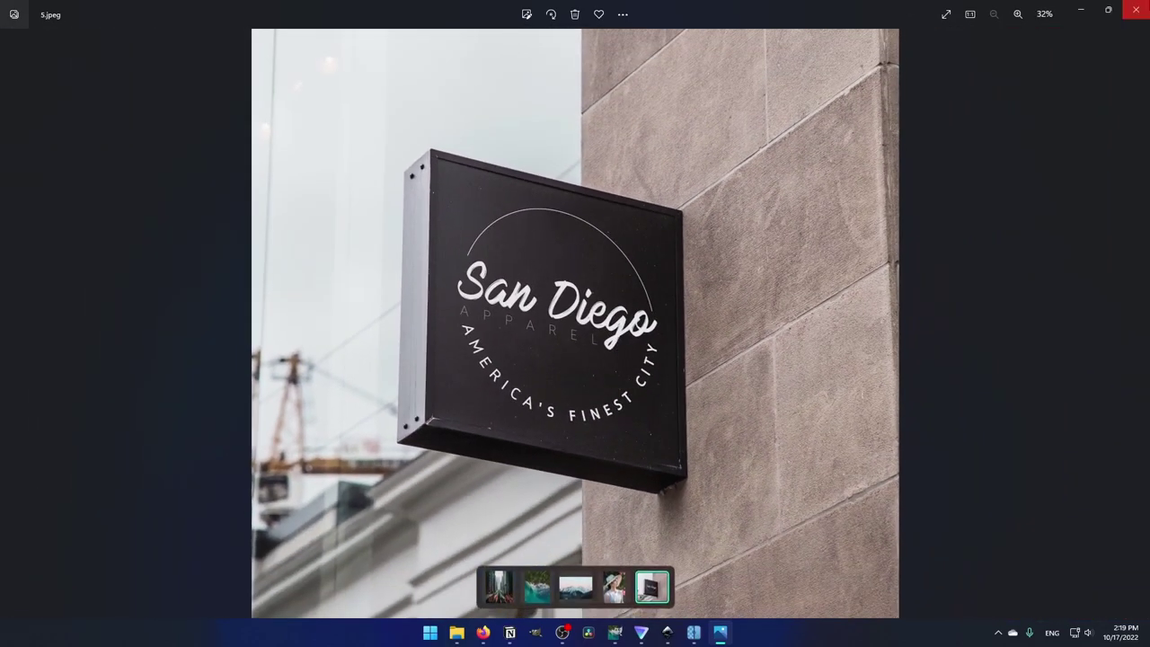
- Close Photos, go up to Pictures, and open the LowRes folder
left_click(1134, 9)
key("BackSpace")
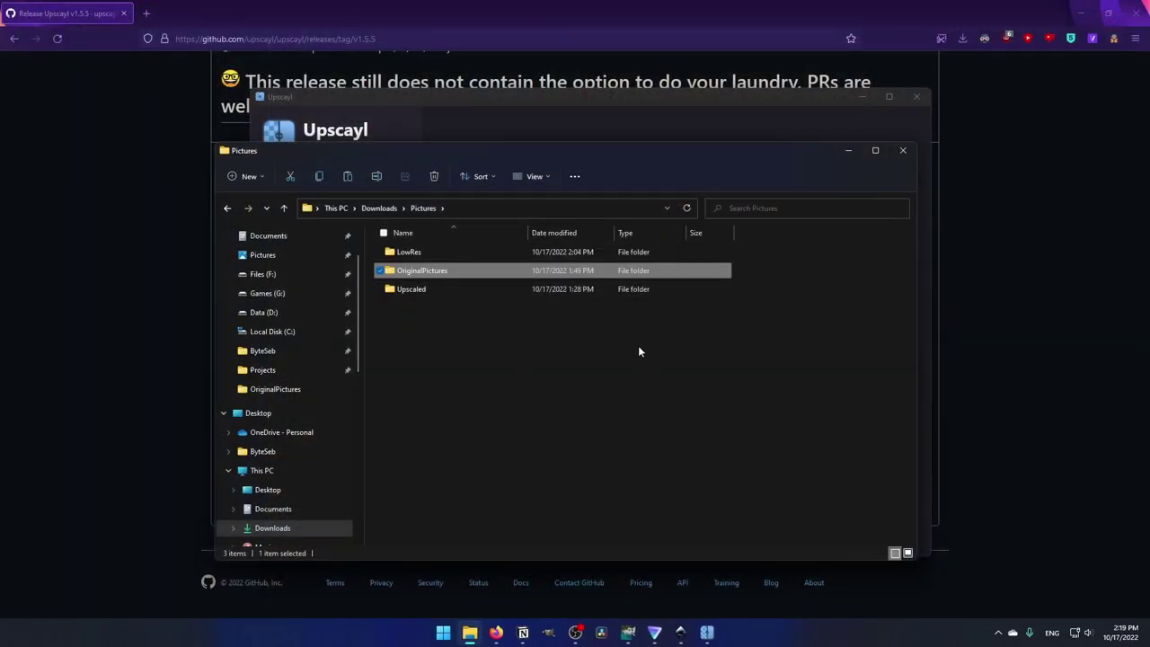
double_click(450, 258)
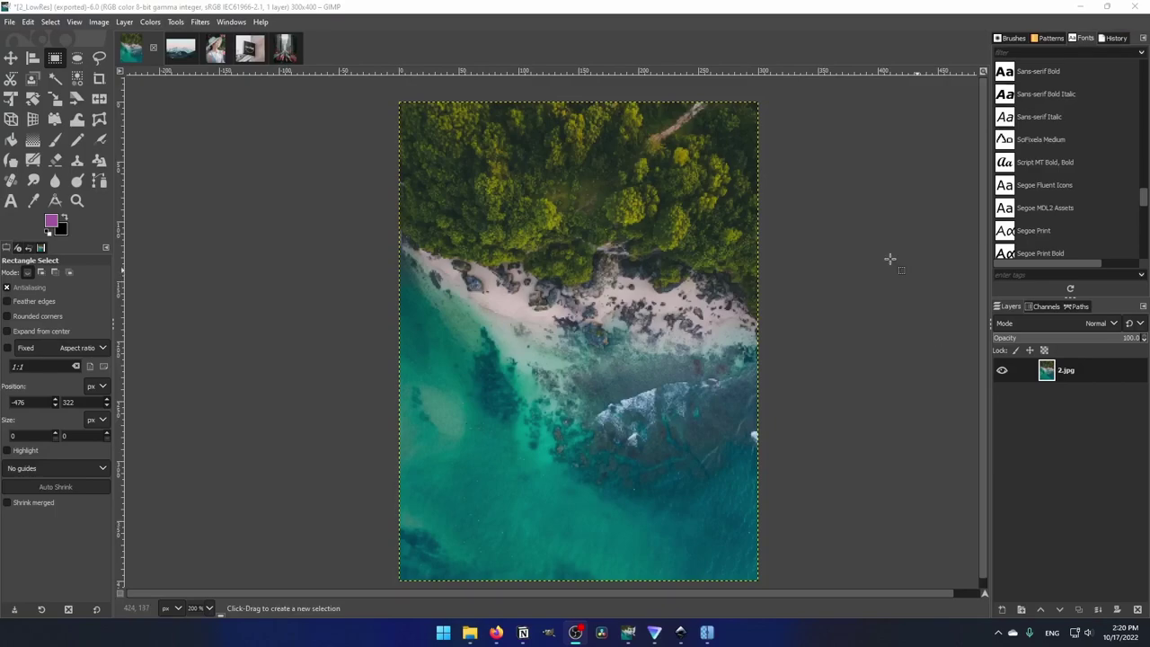
- Open and dismiss the Image menu, then zoom in and out on the low-res forest-and-beach photo
left_click(95, 24)
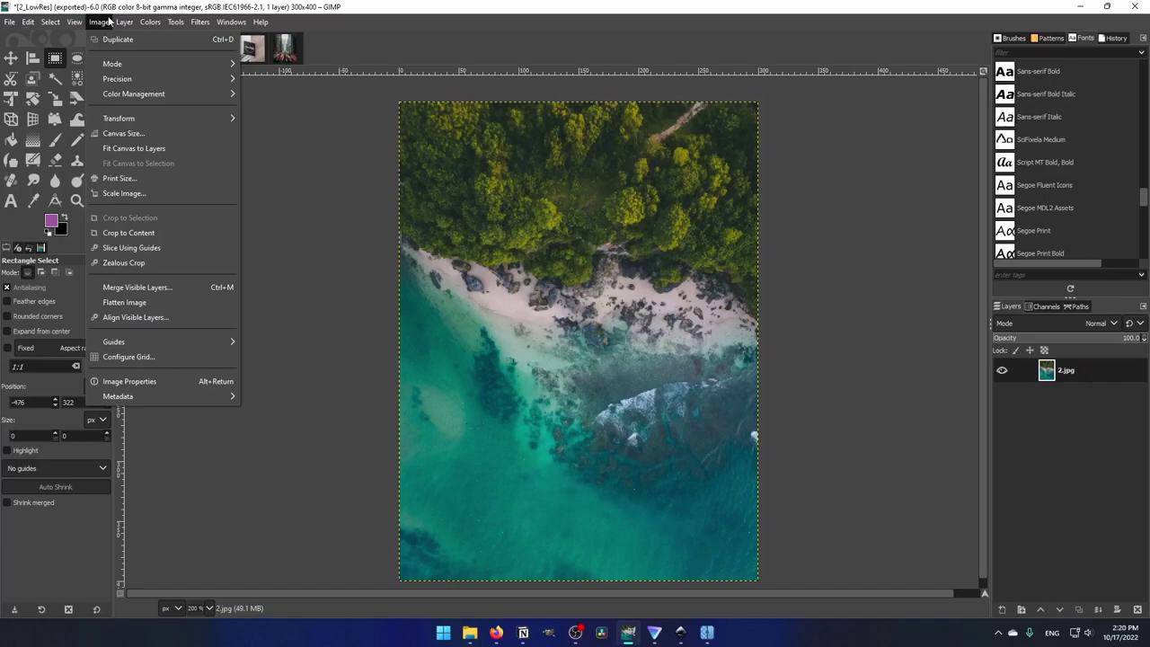
left_click(827, 174)
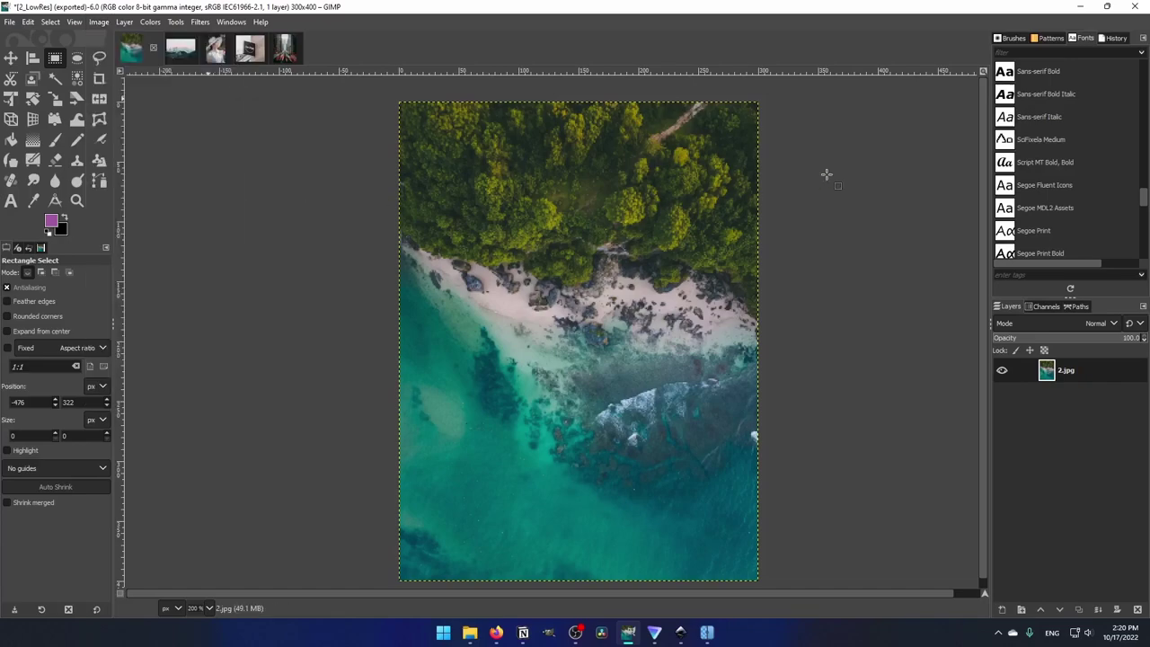
key("ctrl")
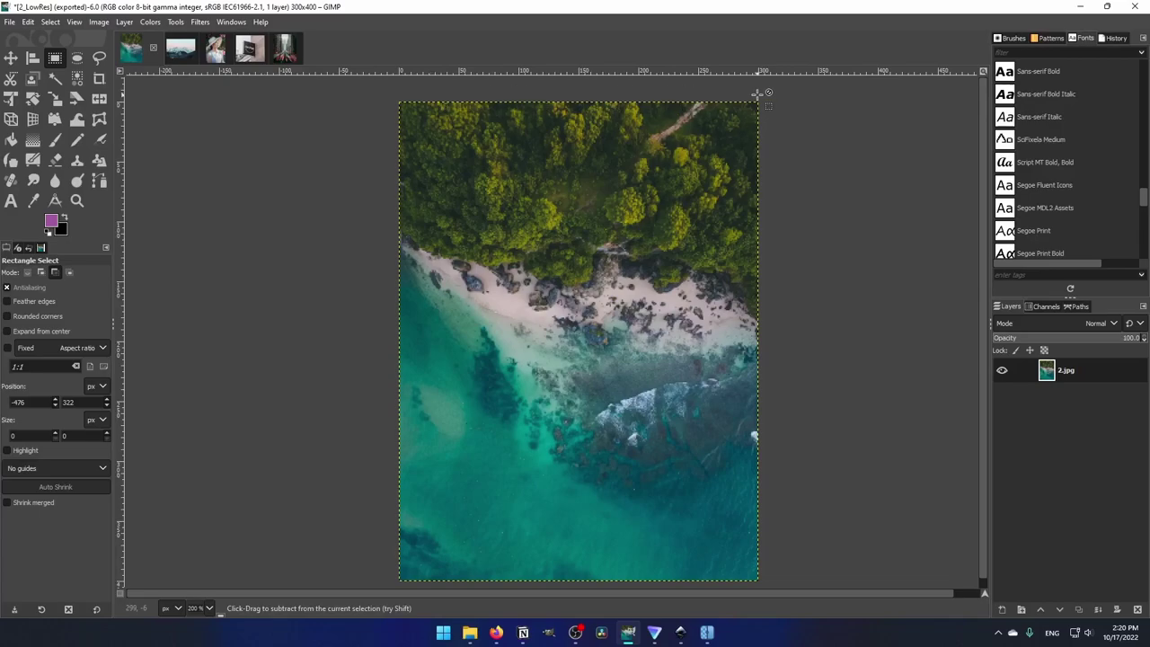
scroll(758, 92, "up", 9)
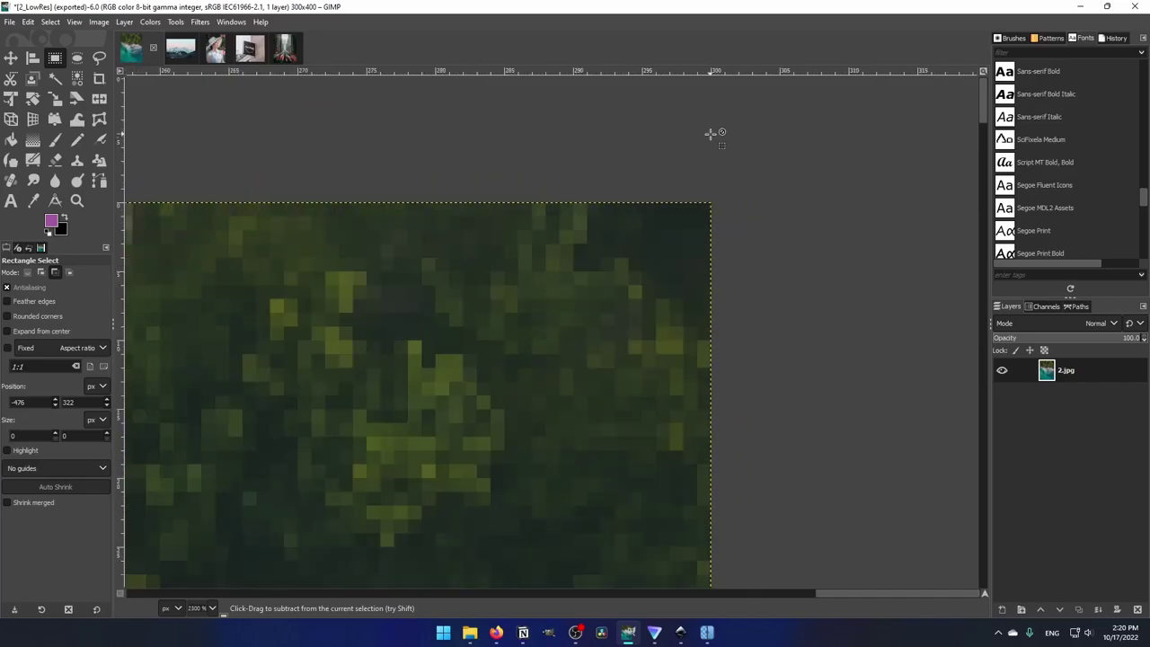
scroll(782, 142, "down", 8)
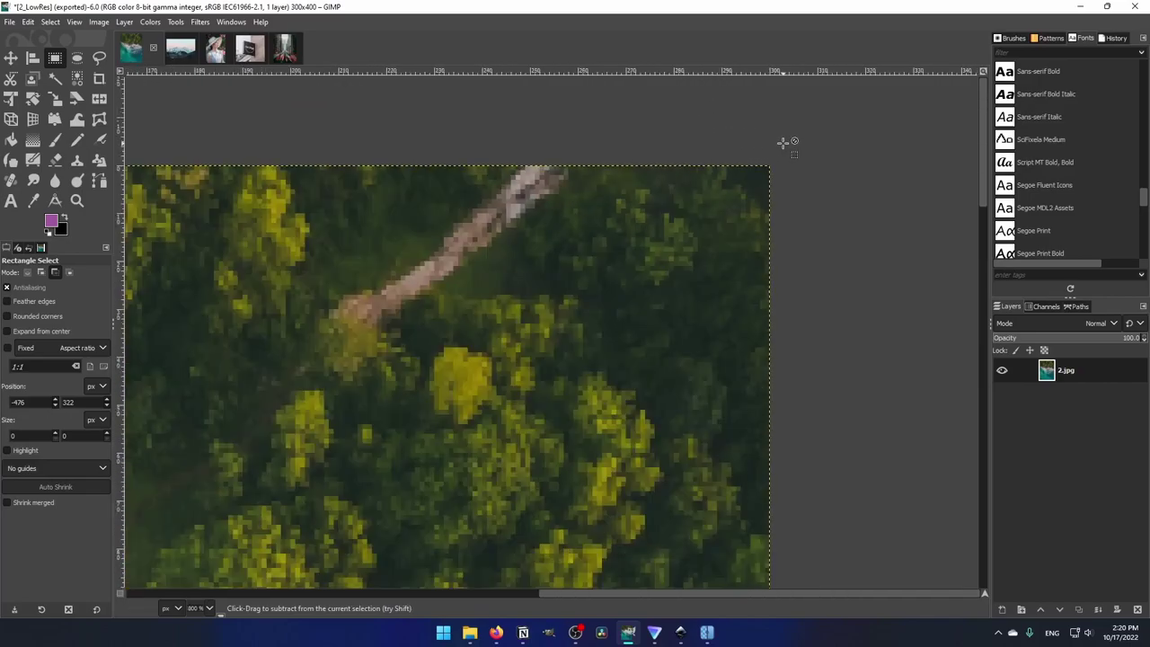
scroll(783, 142, "down", 3)
- Zoom in and pan across the beach and water pixels, then switch to the snowy mountain photo
scroll(690, 259, "up", 2)
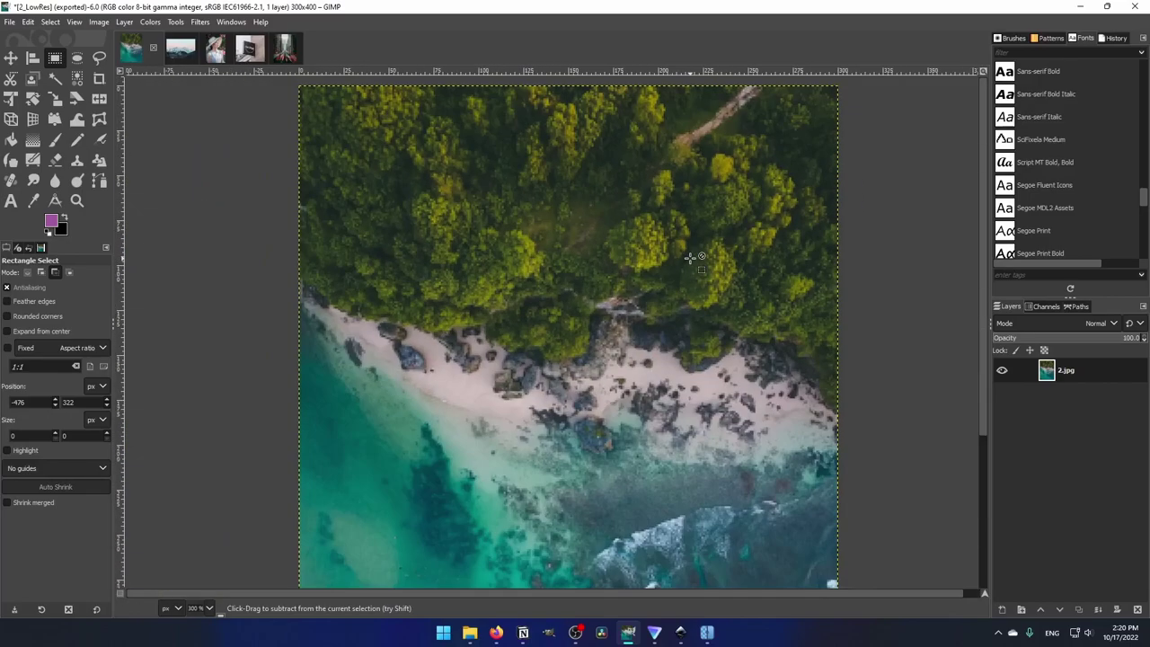
scroll(690, 259, "up", 1)
scroll(591, 352, "up", 2)
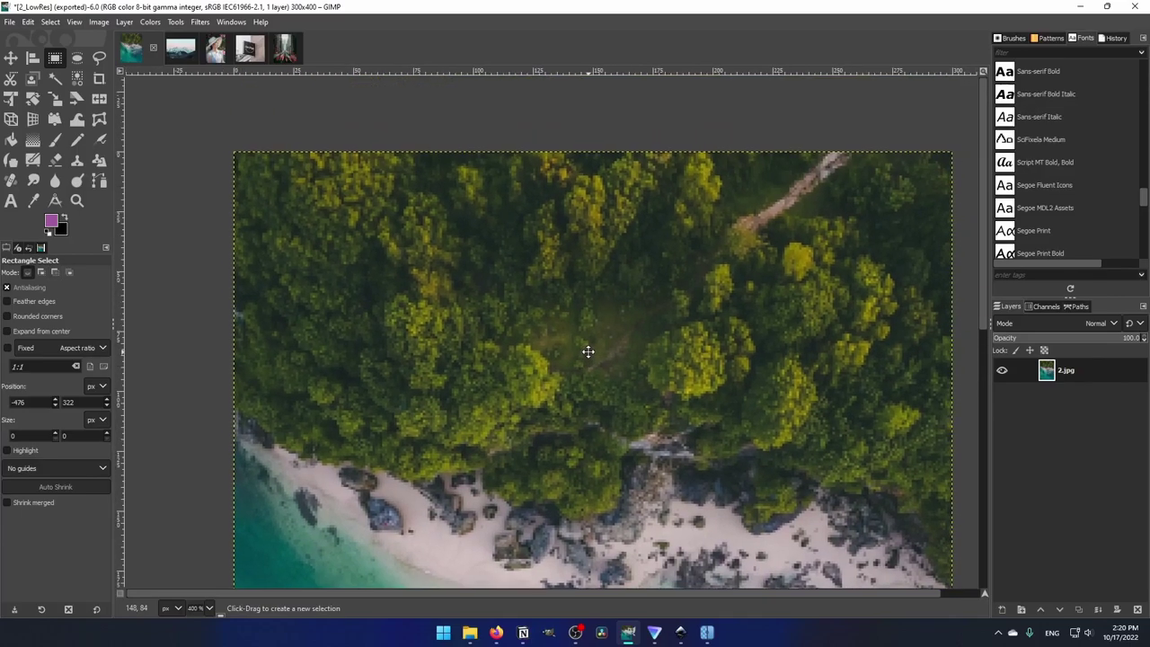
left_click_drag(587, 351, 558, 252)
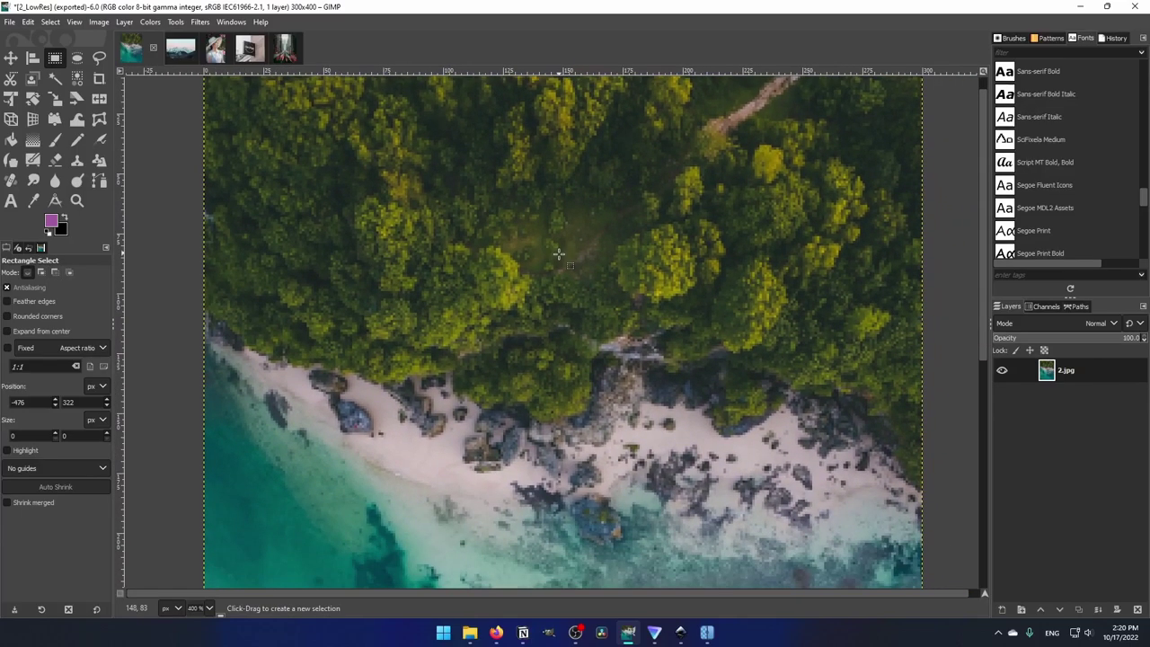
scroll(558, 255, "down", 2)
left_click(179, 47)
- Zoom in on the low-res portrait and pan down to the neck and shirt
scroll(432, 392, "up", 2)
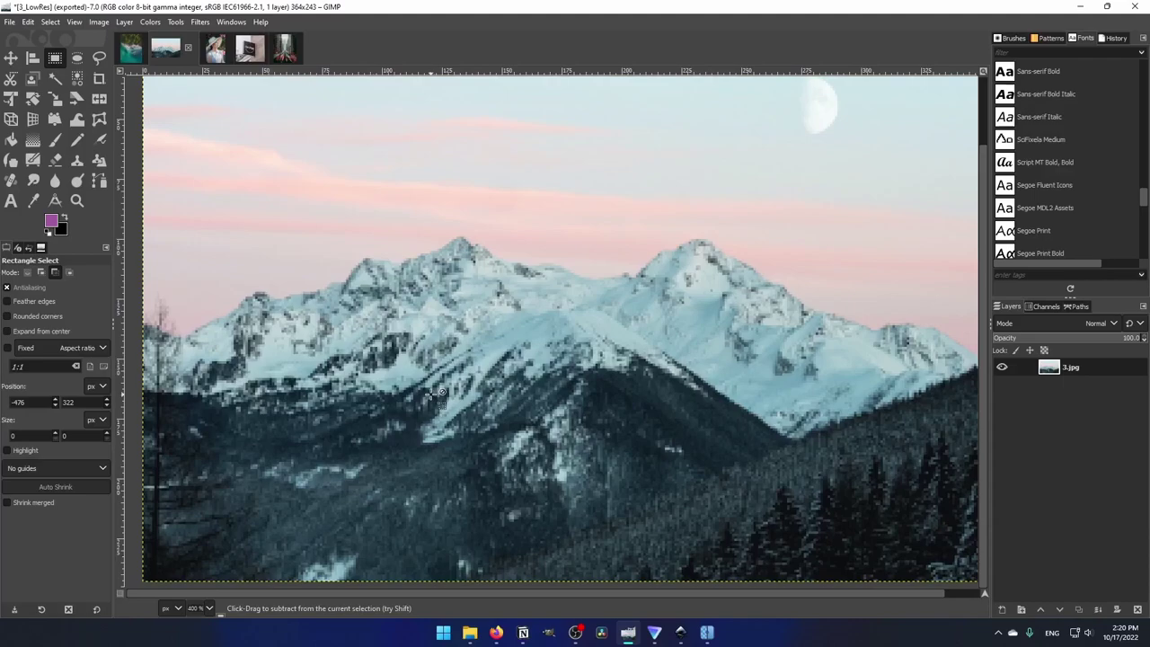
left_click(215, 48)
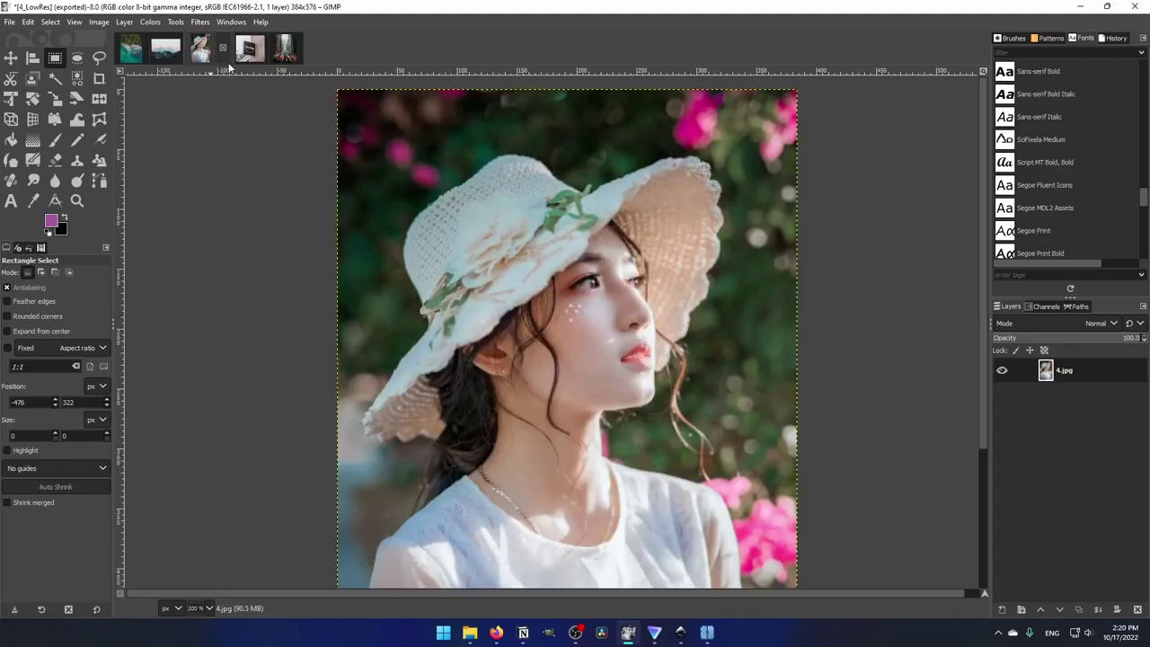
scroll(664, 485, "up", 2)
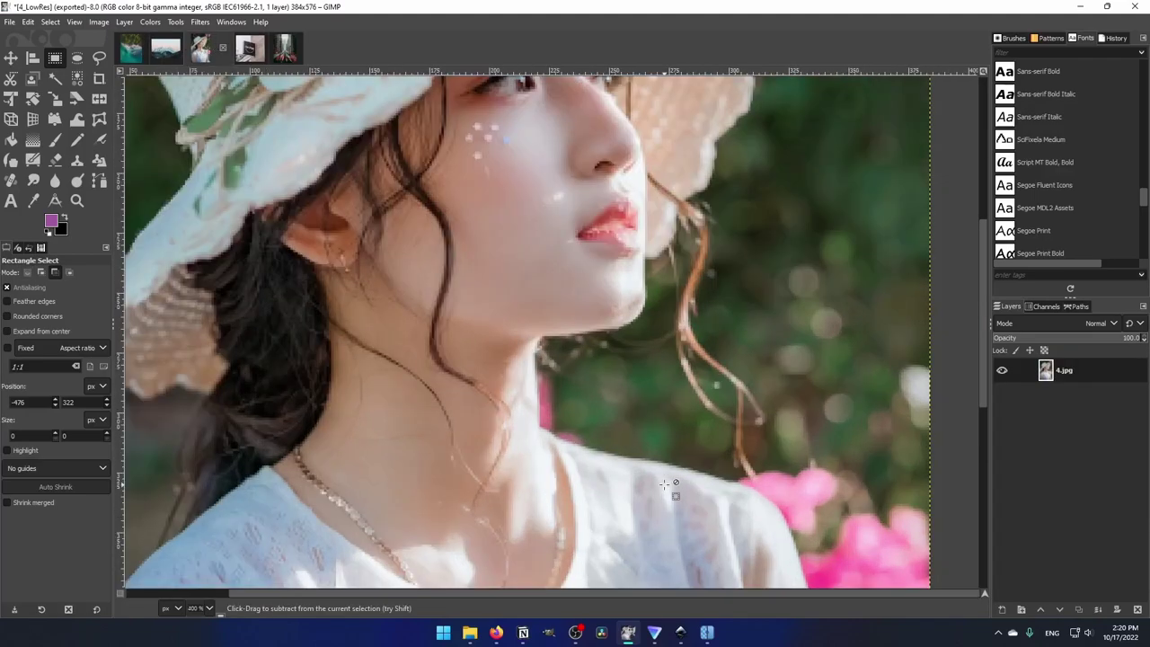
left_click_drag(670, 458, 665, 405)
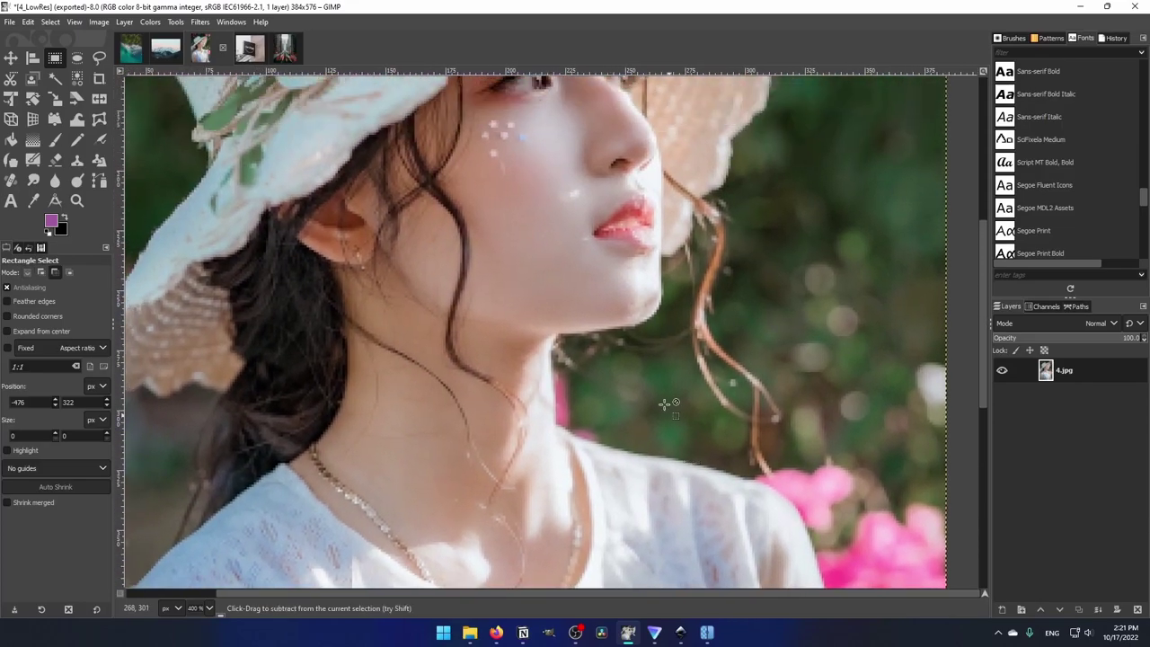
scroll(653, 347, "down", 2)
scroll(648, 188, "up", 2)
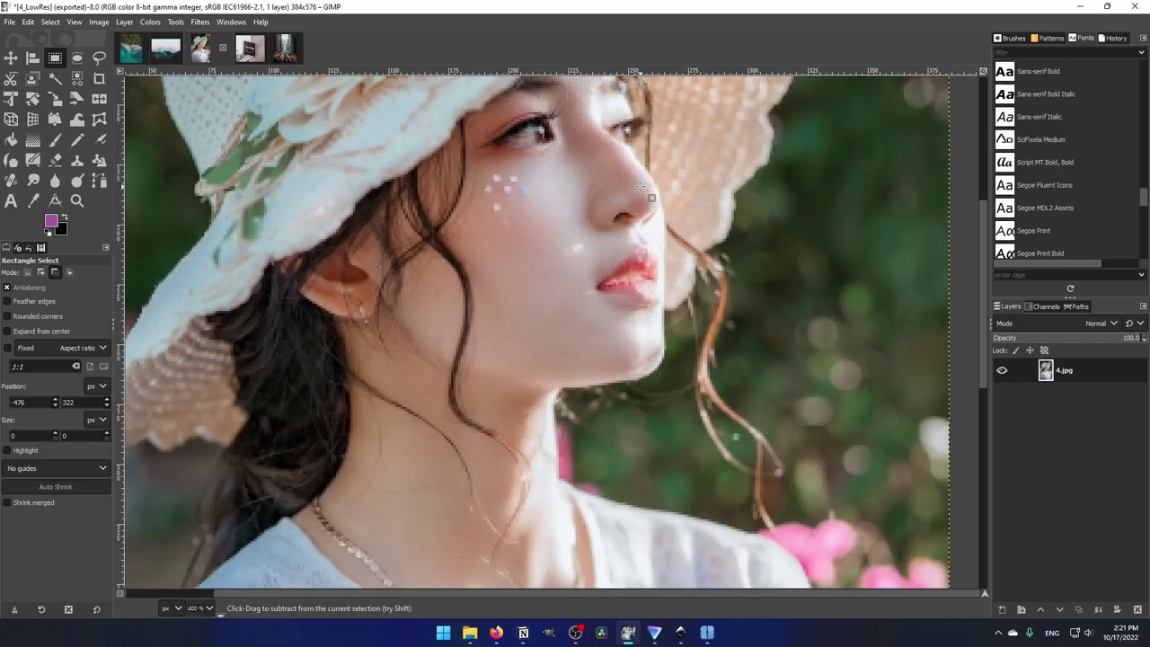
scroll(641, 186, "up", 2)
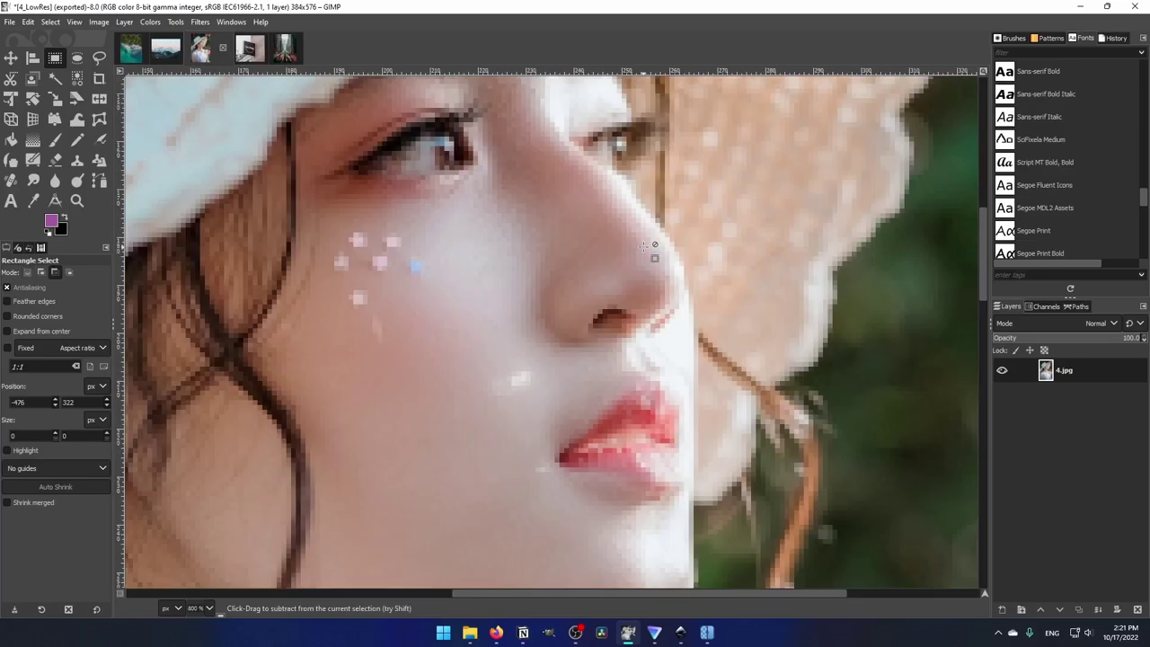
scroll(645, 245, "down", 4)
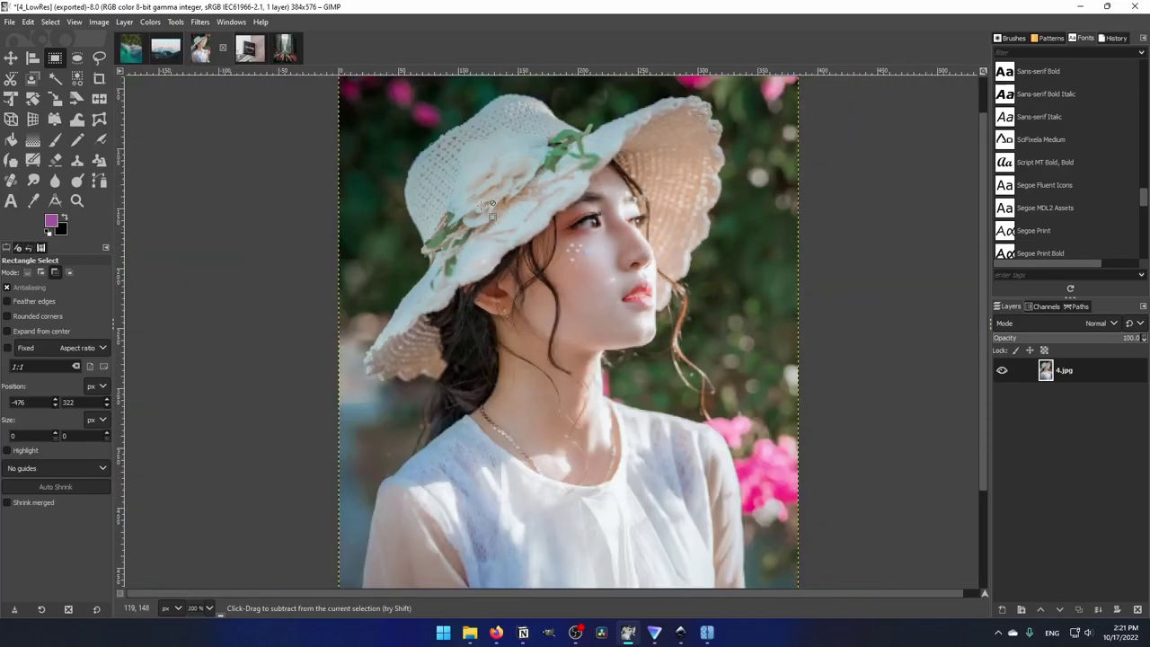
- Briefly zoom the San Diego sign image, then move on to the city street photo
left_click(234, 47)
scroll(542, 375, "up", 1)
scroll(541, 375, "down", 3)
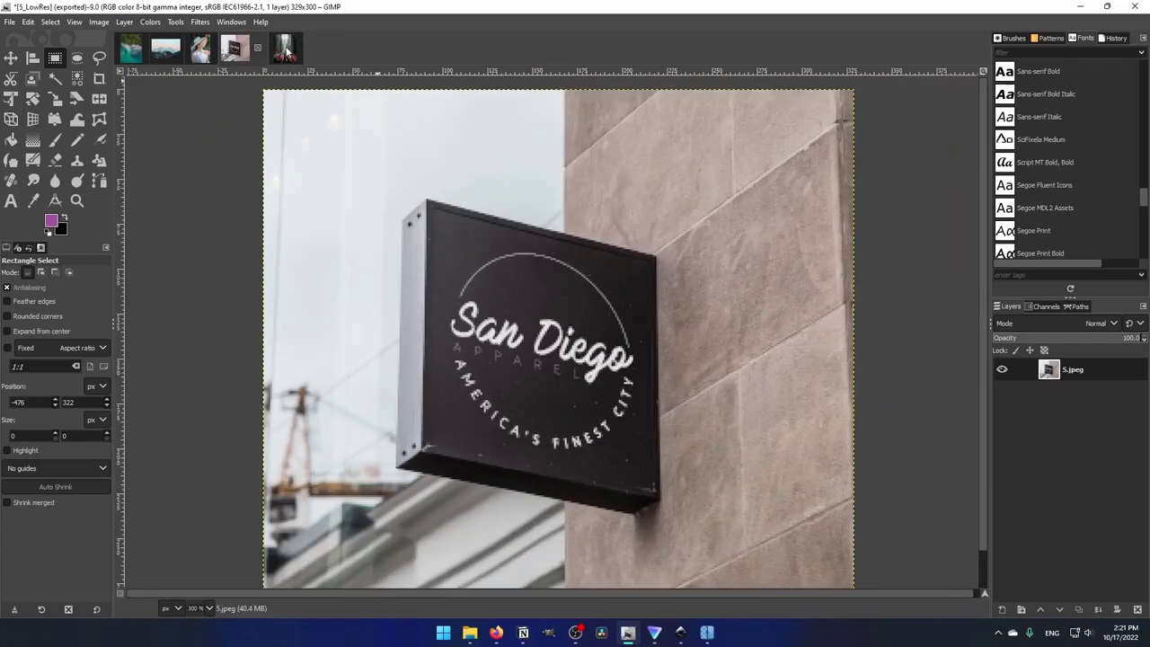
left_click(284, 47)
scroll(604, 359, "down", 1)
scroll(604, 358, "down", 1)
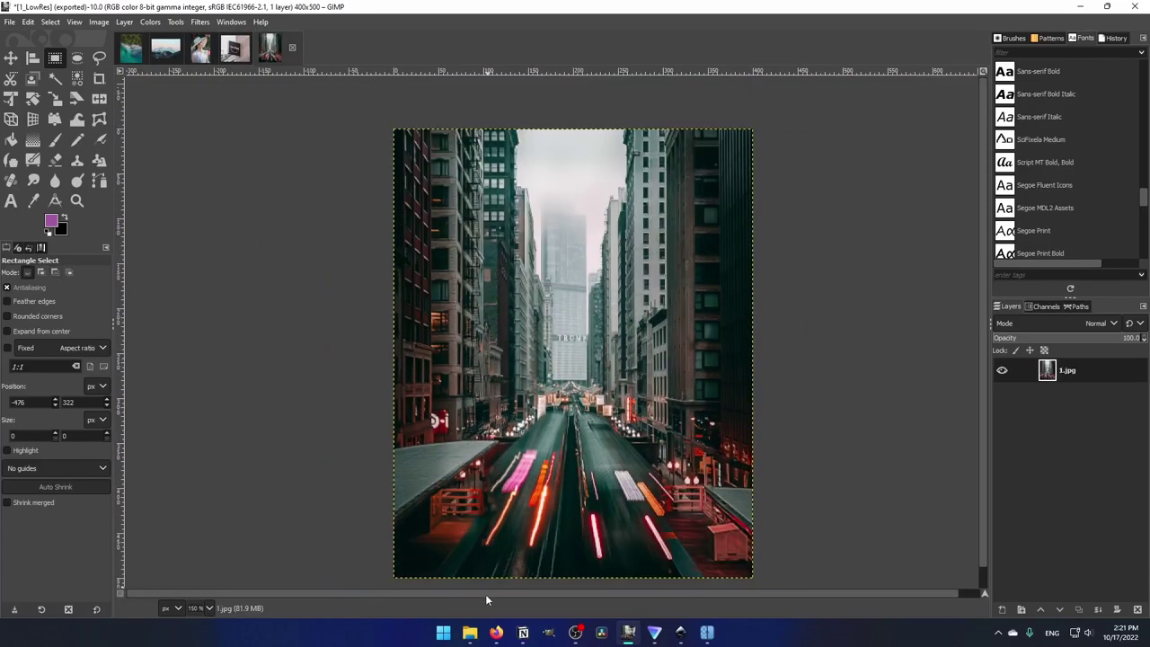
- Open the LowRes folder in File Explorer, bring Upscayl forward, and minimize the extra Explorer window
left_click(469, 632)
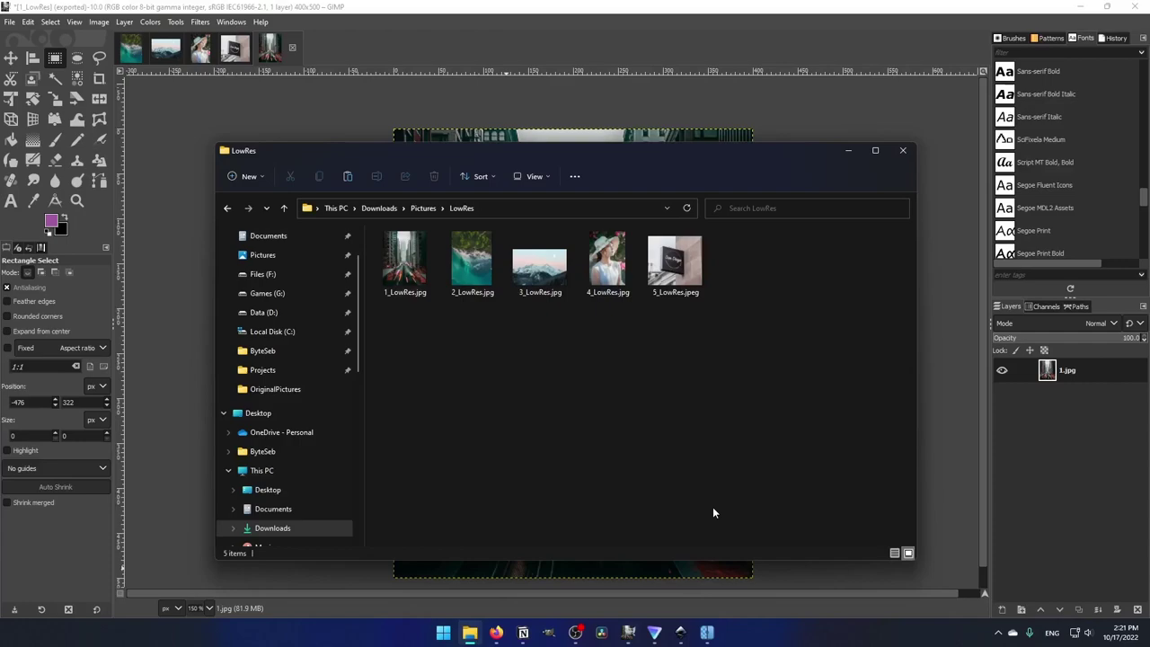
left_click(708, 633)
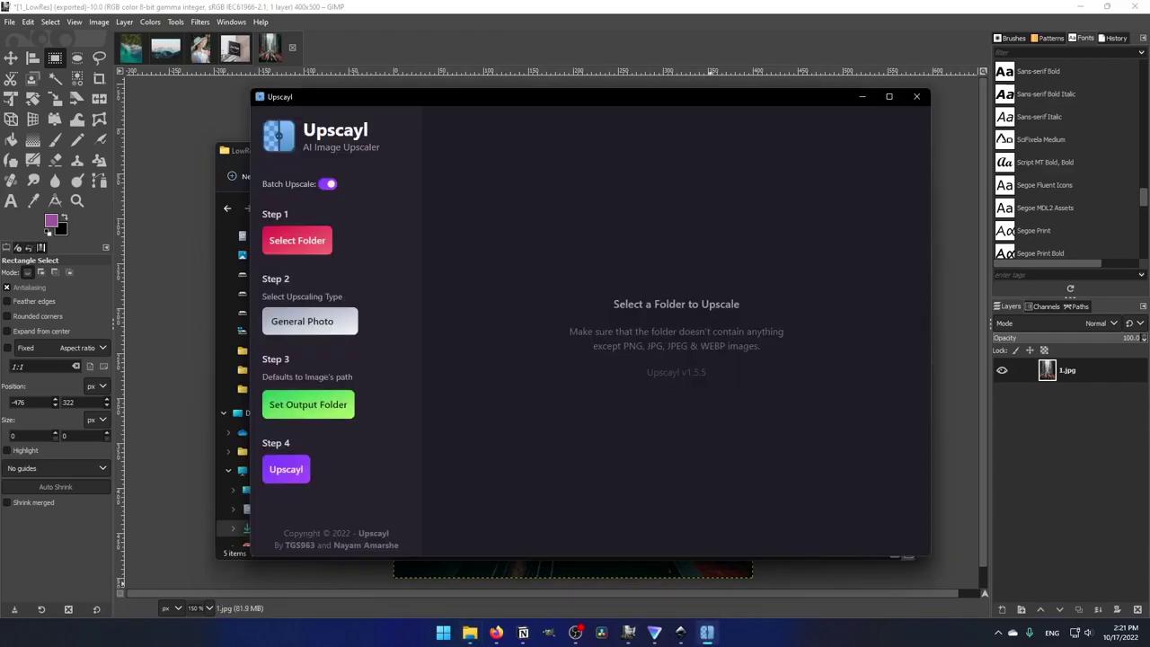
key("super+e")
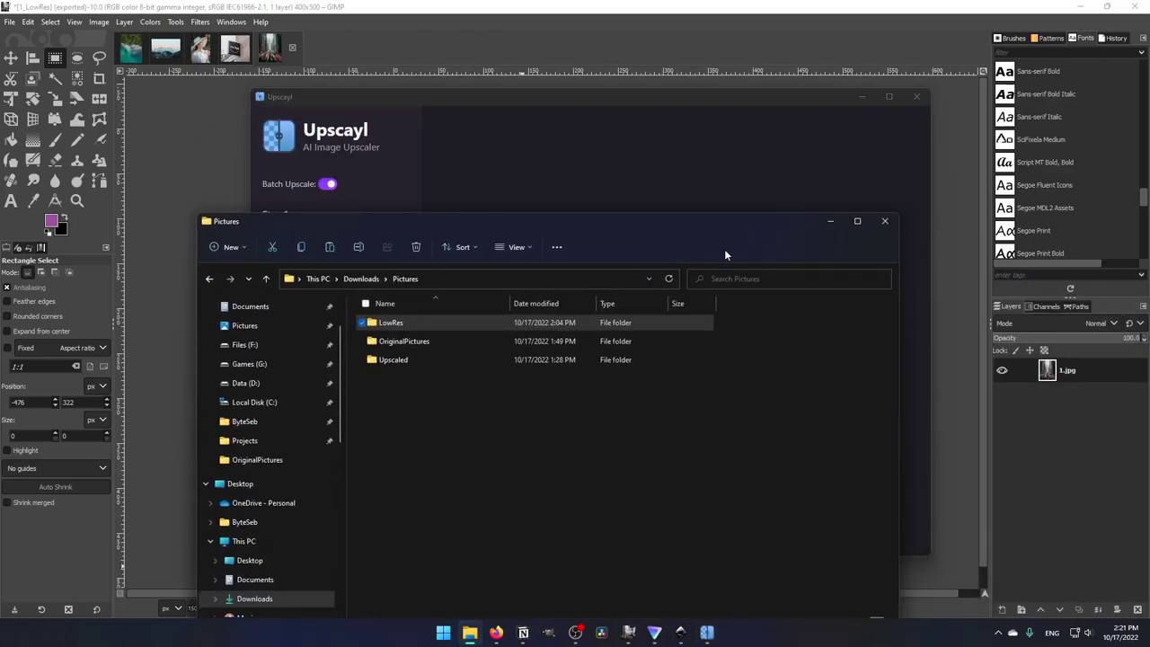
left_click(825, 225)
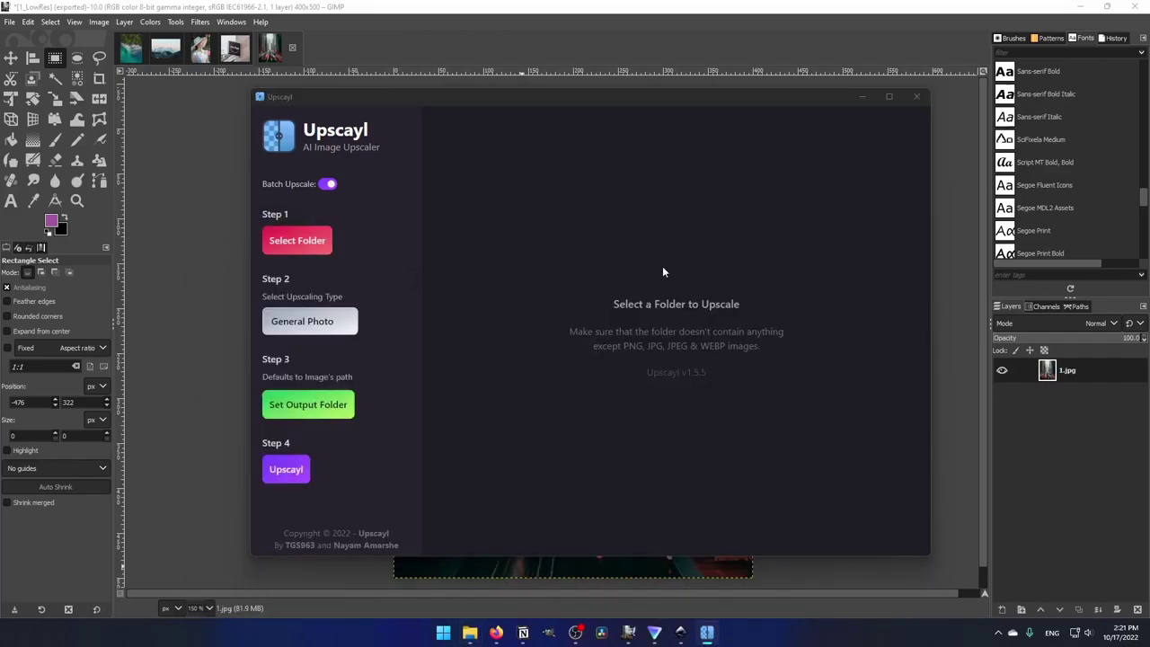
- Choose LowRes as the input folder and Pictures\Upscaled as the output folder
left_click(519, 217)
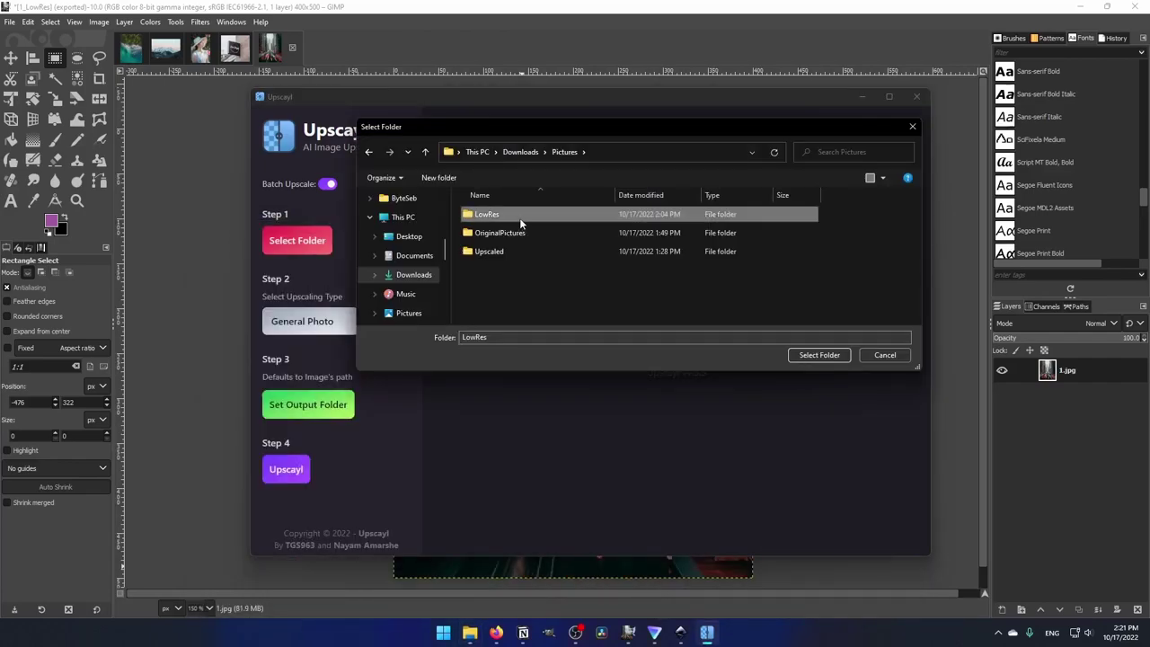
left_click(819, 355)
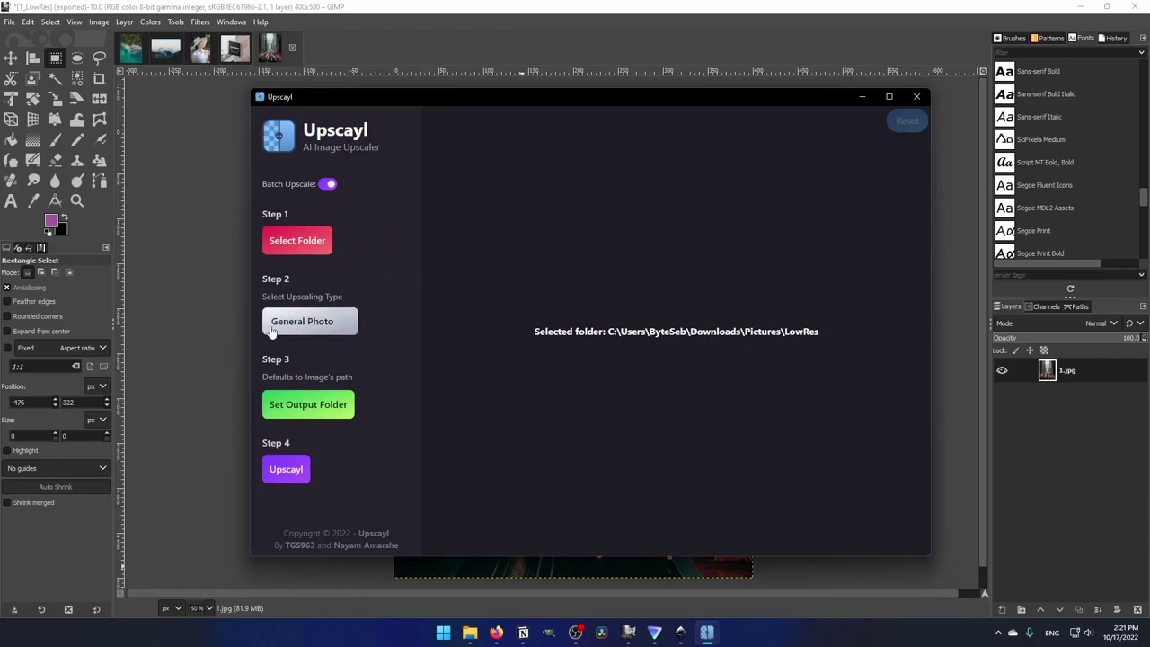
left_click(341, 407)
scroll(395, 287, "up", 5)
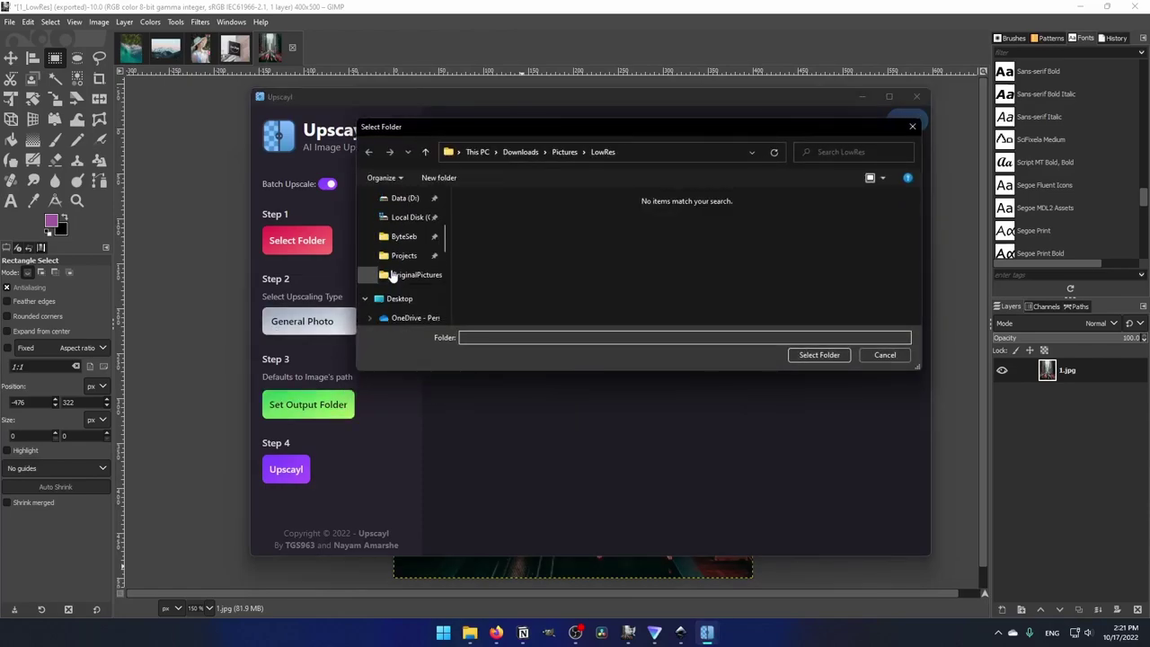
left_click(399, 236)
double_click(503, 252)
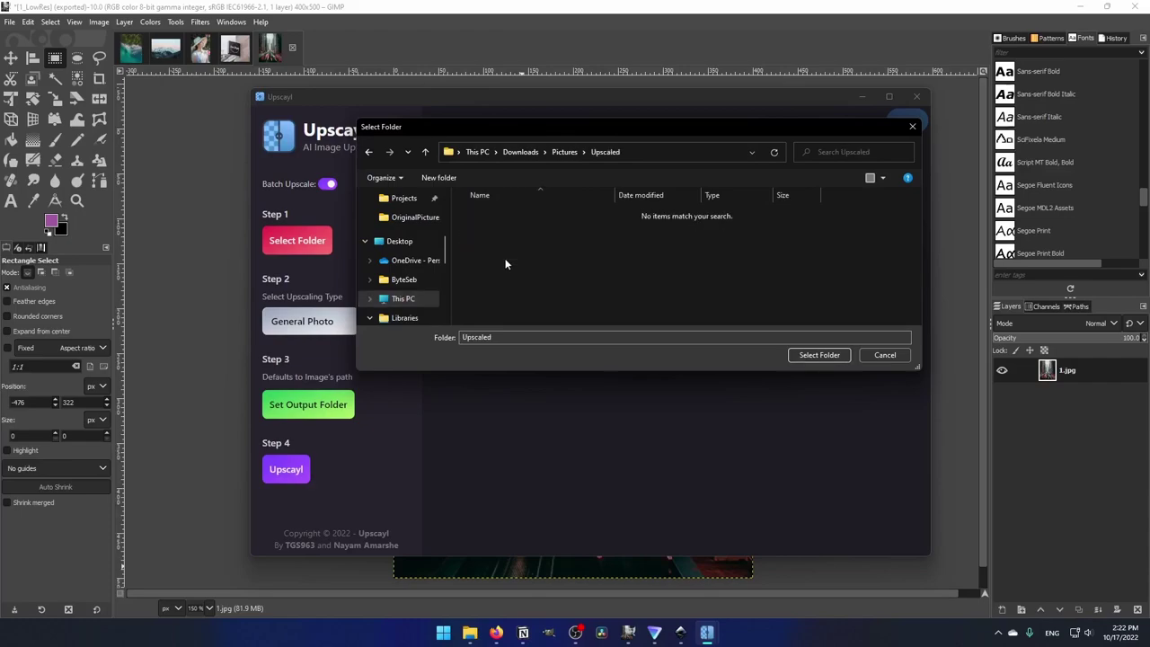
left_click(819, 355)
- Keep General Photo as the upscaling type, batch-upscale, and open the output folder
left_click(305, 320)
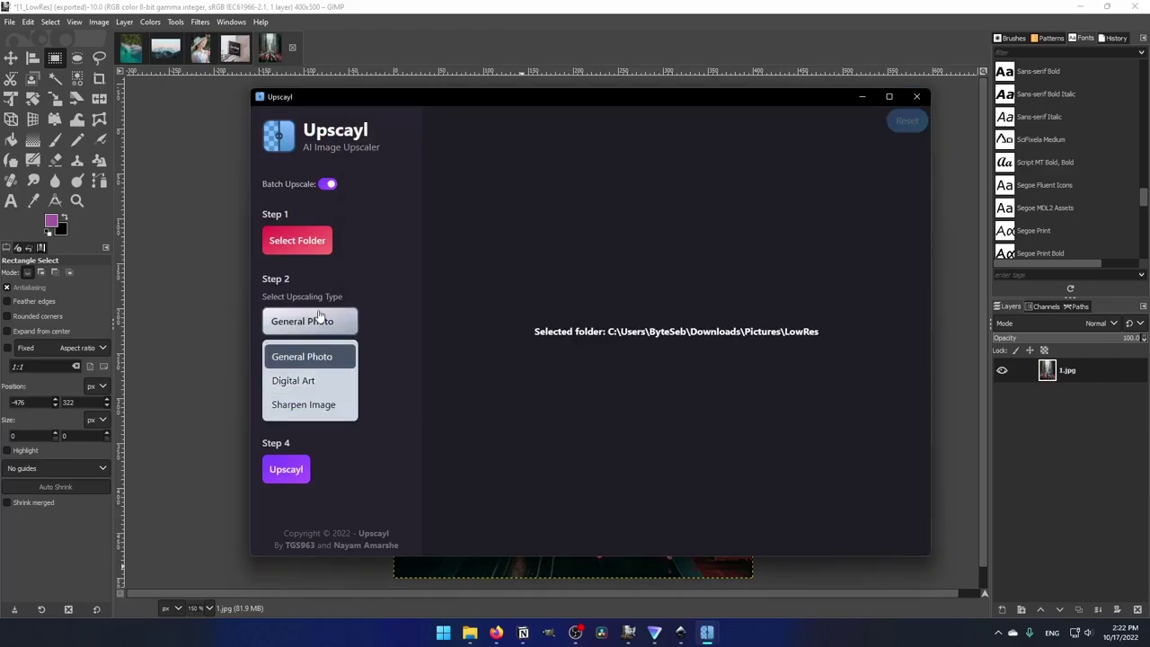
left_click(343, 359)
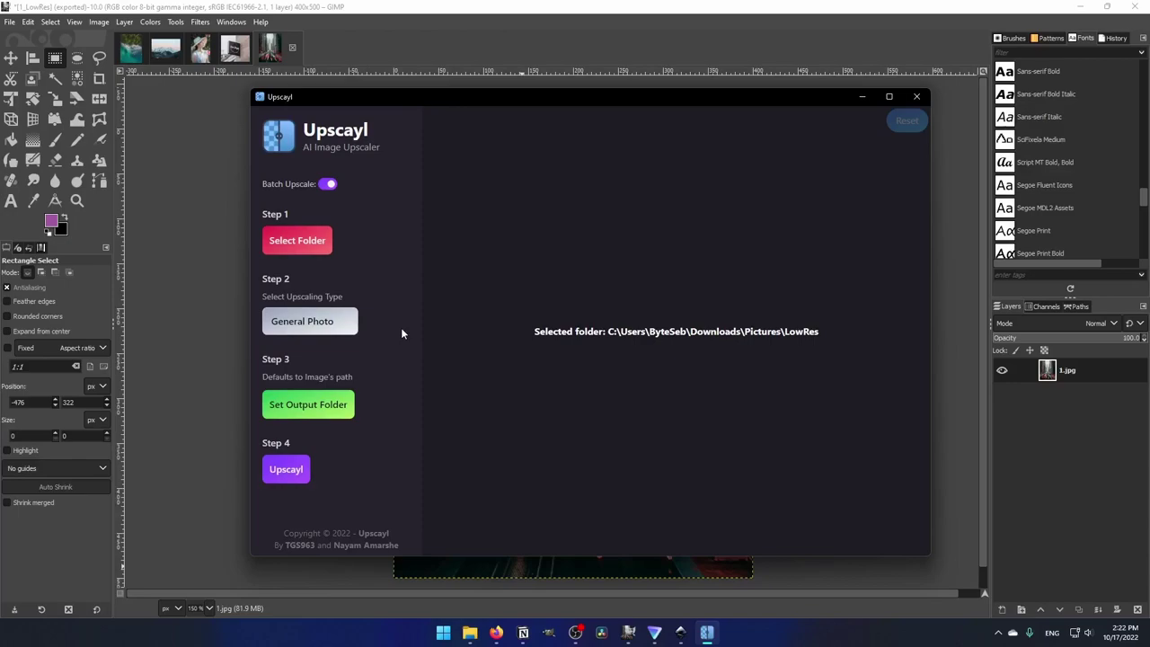
left_click(286, 469)
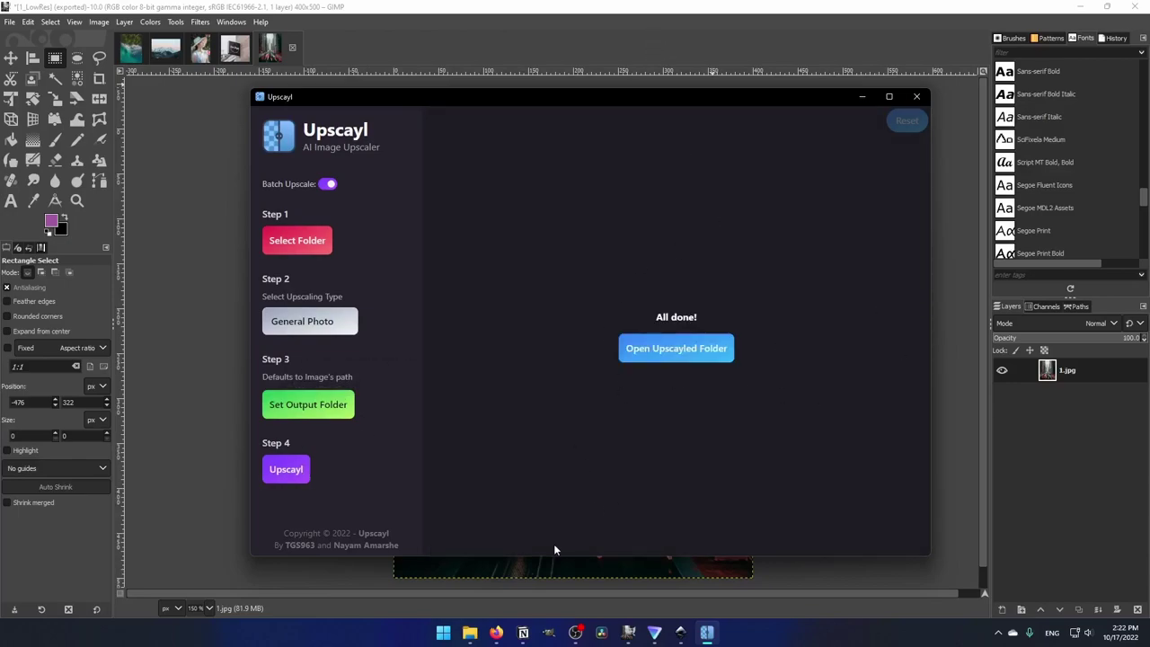
left_click(470, 634)
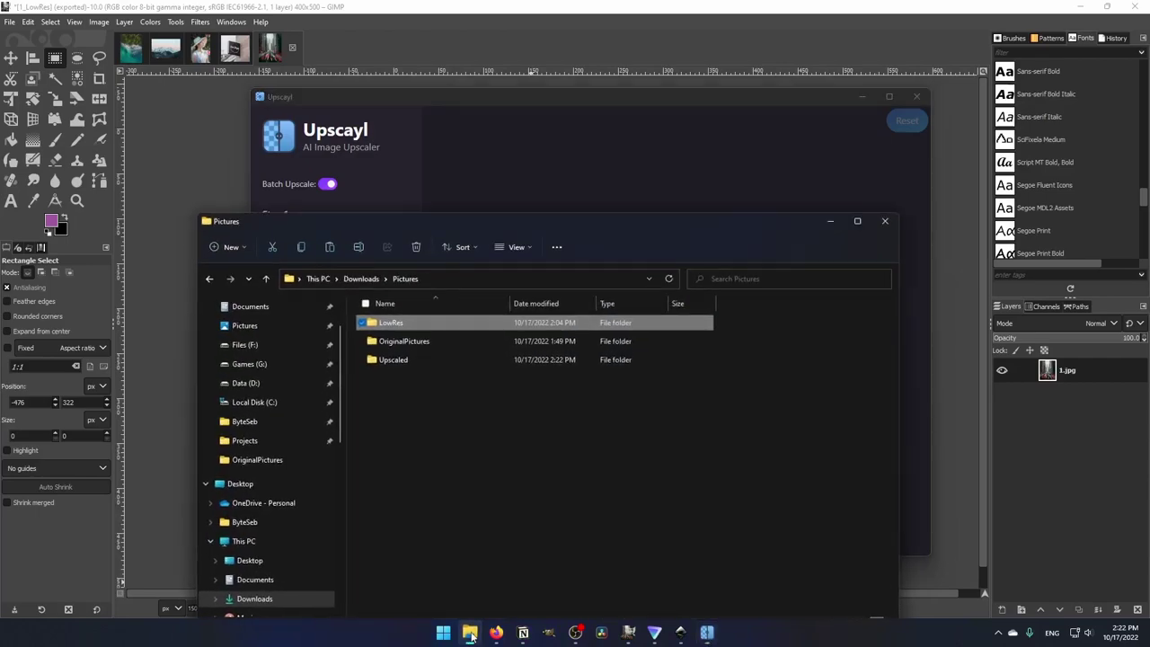
- Open the upscaled city image from Upscaled and the original 1.jpg from OriginalPictures in Photos
left_click(512, 360)
double_click(512, 360)
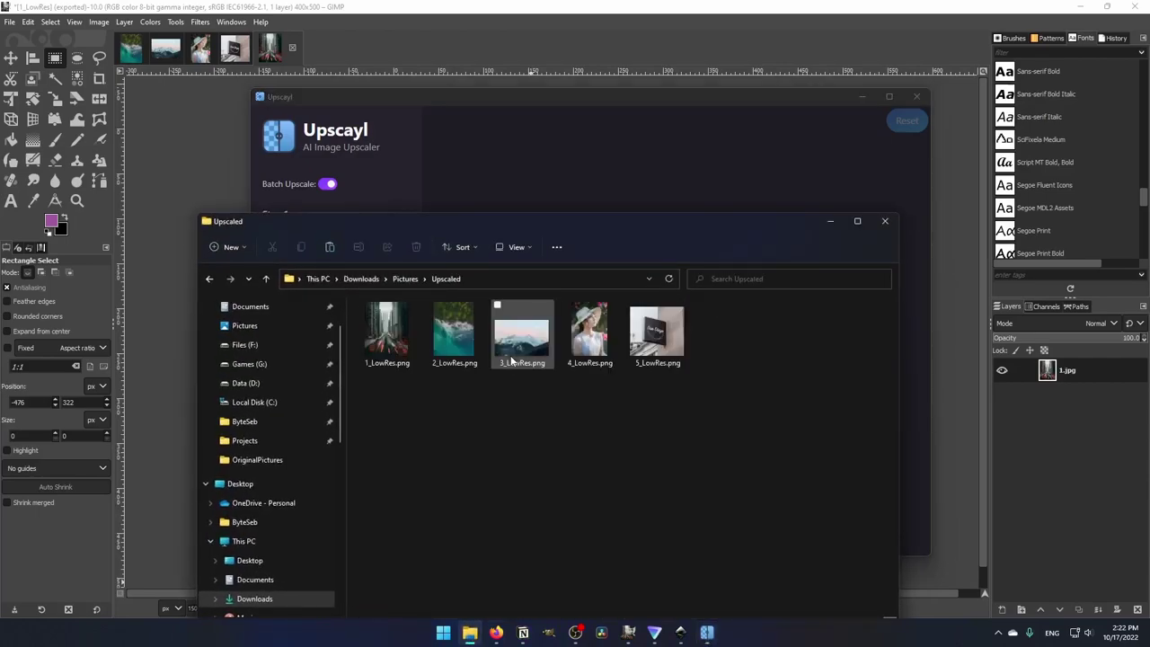
left_click(389, 356)
double_click(389, 357)
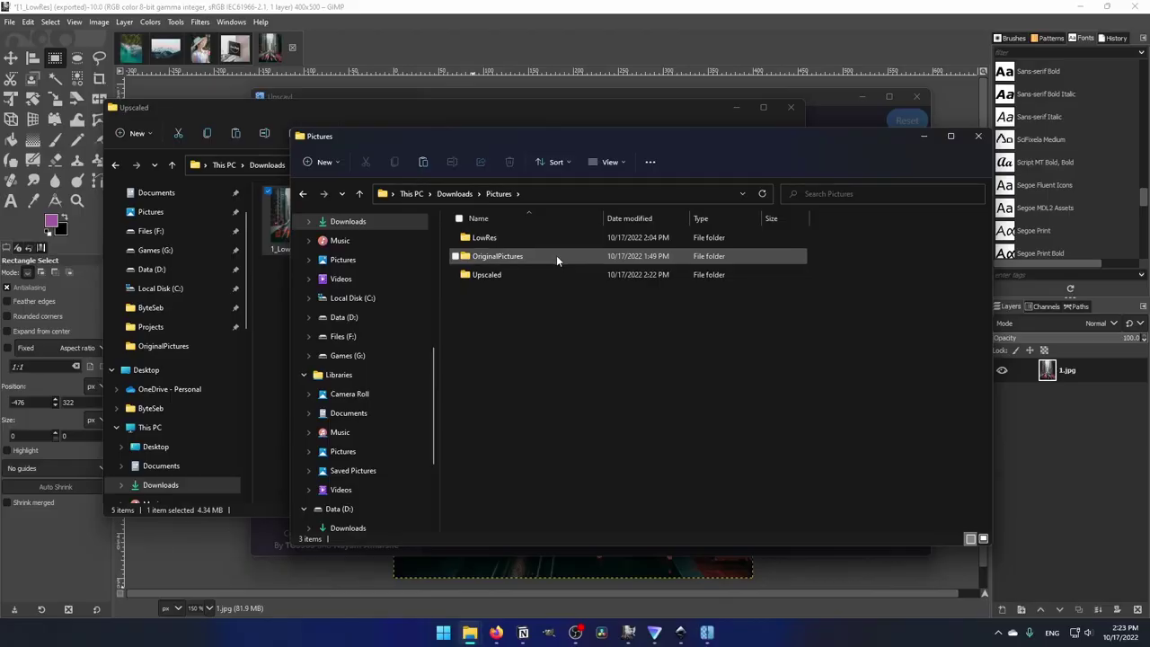
double_click(556, 255)
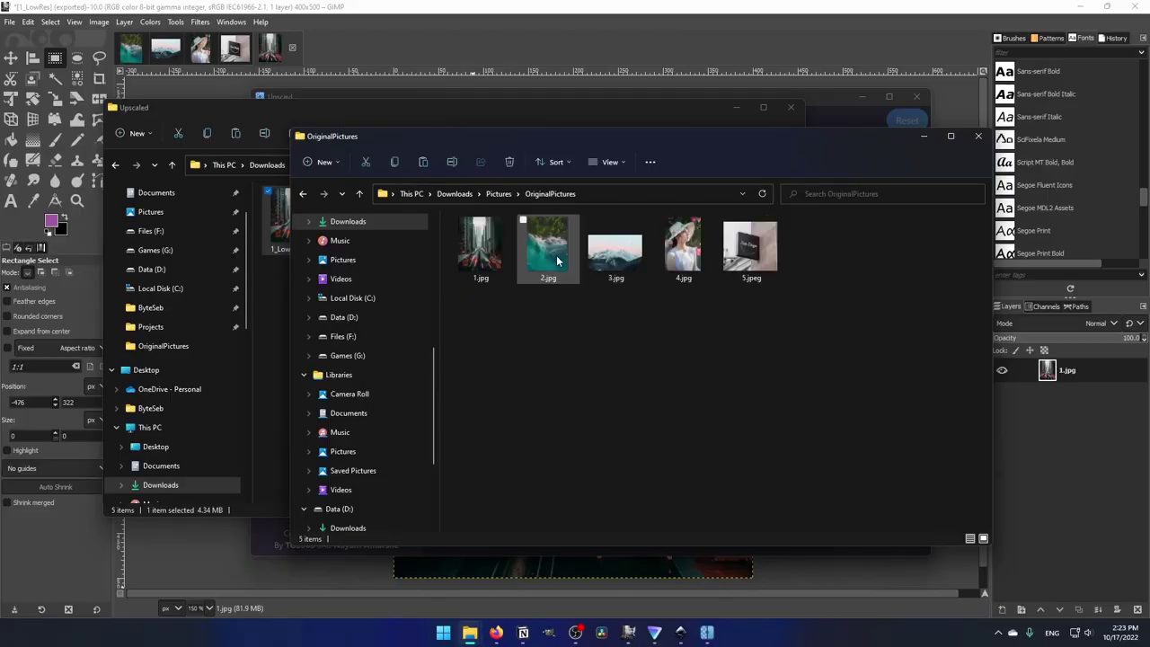
double_click(479, 270)
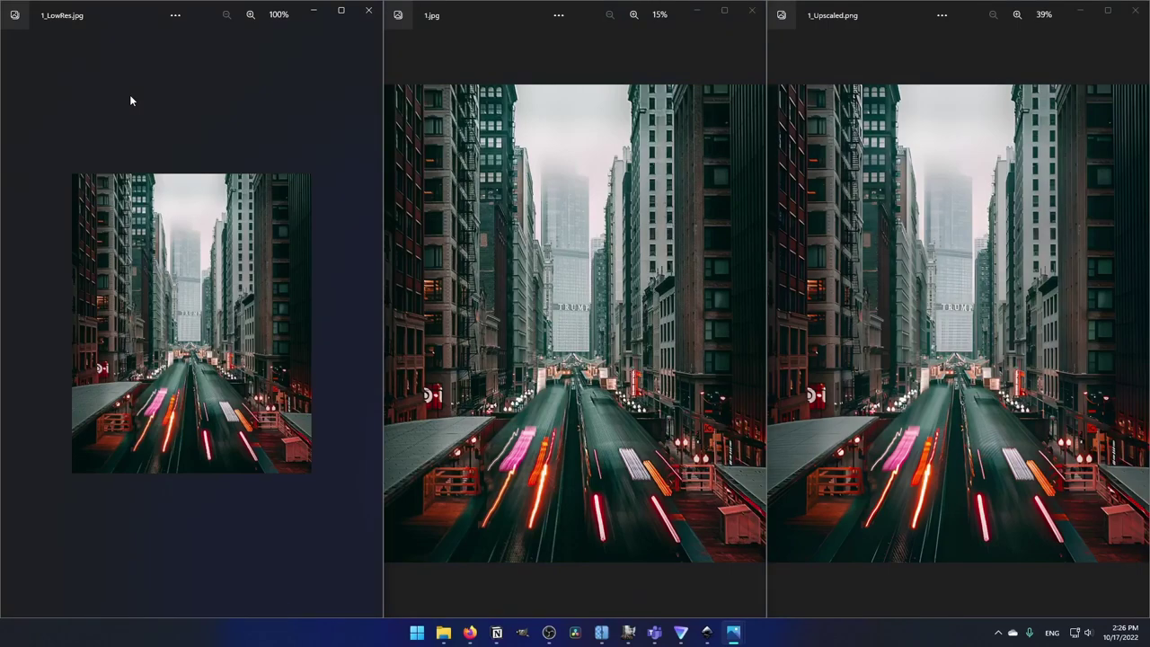
- Zoom into the city photo and pan the upscaled version over the TRUMP tower and light trails
scroll(165, 325, "up", 4)
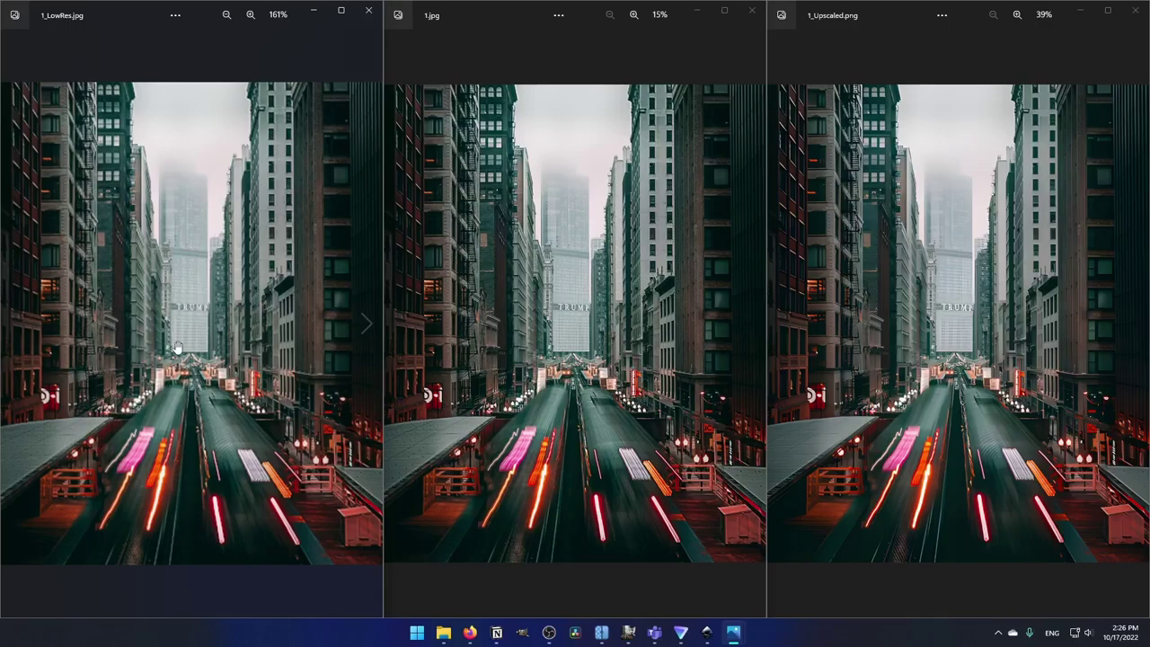
scroll(201, 310, "up", 5)
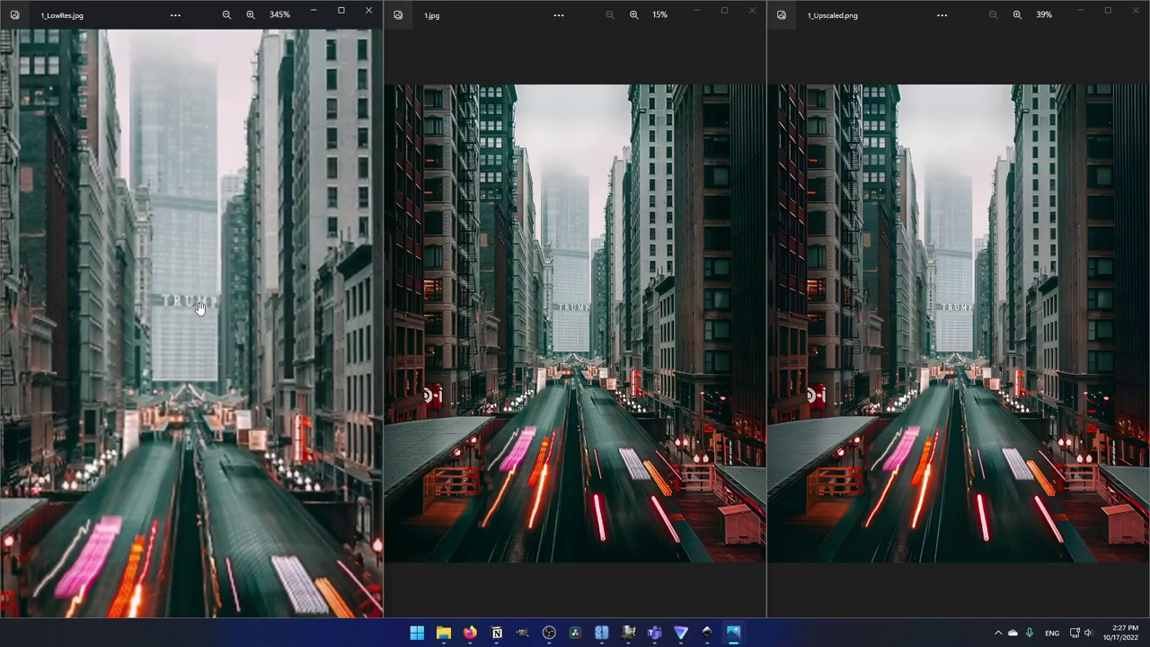
scroll(533, 396, "up", 5)
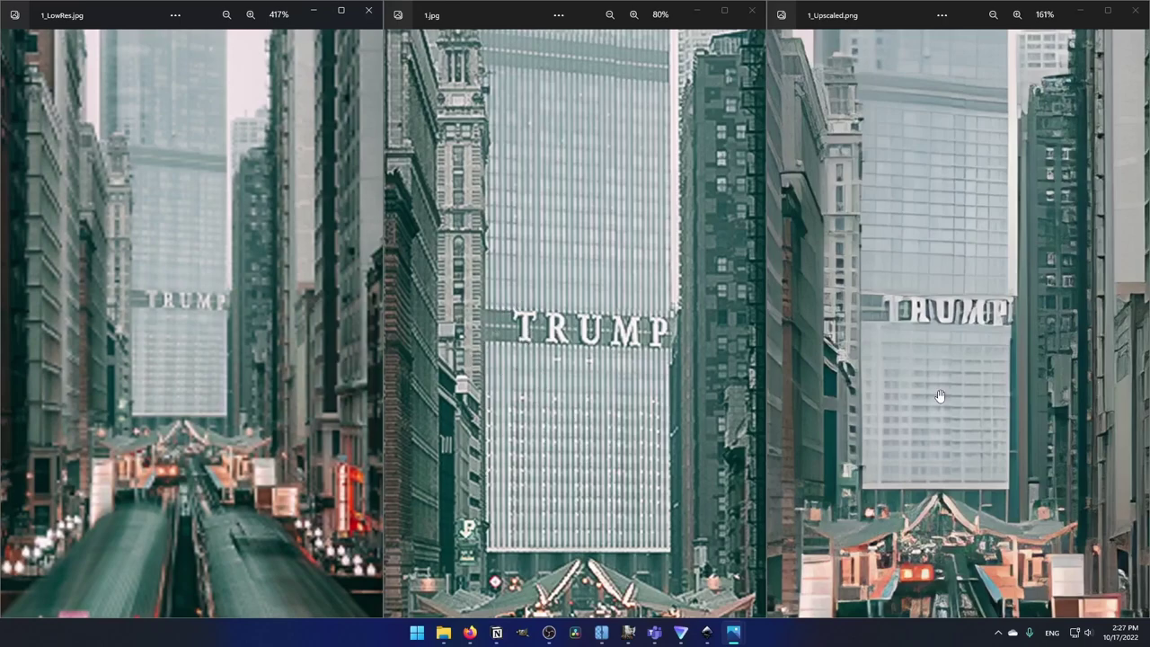
scroll(939, 395, "down", 5)
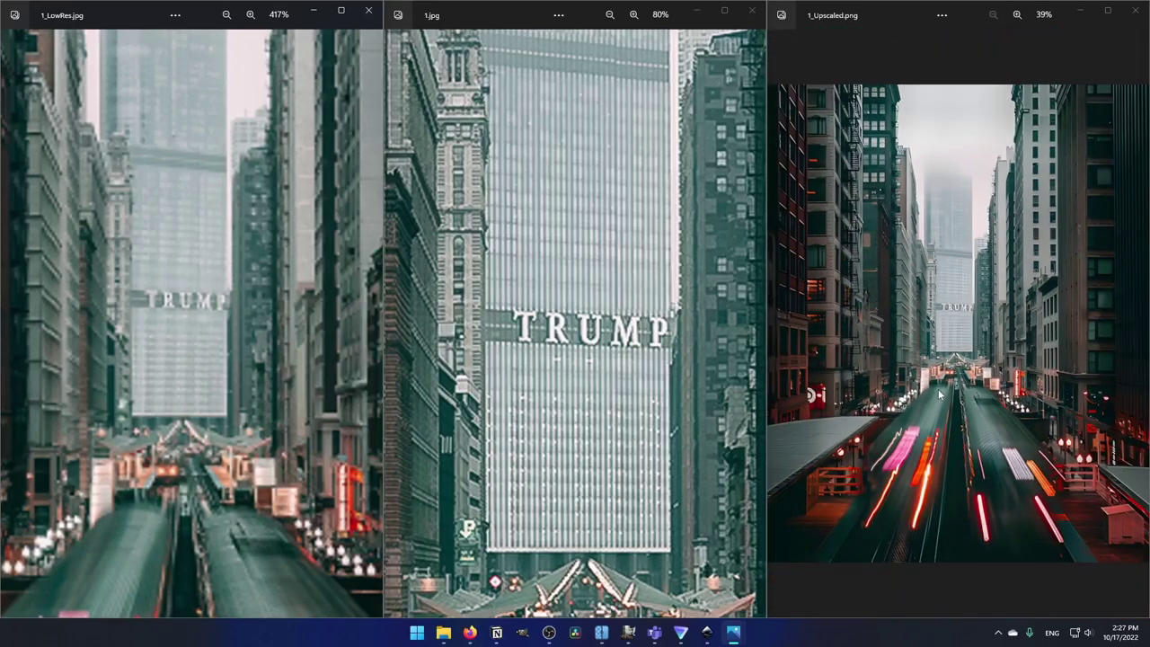
scroll(957, 319, "up", 5)
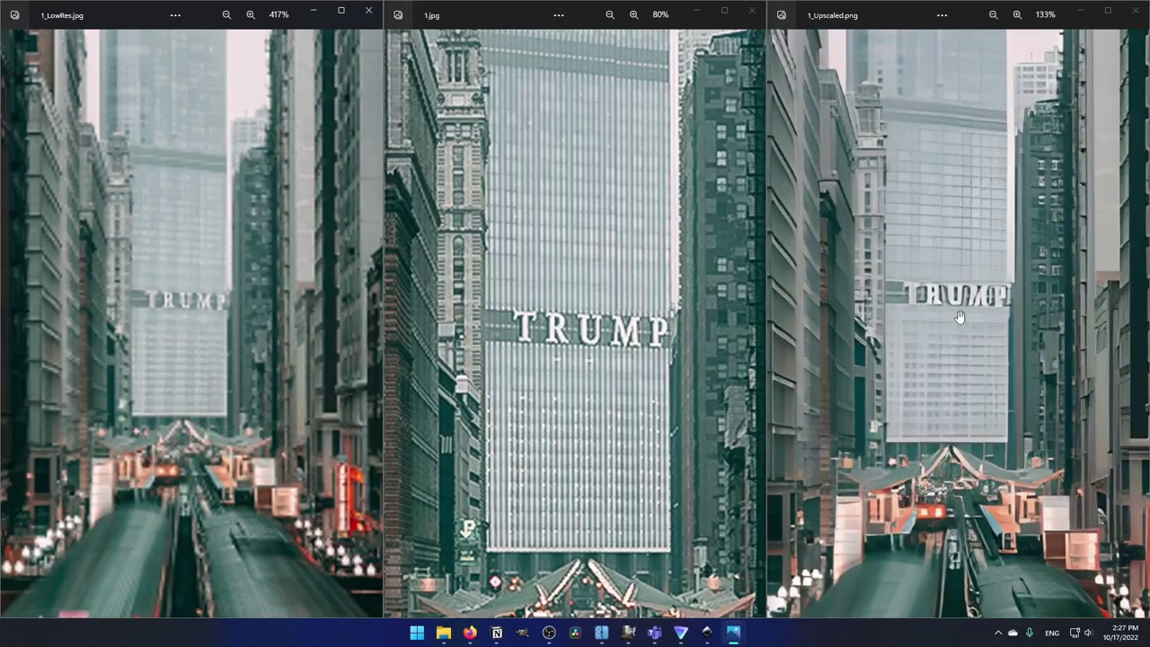
left_click_drag(953, 431, 942, 446)
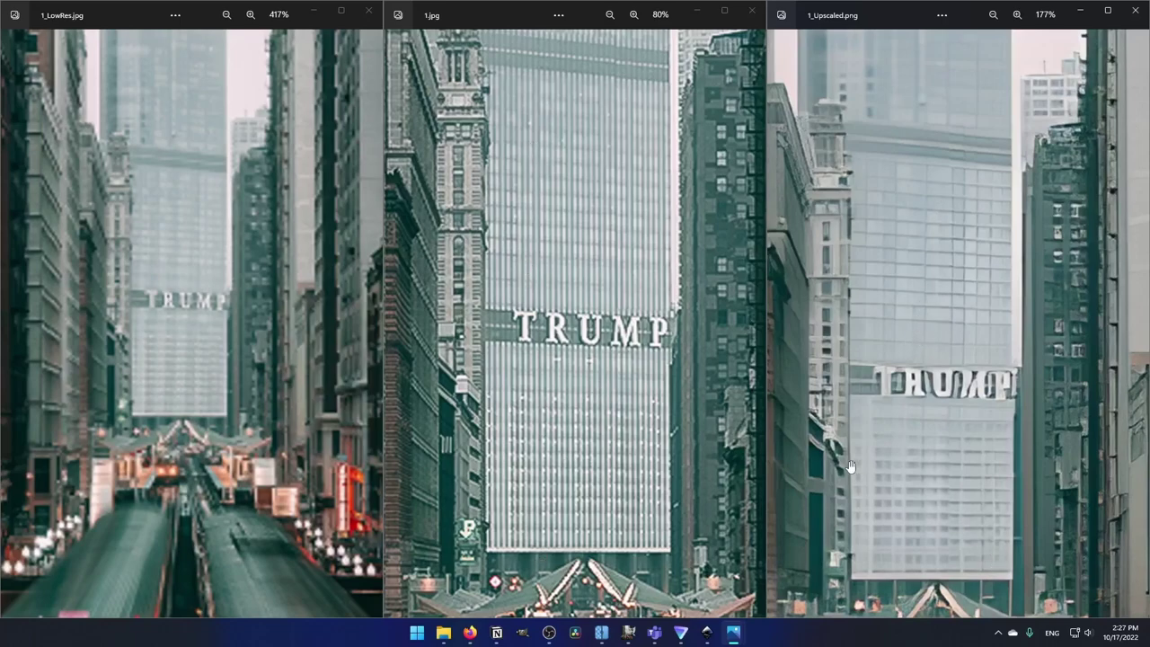
scroll(970, 359, "up", 5)
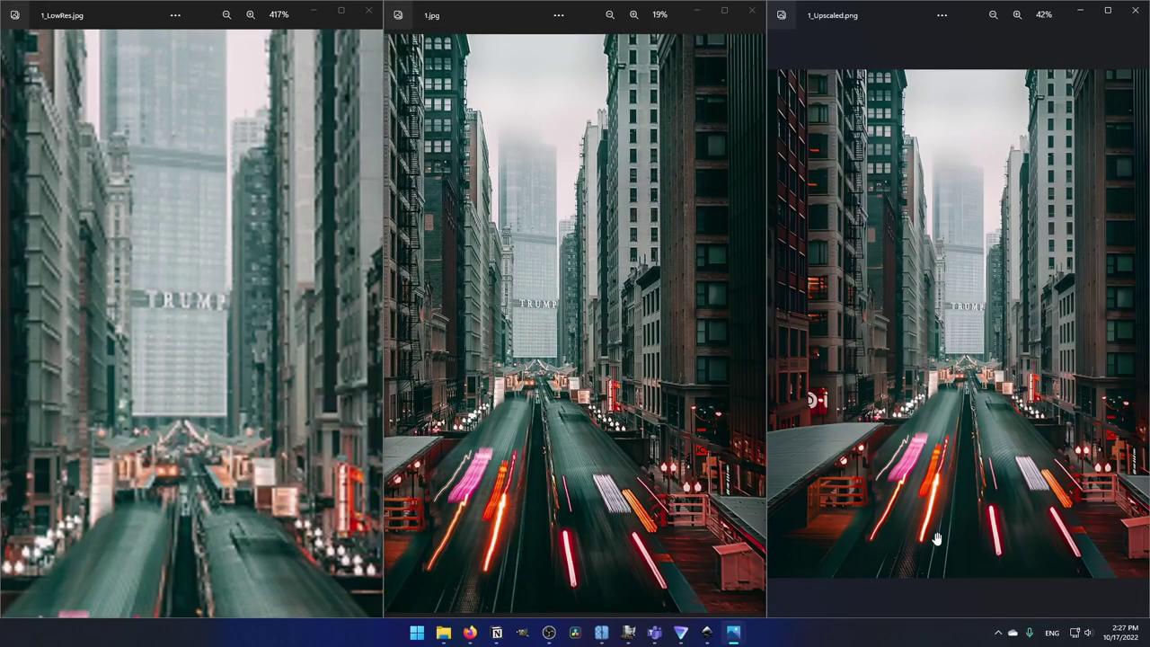
scroll(900, 562, "up", 2)
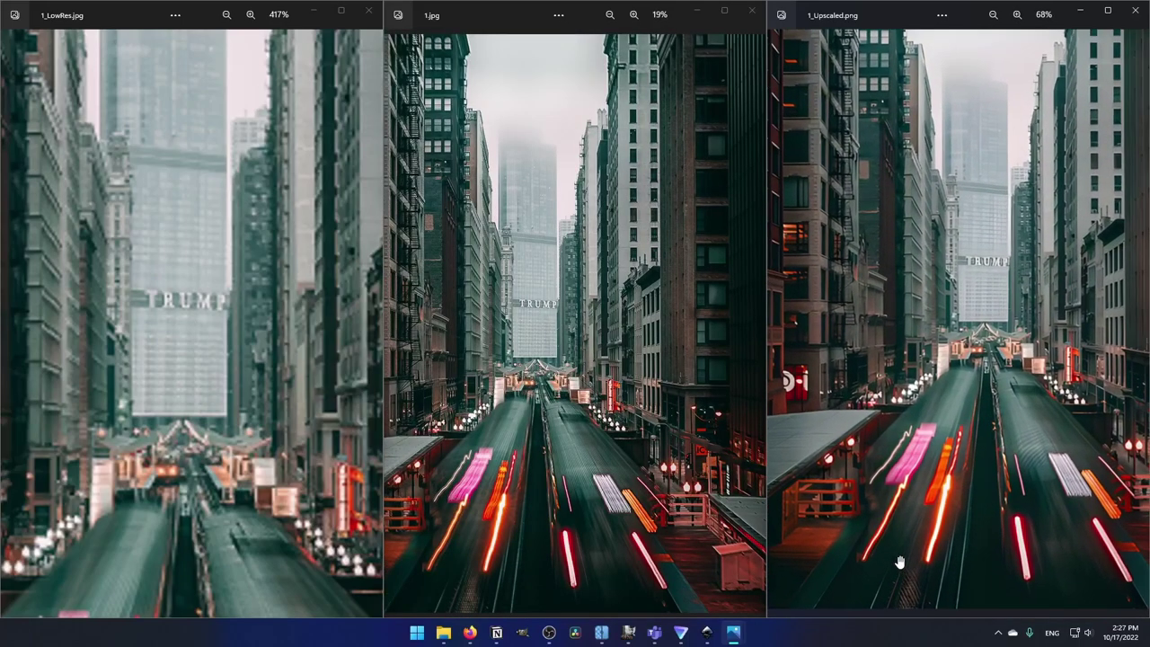
scroll(901, 563, "up", 3)
left_click_drag(900, 562, 937, 483)
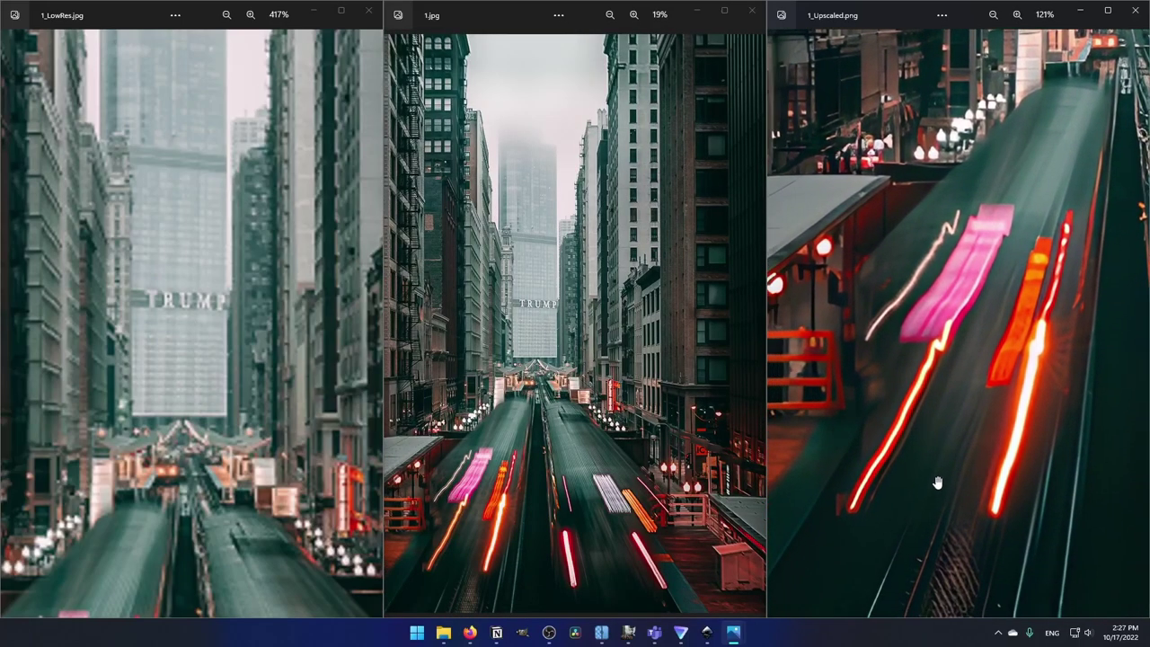
scroll(938, 483, "up", 1)
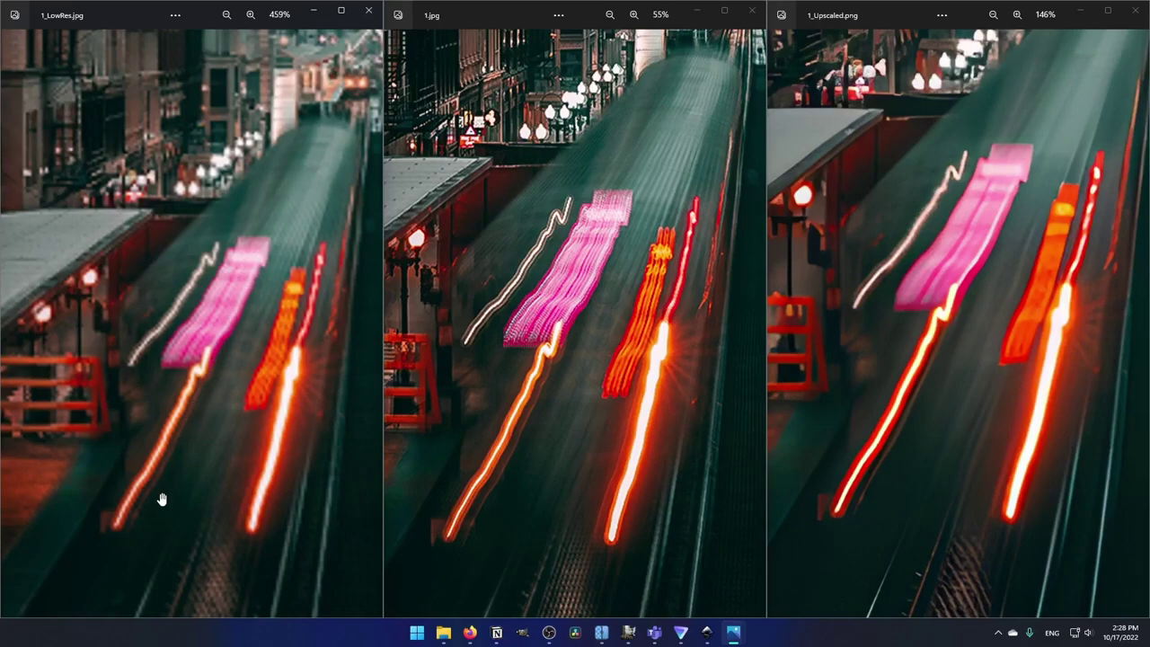
- Compare the platform fence and canopy in the original and upscaled views, then bring up the beach photo
left_click_drag(1059, 407, 1048, 380)
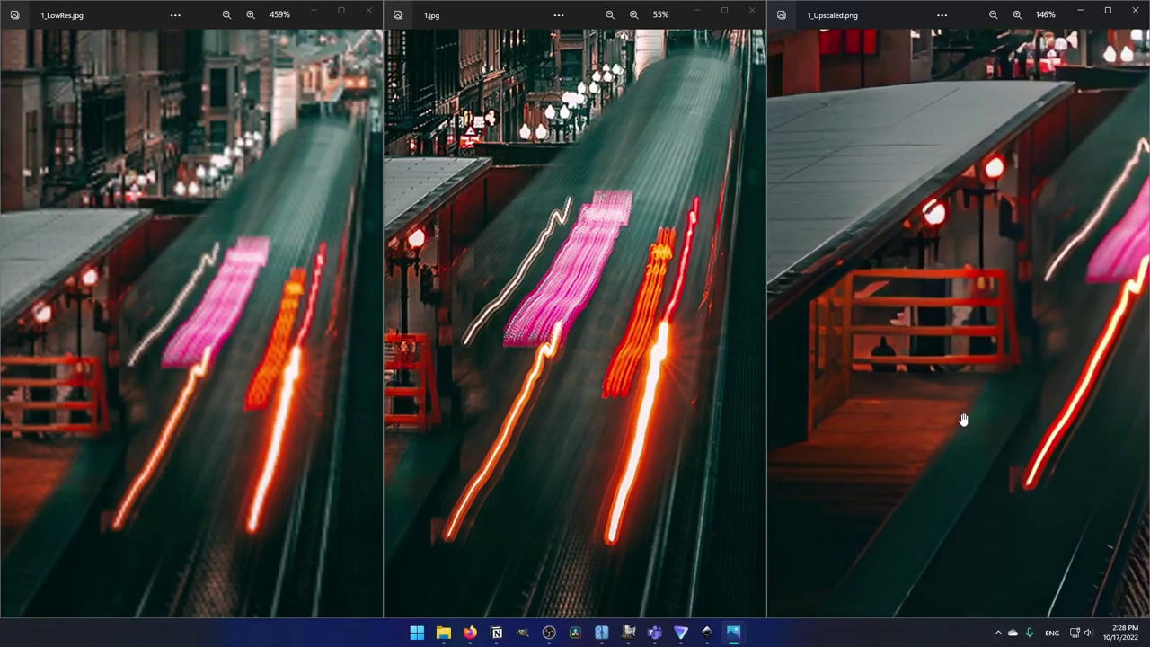
scroll(466, 401, "up", 2)
left_click_drag(467, 399, 643, 389)
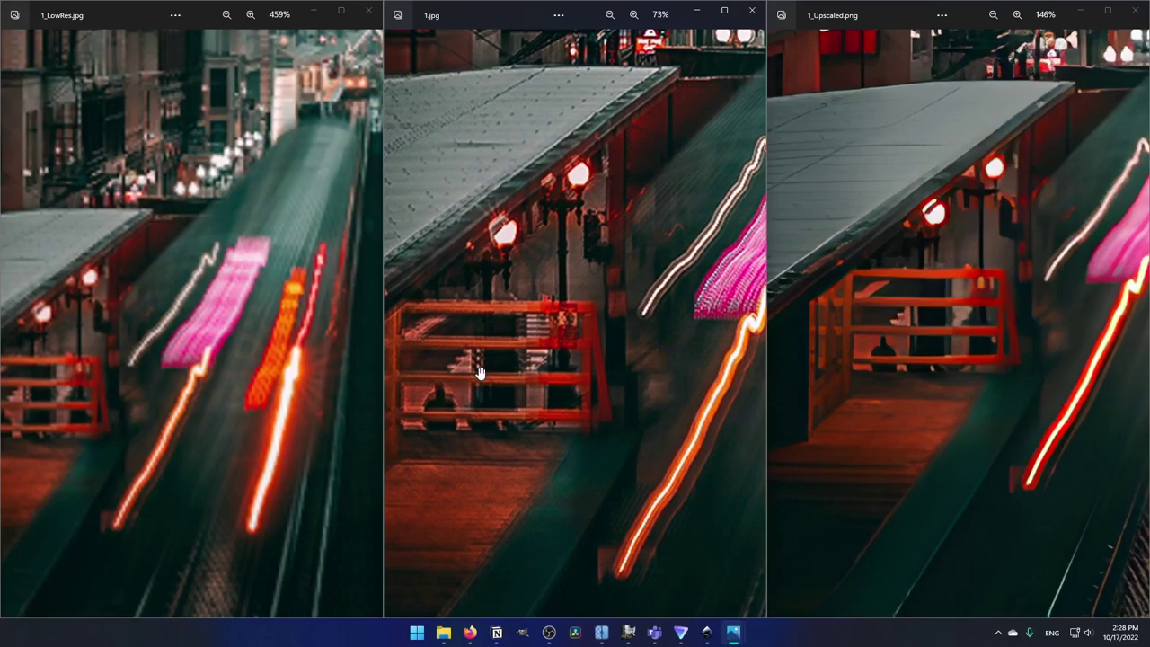
left_click_drag(481, 374, 702, 437)
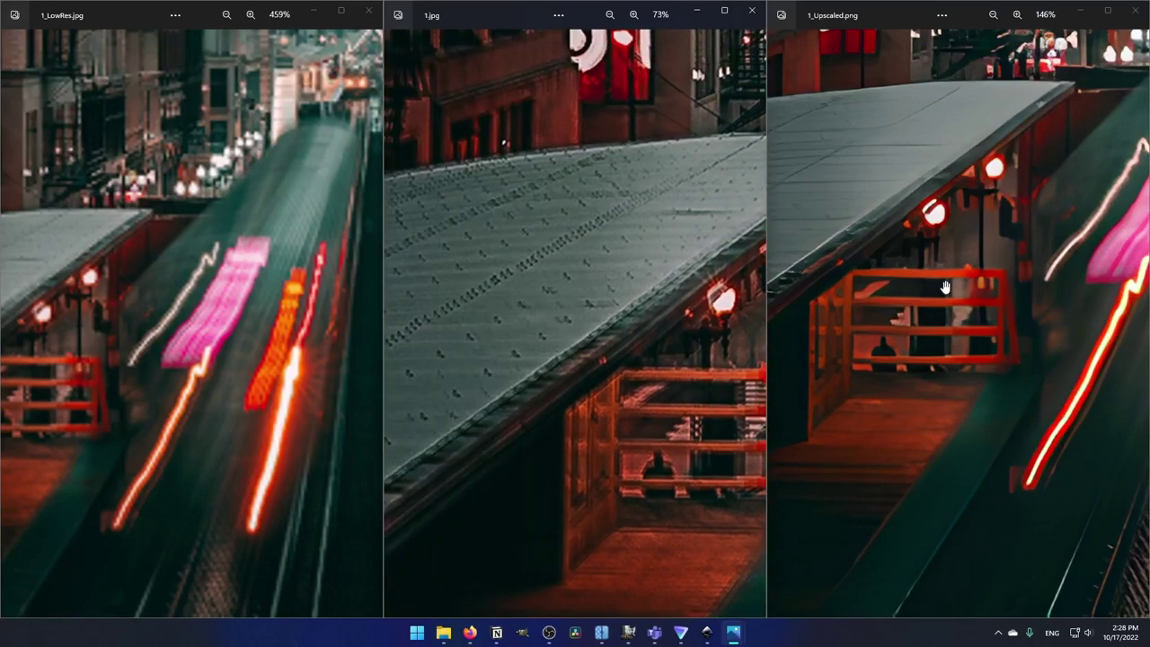
left_click_drag(945, 287, 1015, 285)
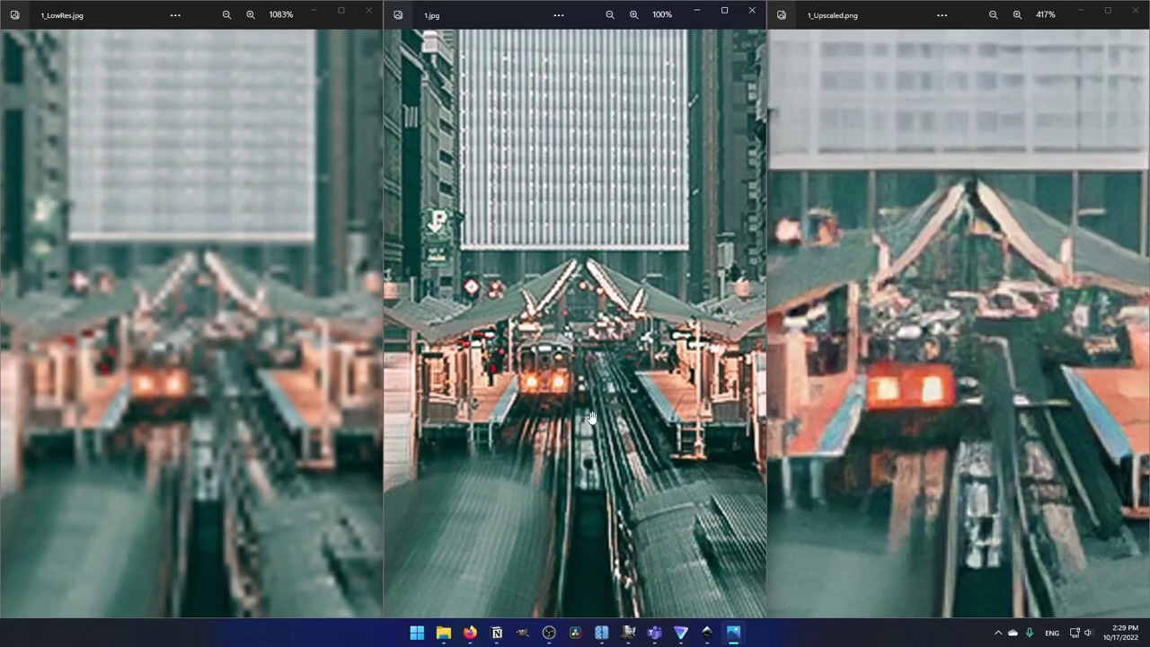
scroll(951, 399, "down", 3)
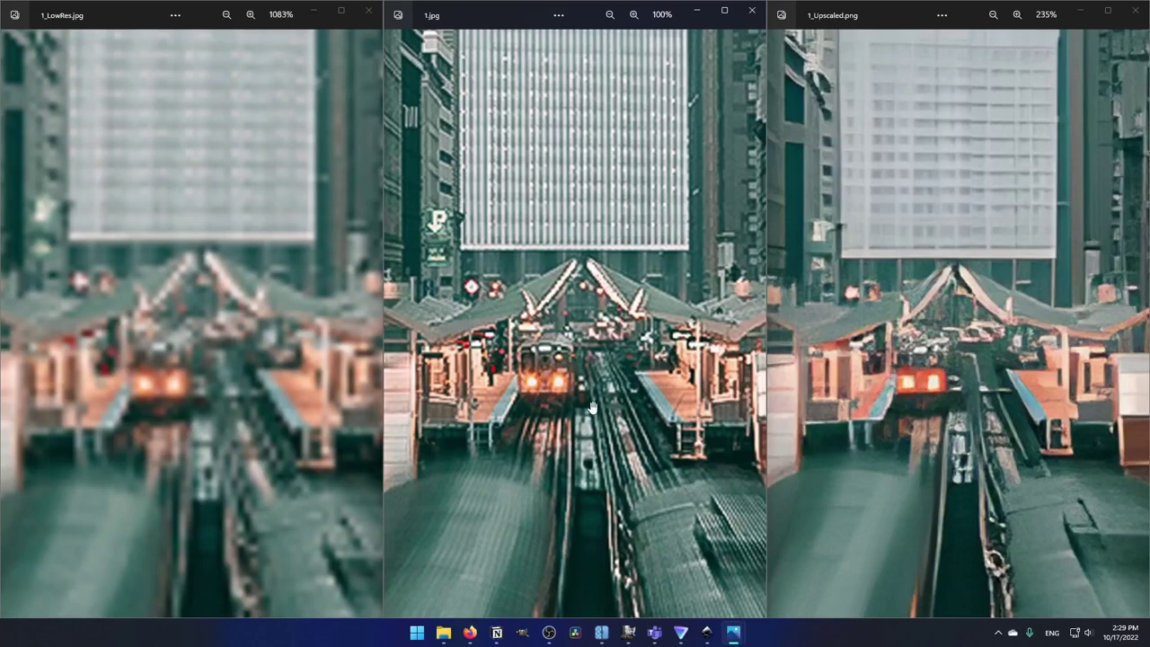
scroll(946, 400, "up", 2)
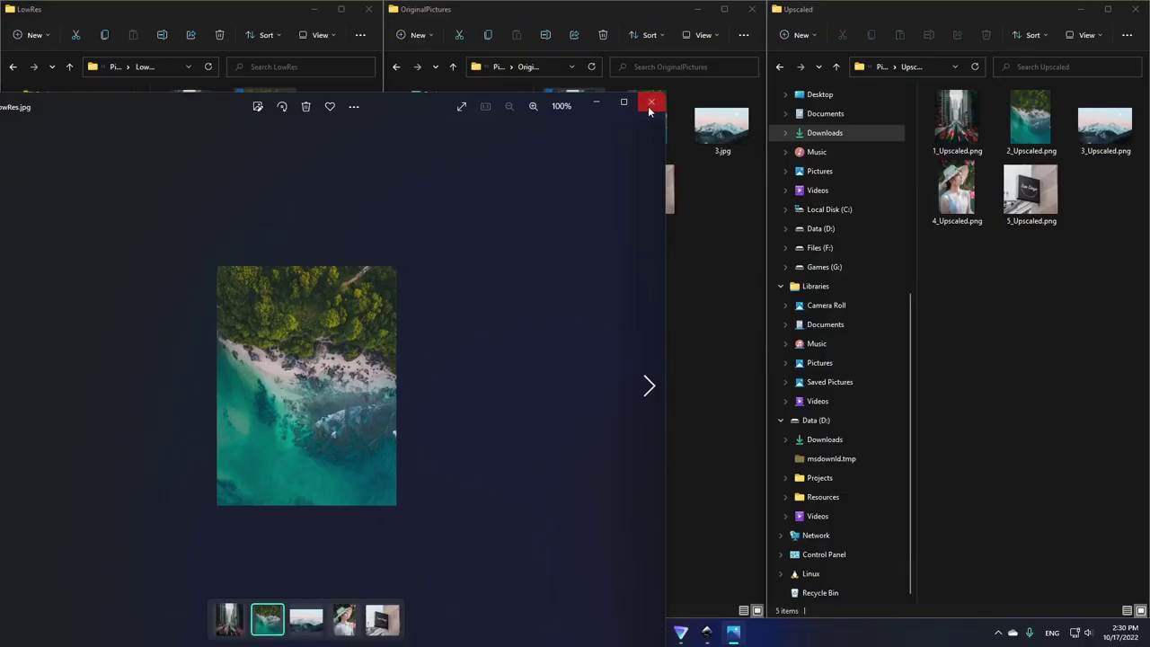
left_click(649, 105)
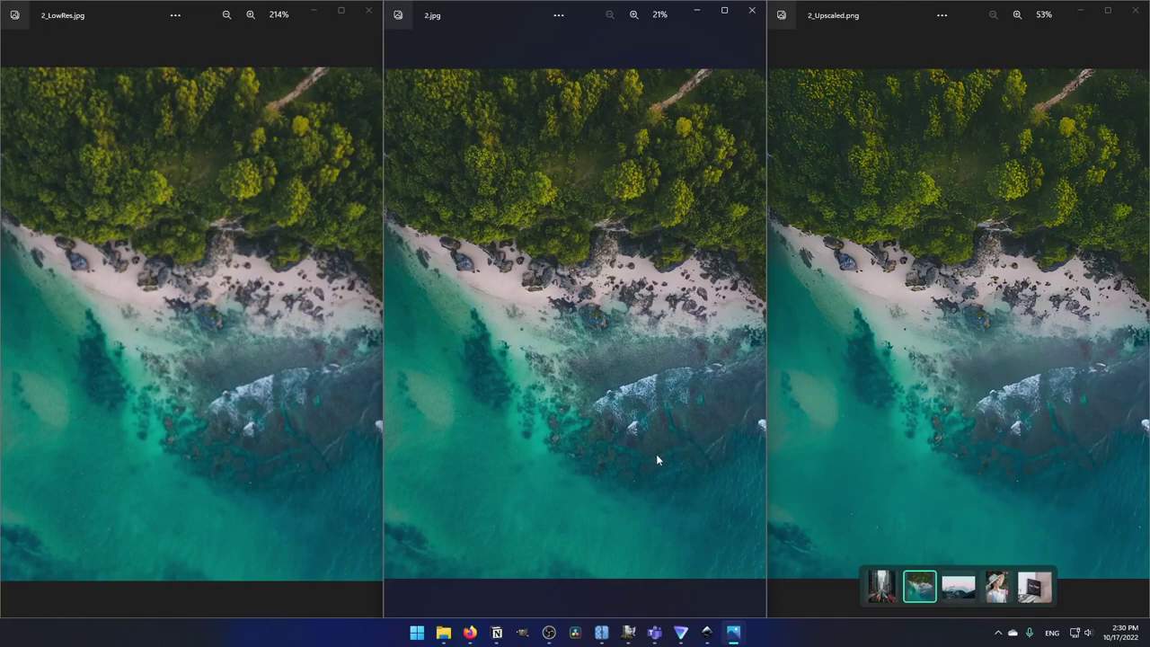
- Zoom the beach photo versions in and pan them onto the waves, rocky beach and sandy beach
scroll(655, 458, "up", 6)
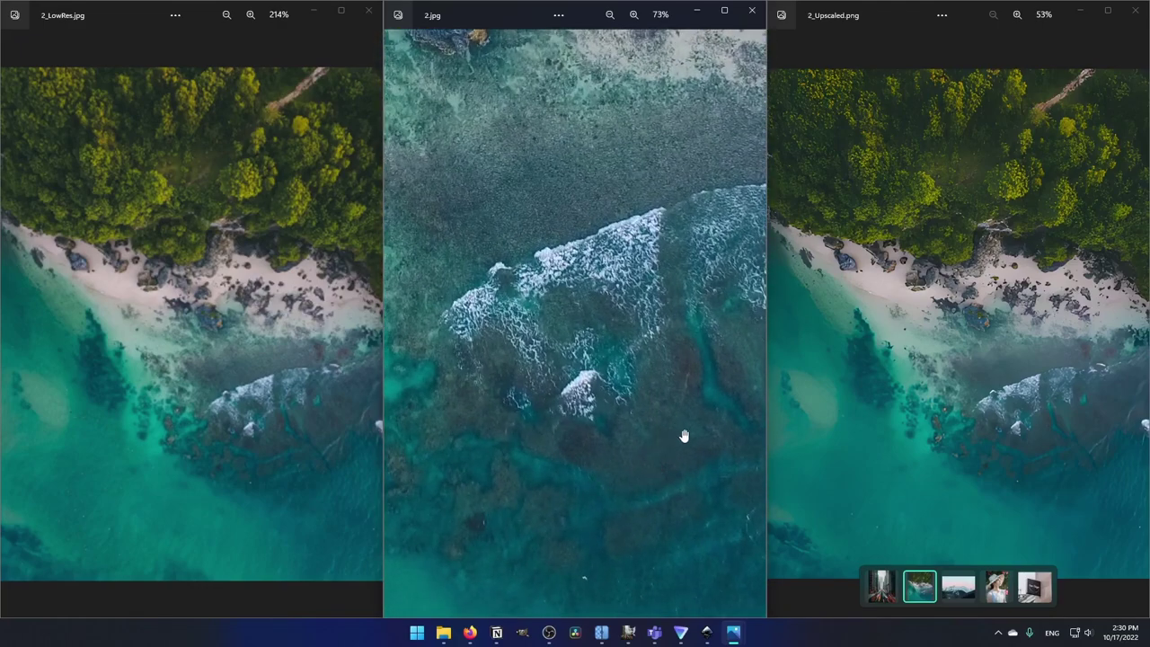
scroll(1006, 406, "up", 5)
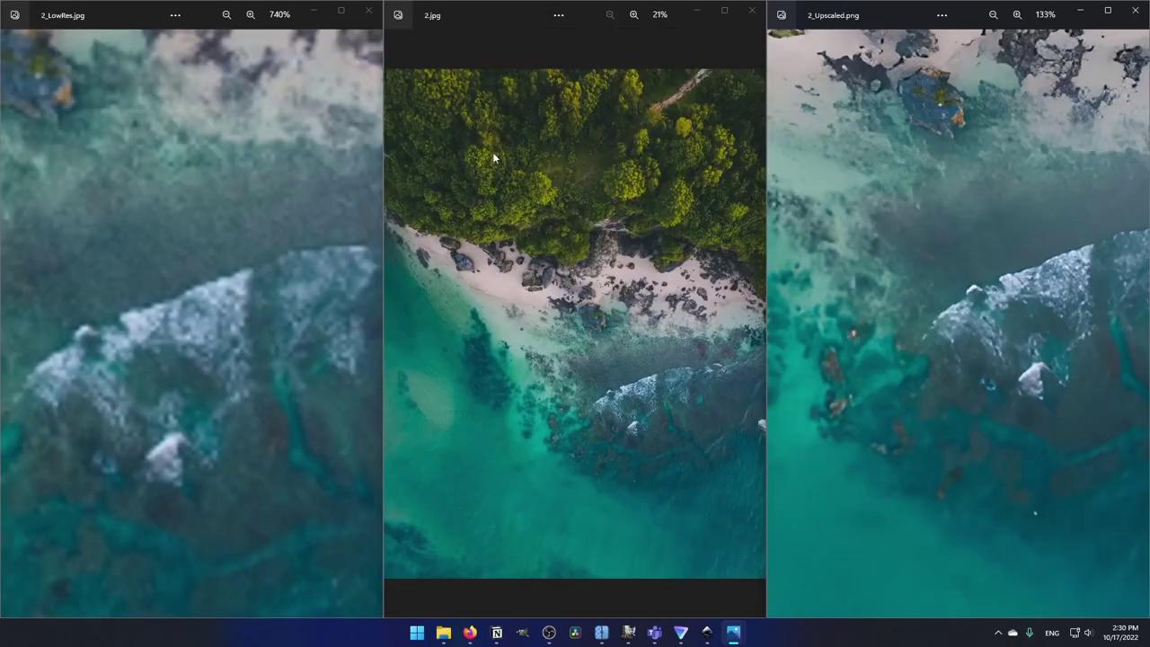
scroll(494, 159, "up", 5)
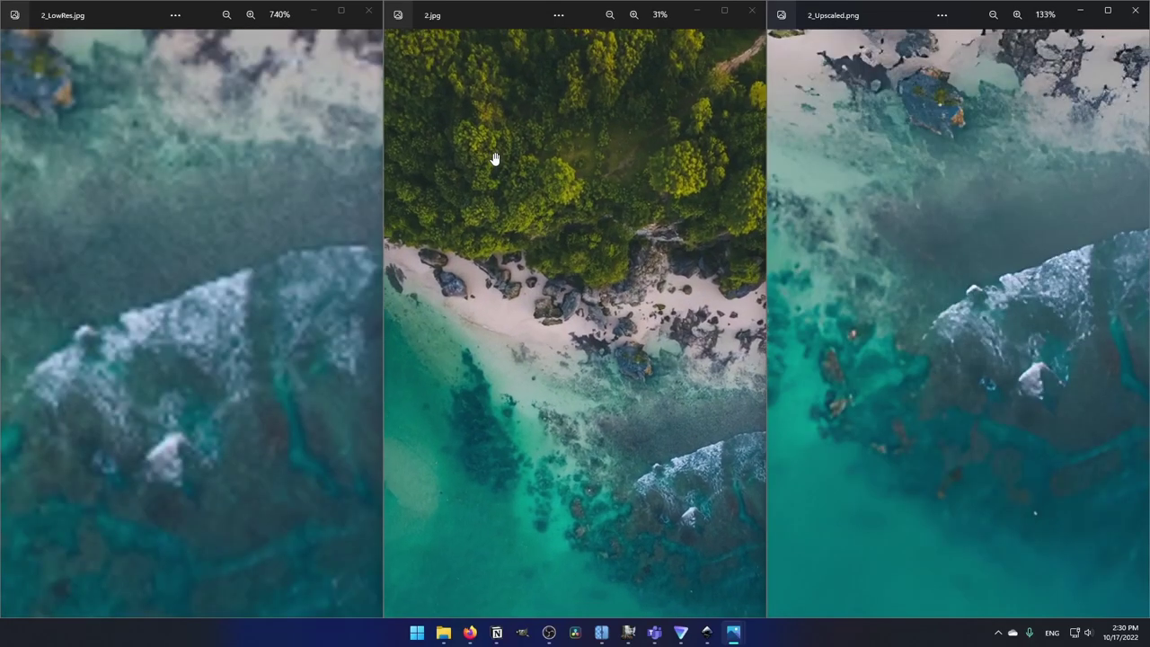
scroll(901, 141, "up", 1)
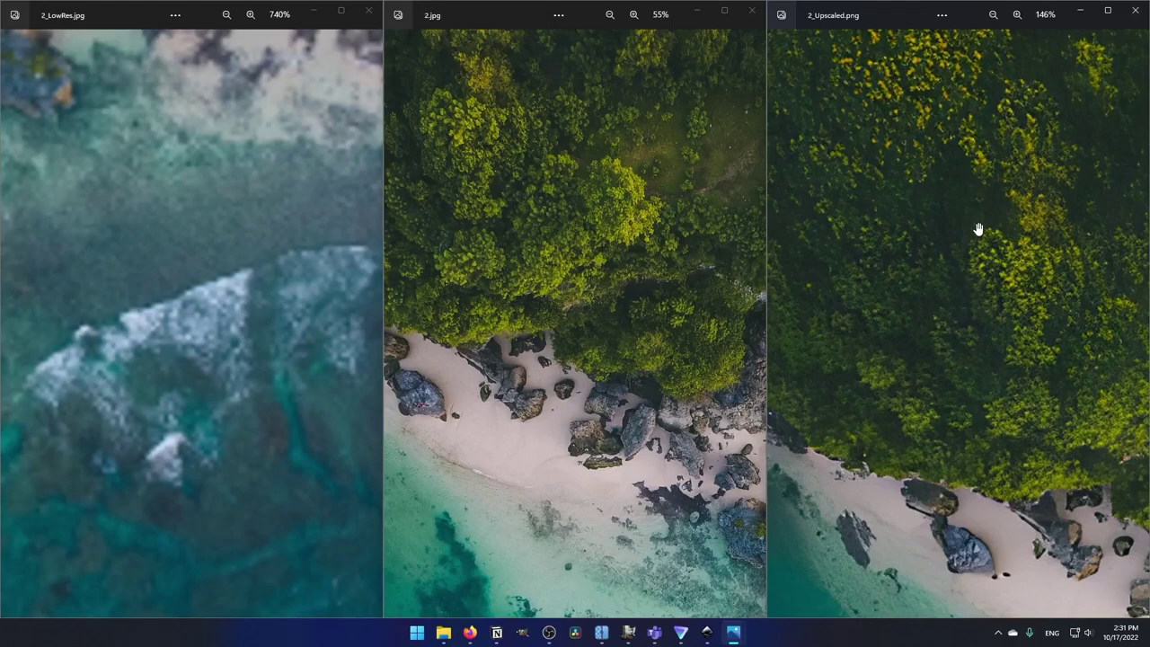
left_click_drag(894, 292, 898, 98)
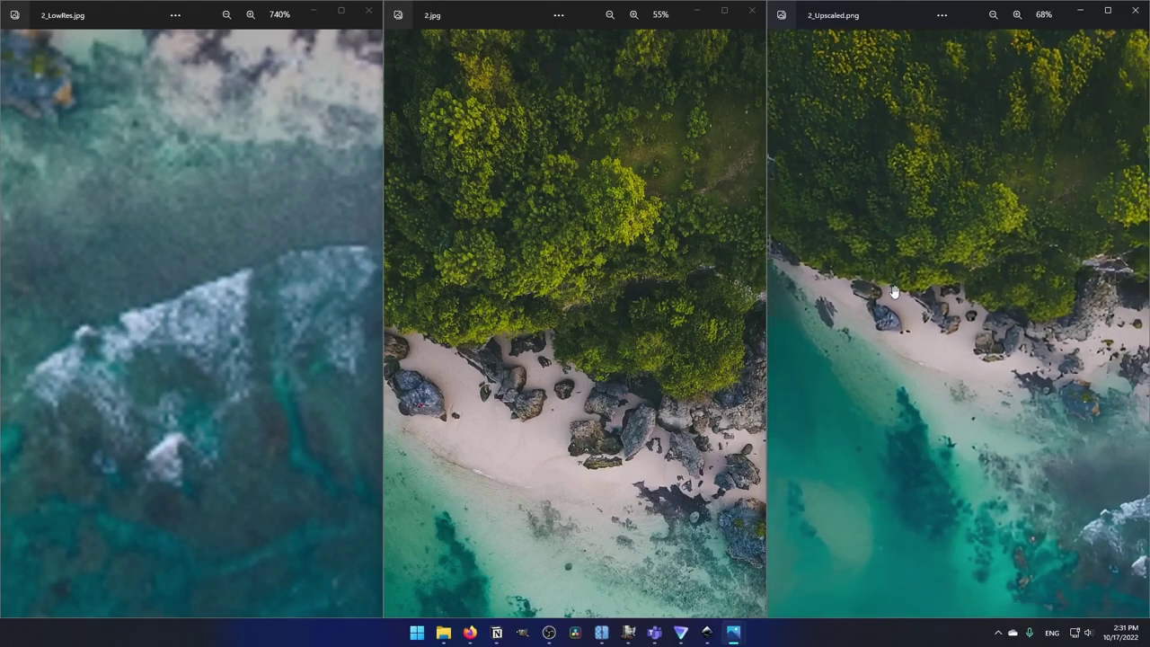
scroll(929, 505, "up", 3)
scroll(480, 437, "up", 6)
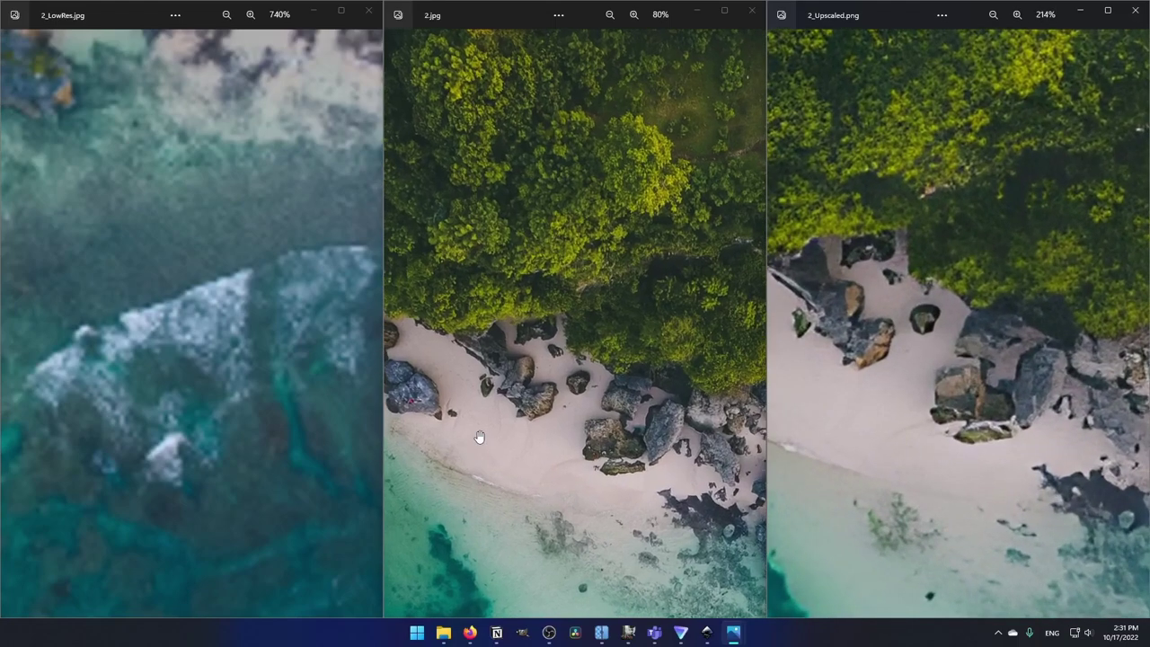
left_click_drag(639, 434, 619, 418)
scroll(862, 341, "up", 2)
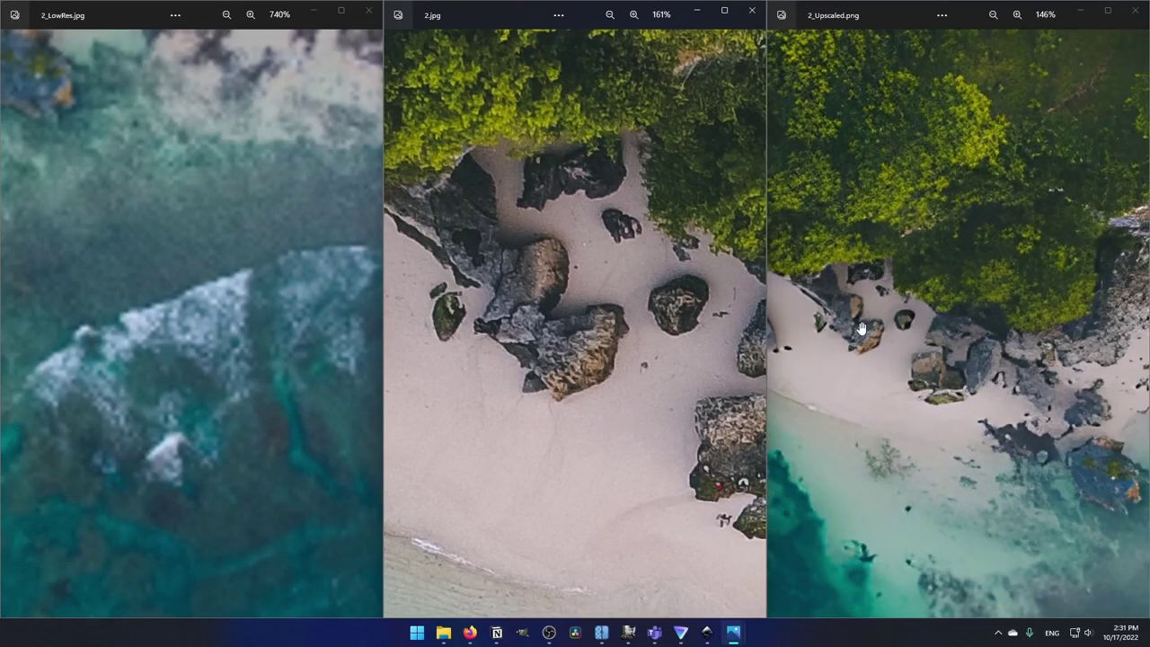
left_click_drag(867, 361, 977, 339)
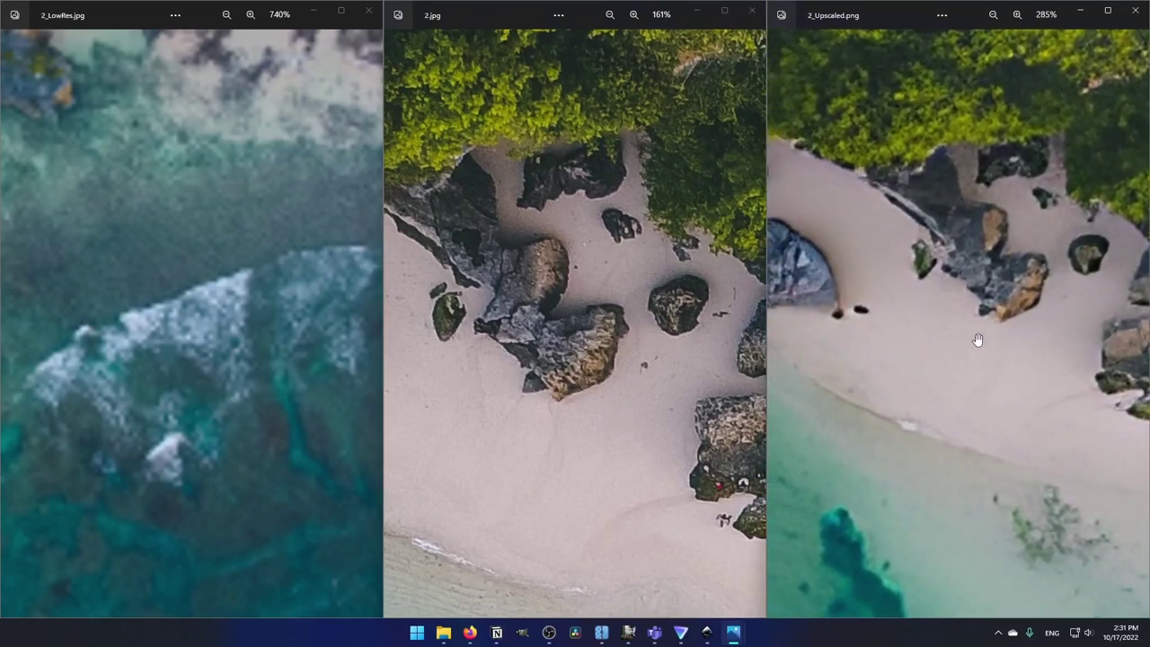
scroll(213, 317, "up", 1)
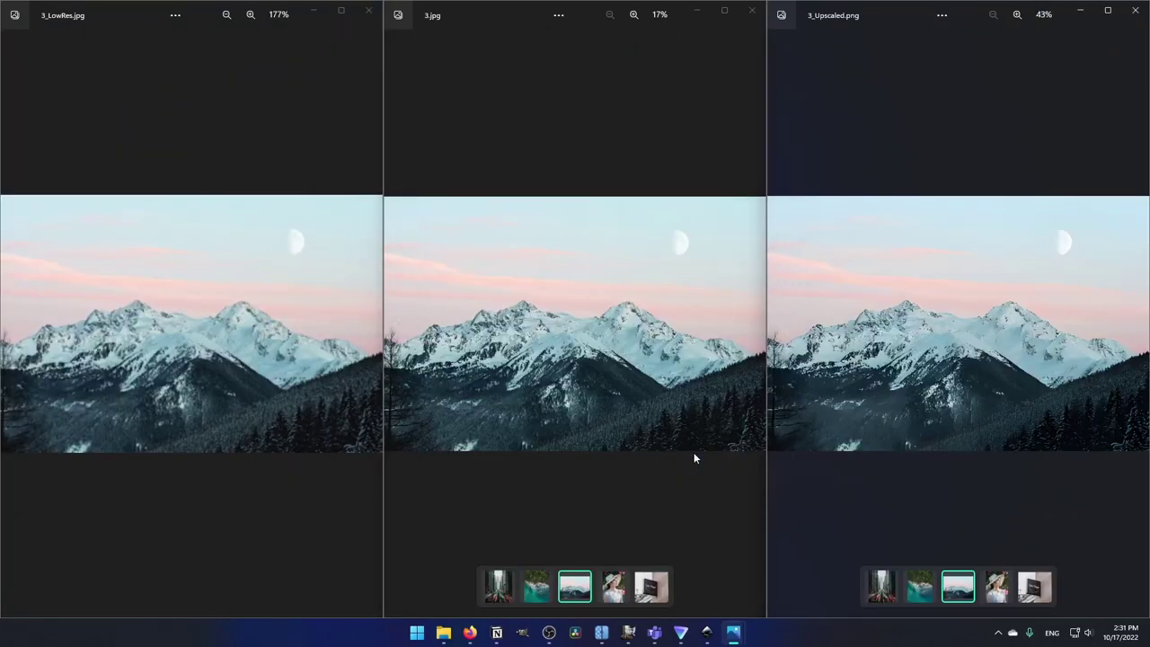
- Zoom the mountain photo's three versions on the moon and slopes, then advance to the portrait
scroll(567, 449, "up", 5)
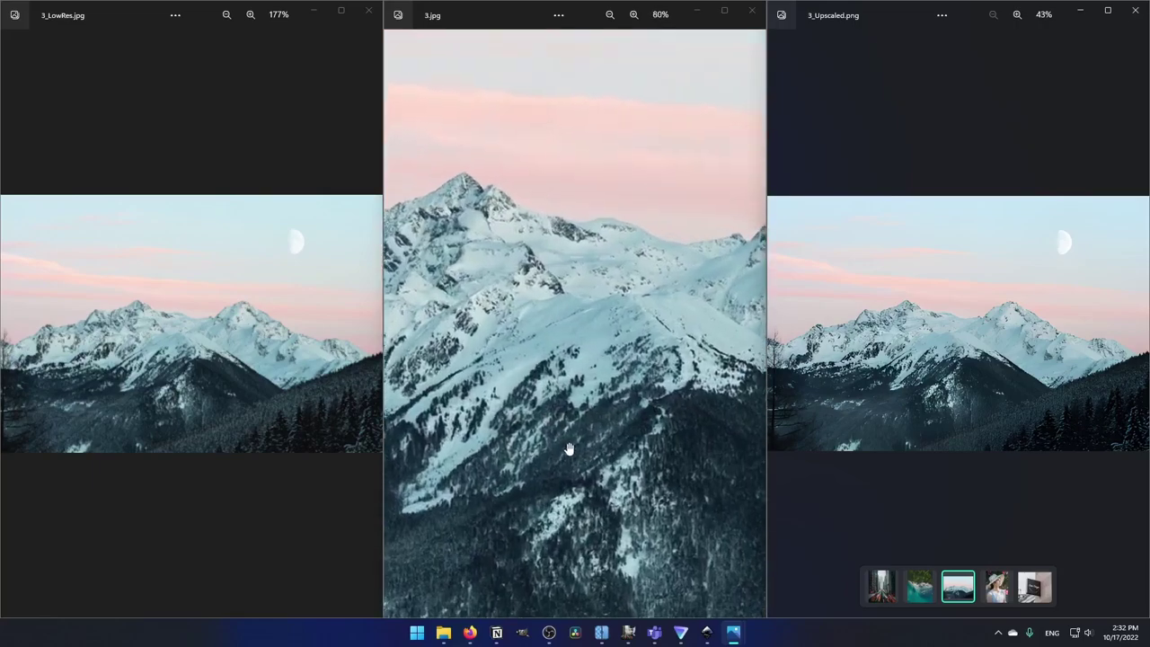
scroll(568, 449, "up", 4)
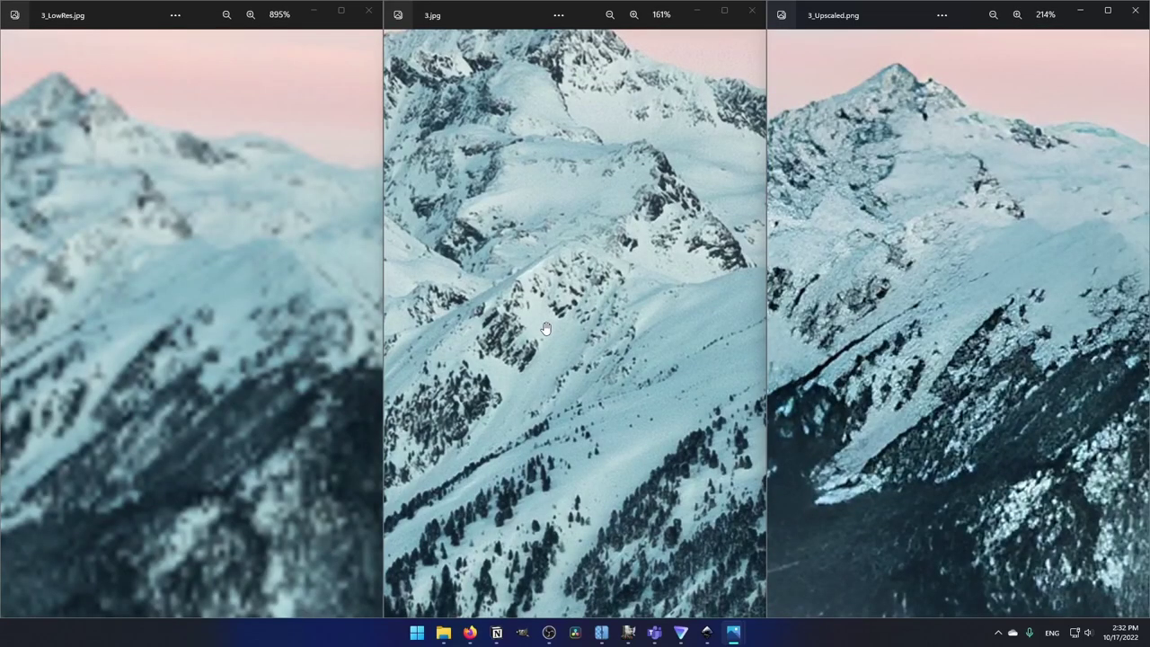
scroll(546, 329, "down", 3)
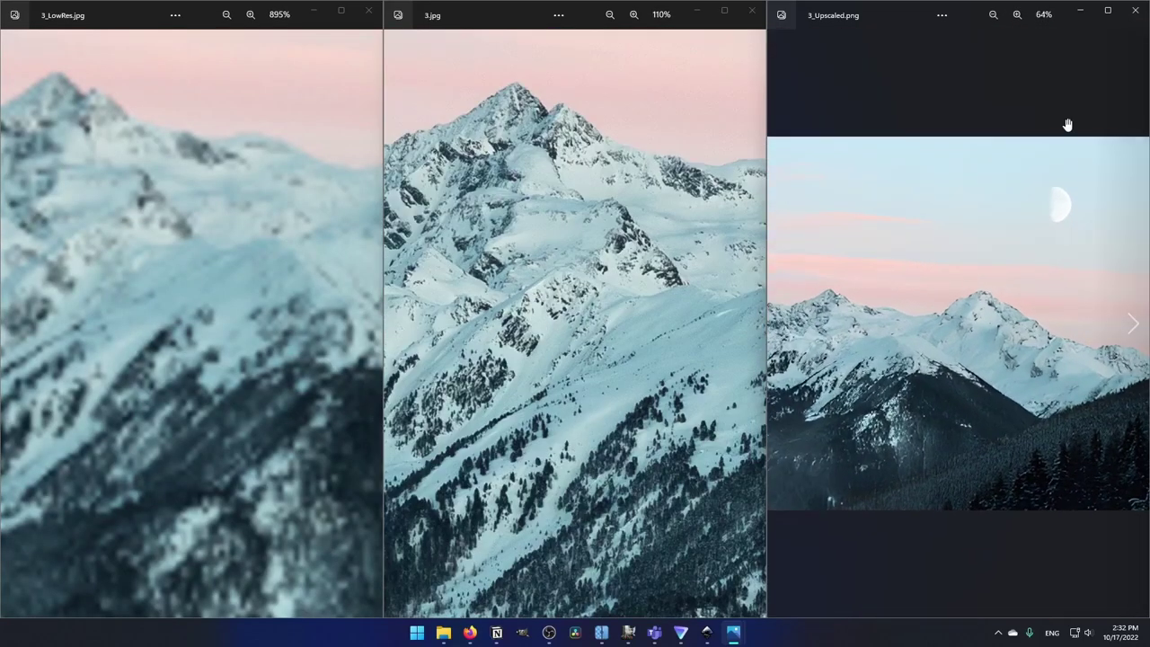
scroll(1063, 208, "up", 6)
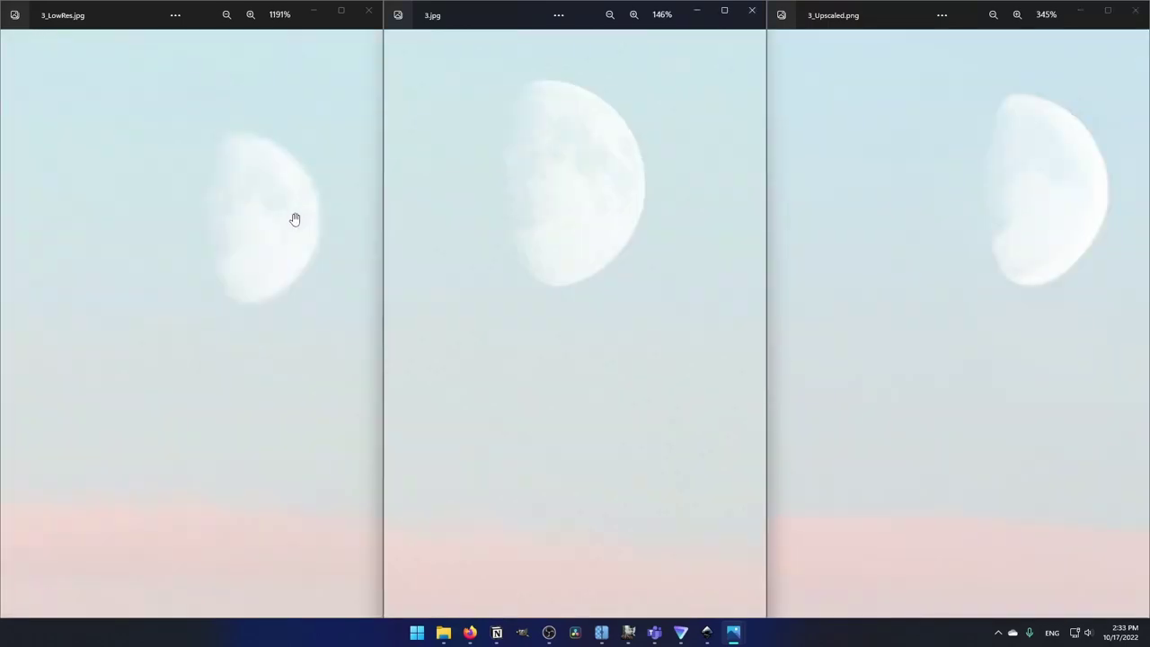
scroll(293, 220, "down", 10)
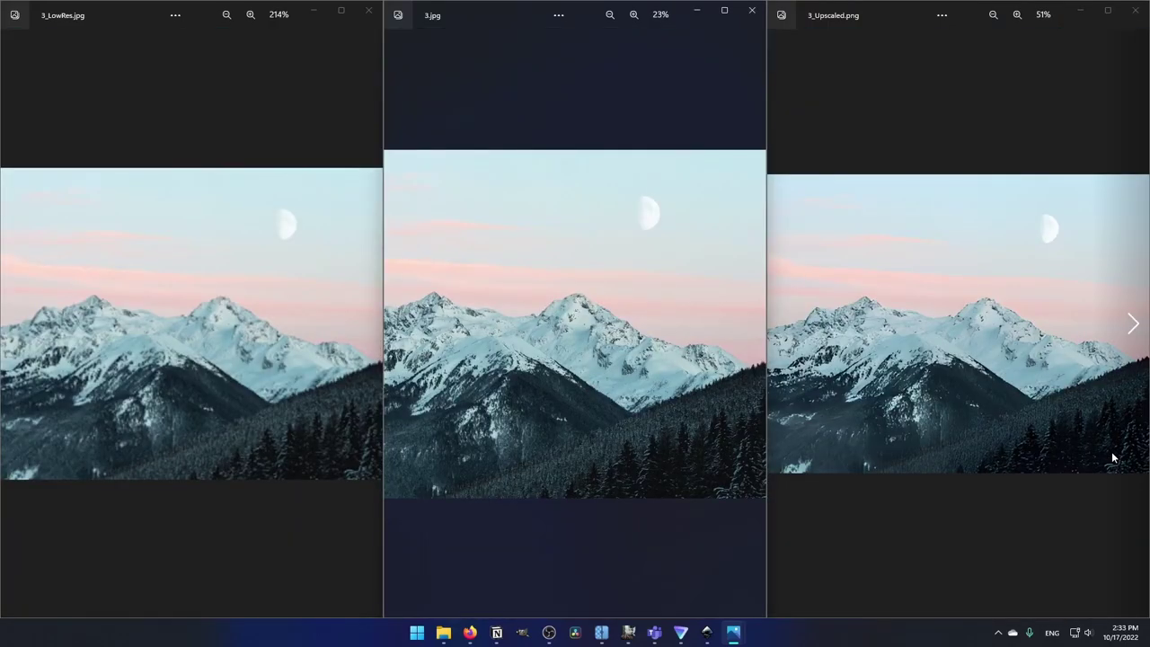
scroll(988, 436, "up", 4)
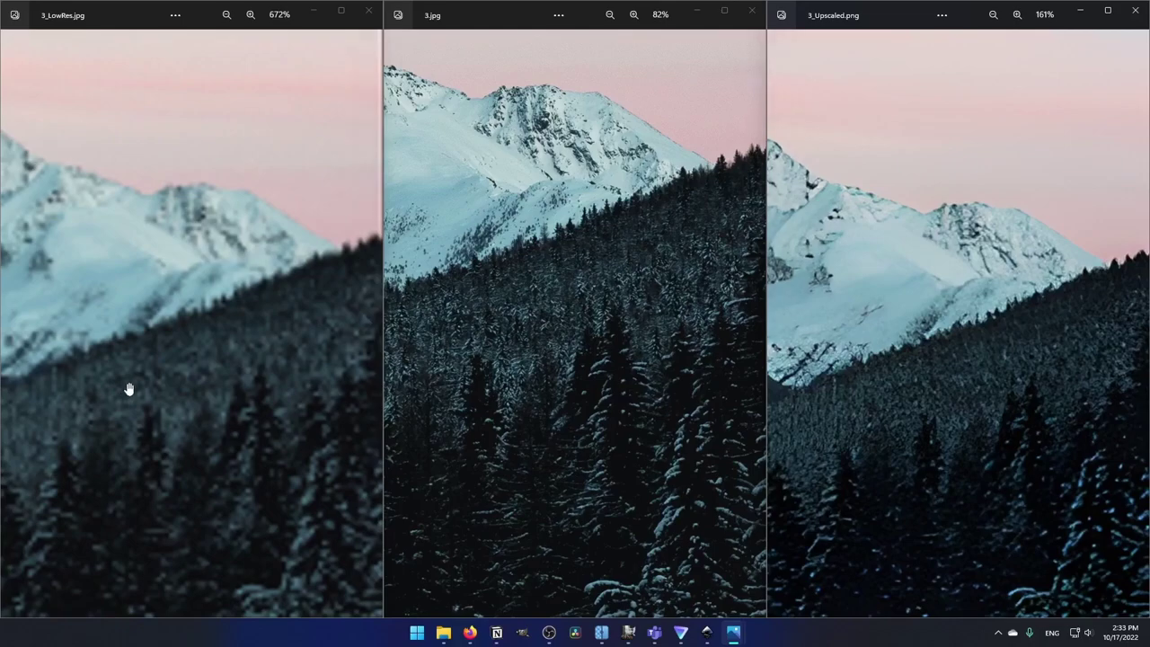
key("Right")
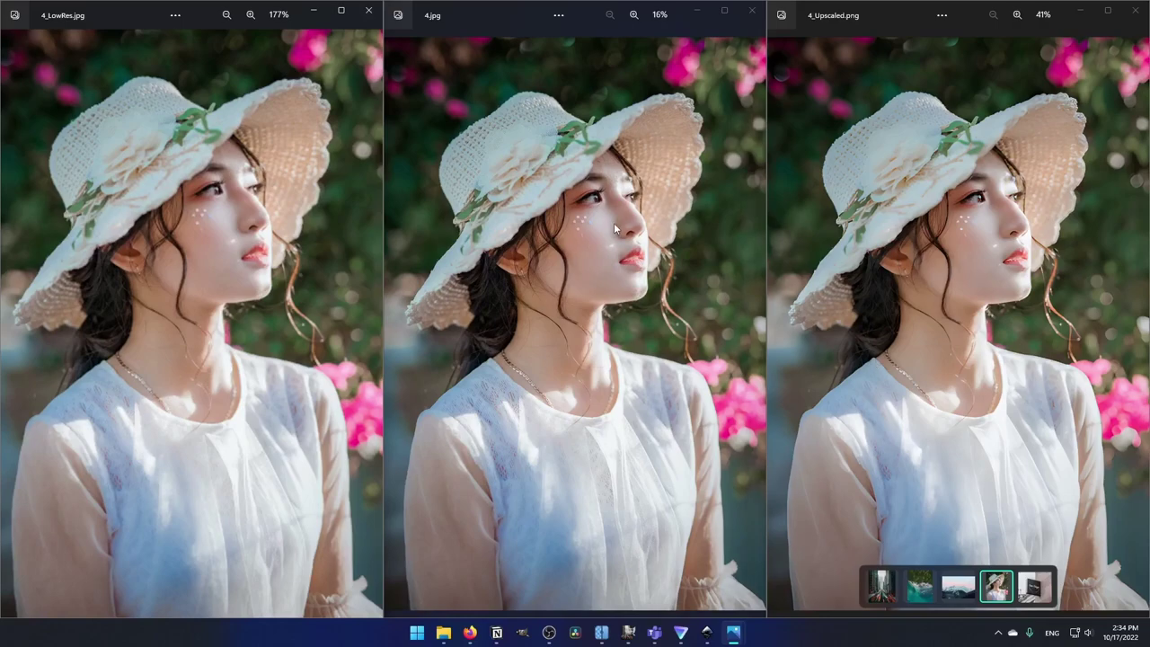
- Zoom and pan the three portrait versions across the face, ear and necklace
scroll(633, 208, "up", 5)
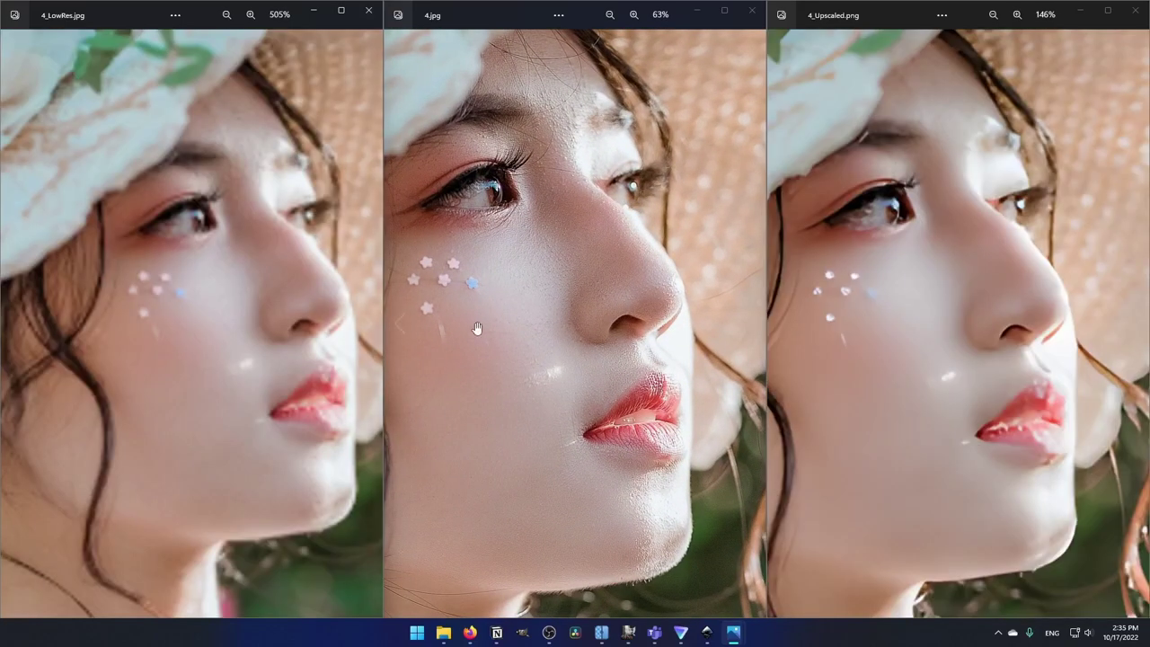
scroll(526, 269, "up", 2)
scroll(553, 249, "down", 4)
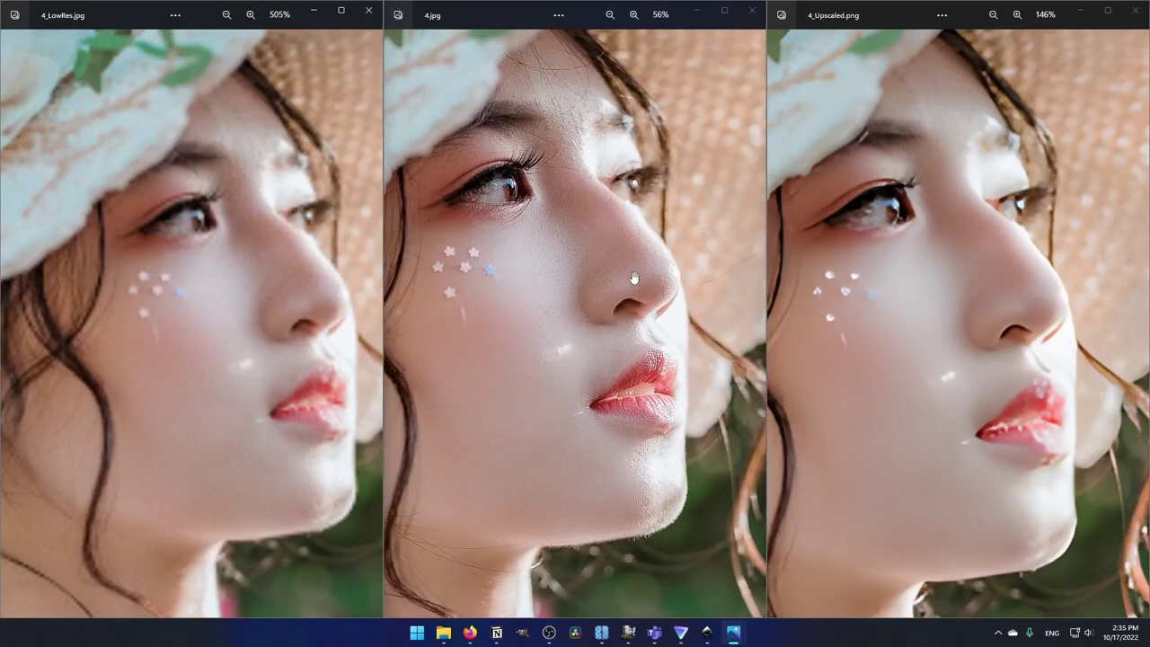
left_click_drag(634, 278, 629, 306)
scroll(919, 506, "down", 3)
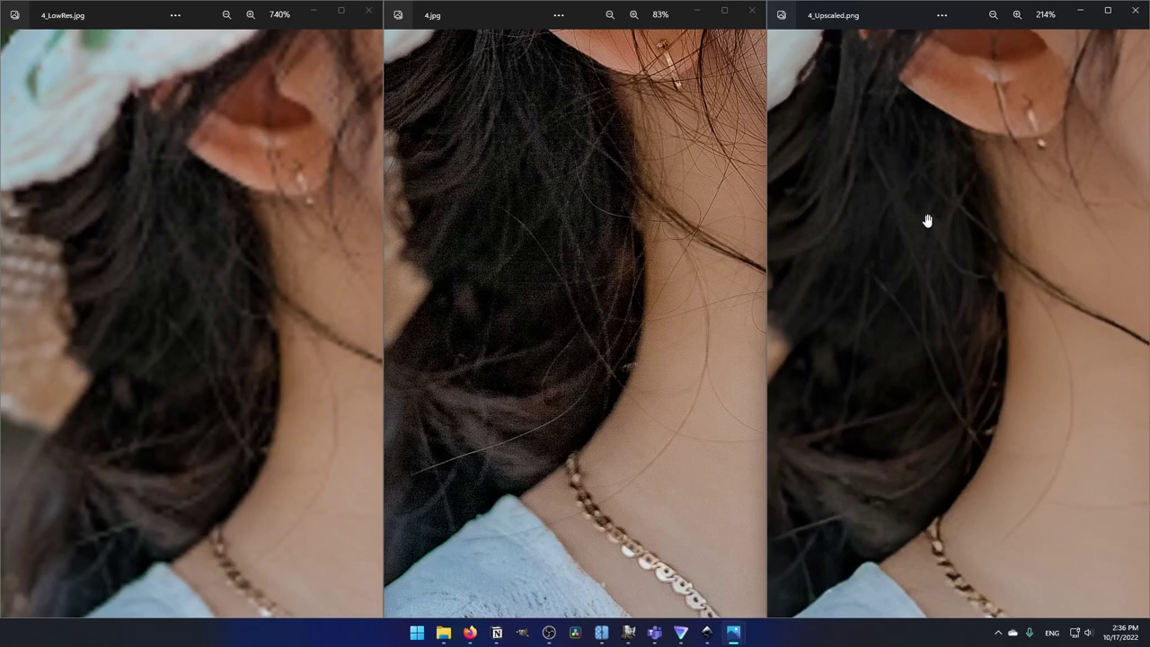
scroll(922, 203, "down", 1)
scroll(921, 207, "down", 2)
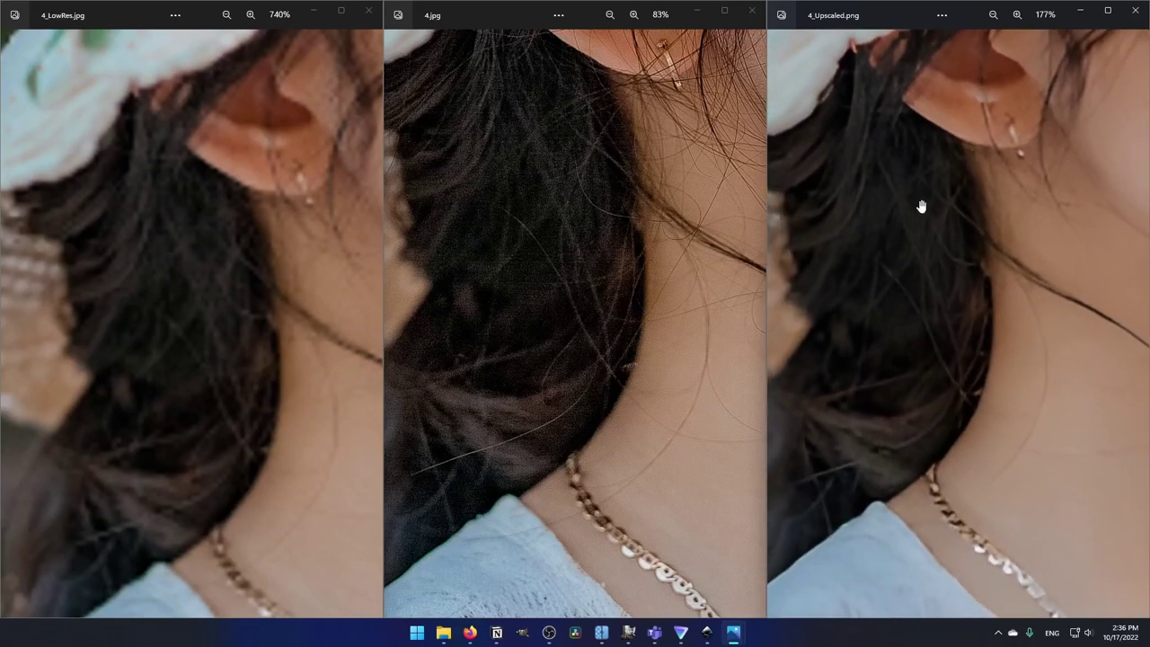
scroll(921, 207, "up", 3)
scroll(919, 205, "up", 2)
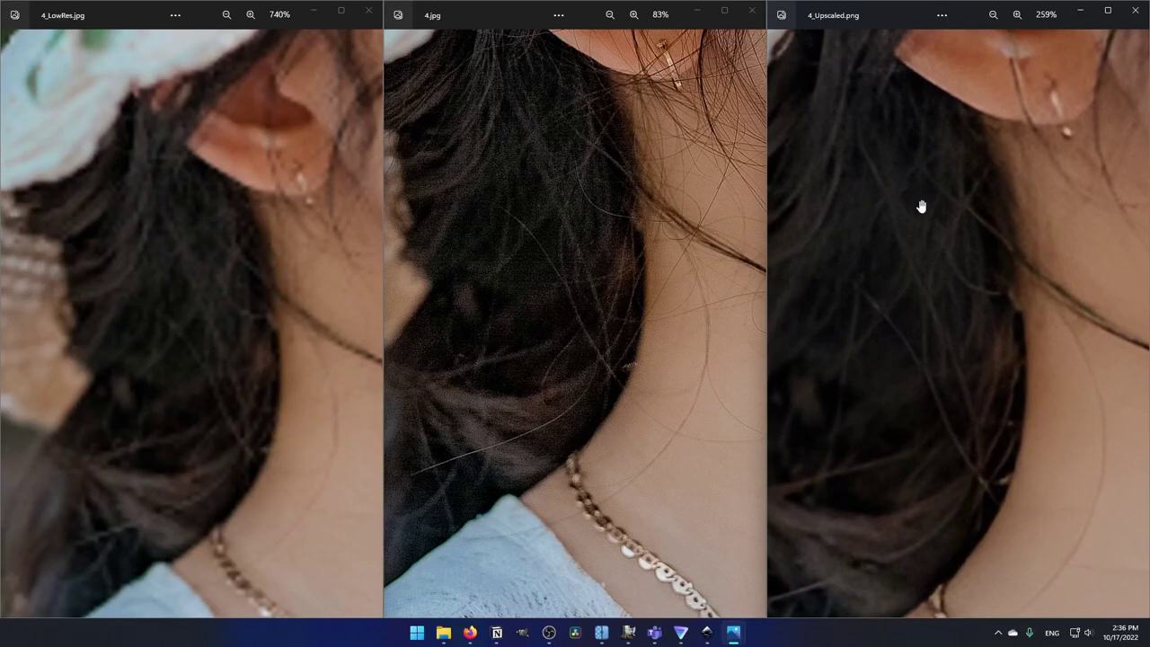
scroll(612, 225, "up", 1)
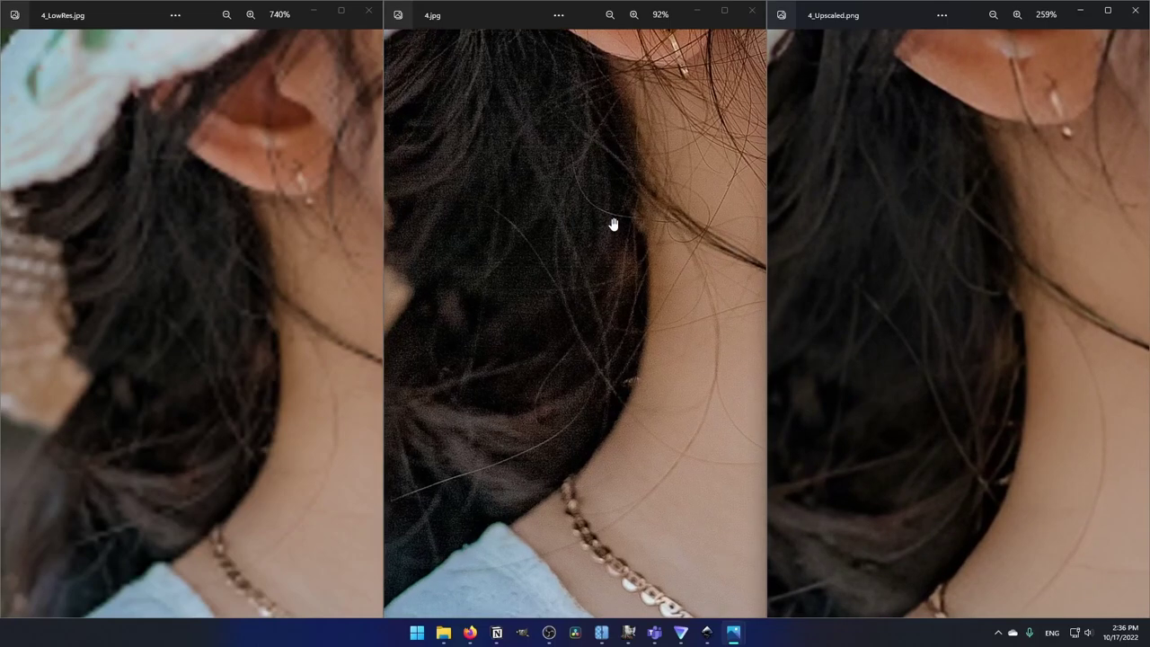
scroll(938, 182, "down", 5)
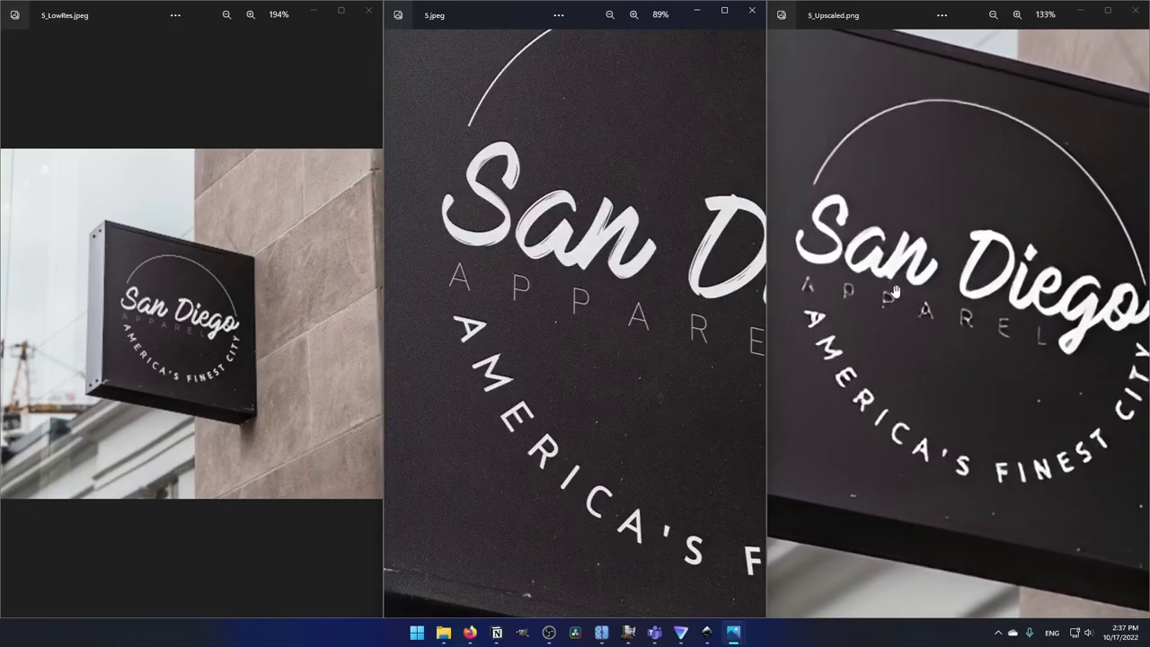
- Zoom and pan the upscaled and low-res sign views to compare the San Diego lettering
scroll(939, 338, "up", 3)
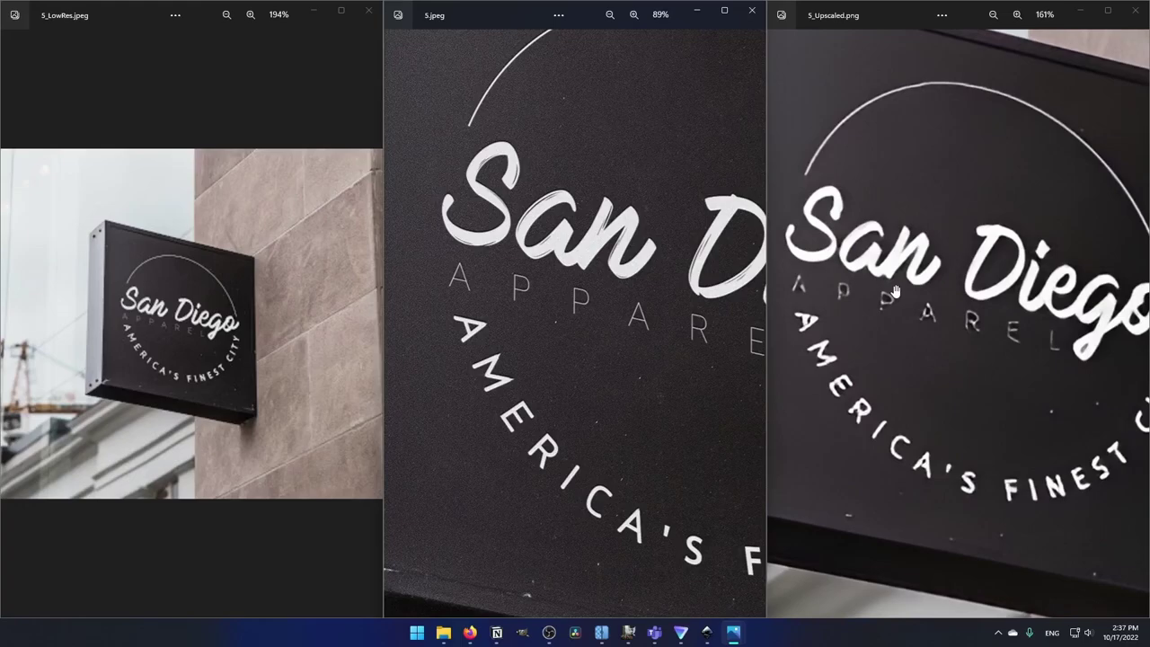
left_click_drag(939, 338, 958, 365)
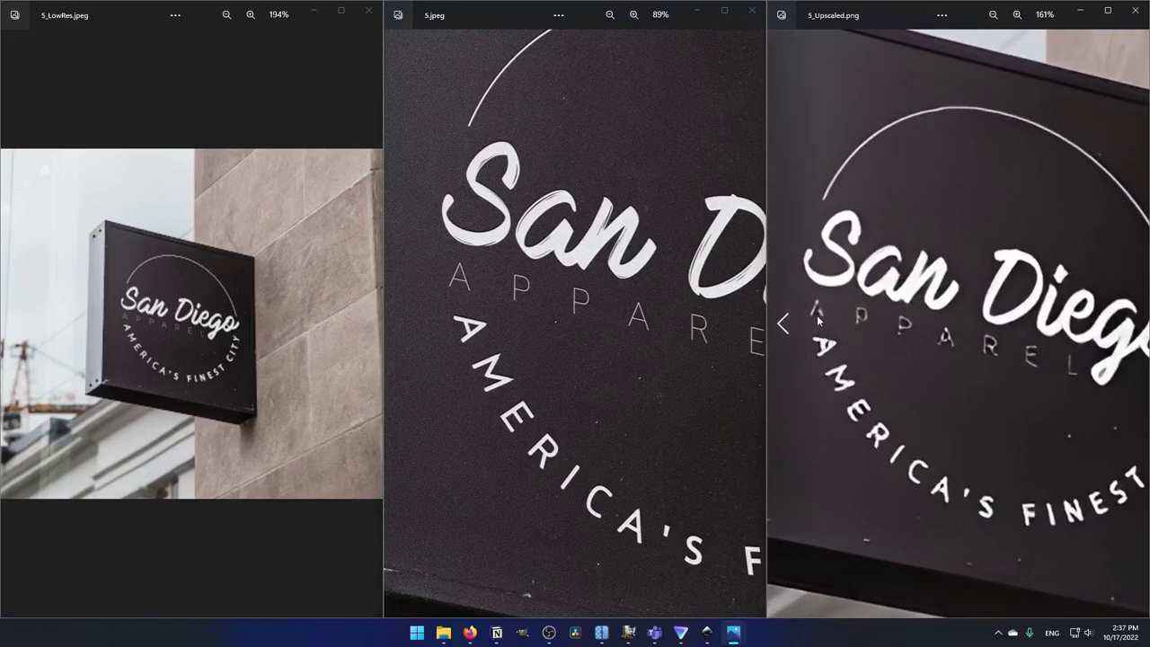
left_click_drag(1008, 375, 950, 377)
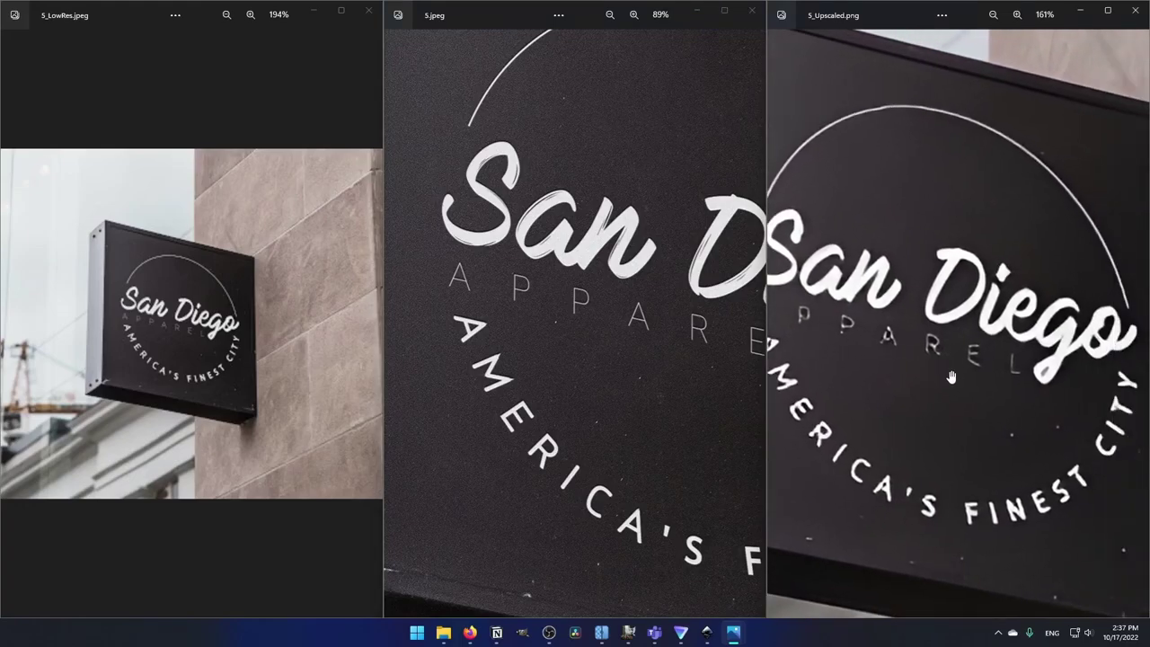
scroll(590, 234, "up", 4)
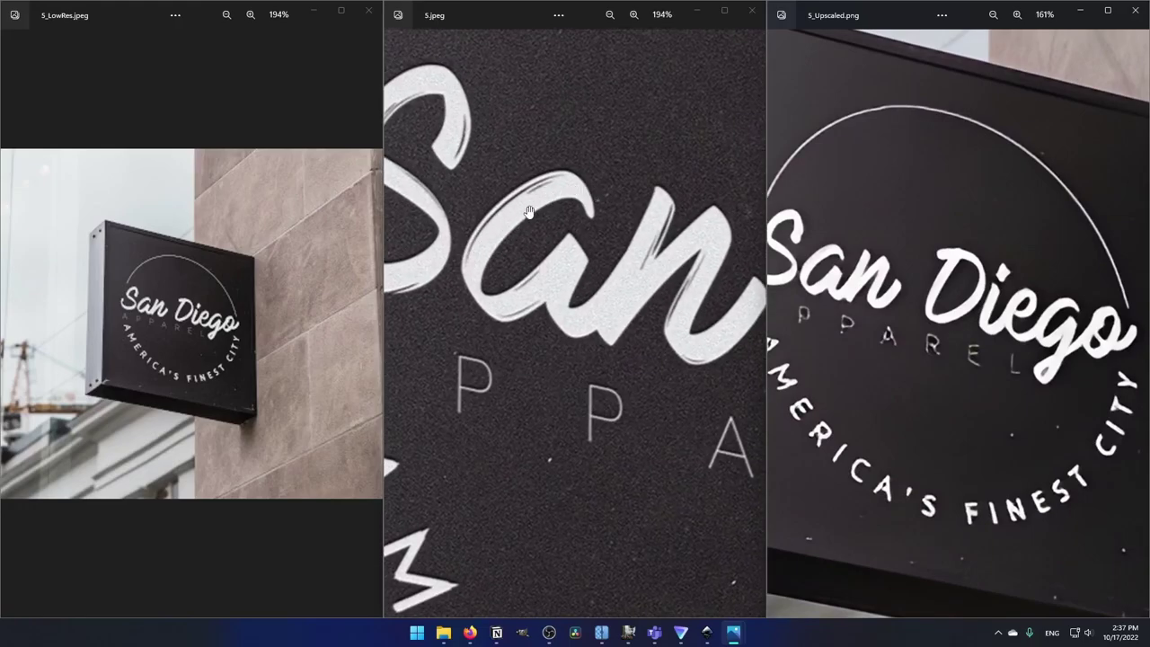
scroll(531, 196, "down", 3)
scroll(193, 339, "up", 8)
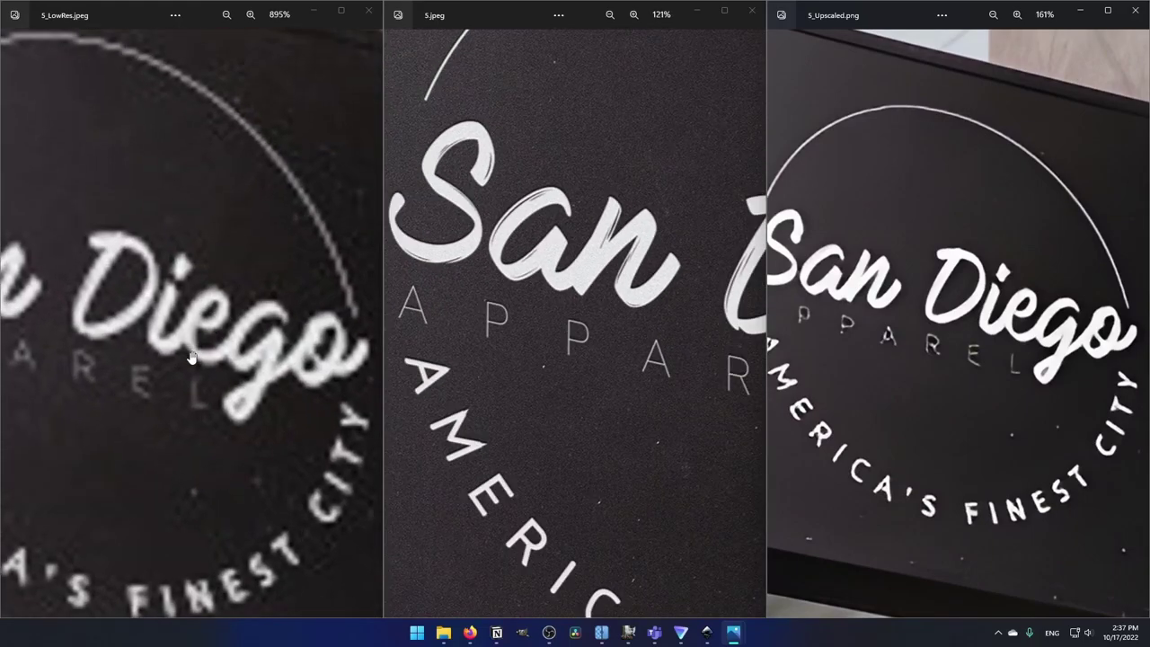
left_click_drag(194, 339, 167, 327)
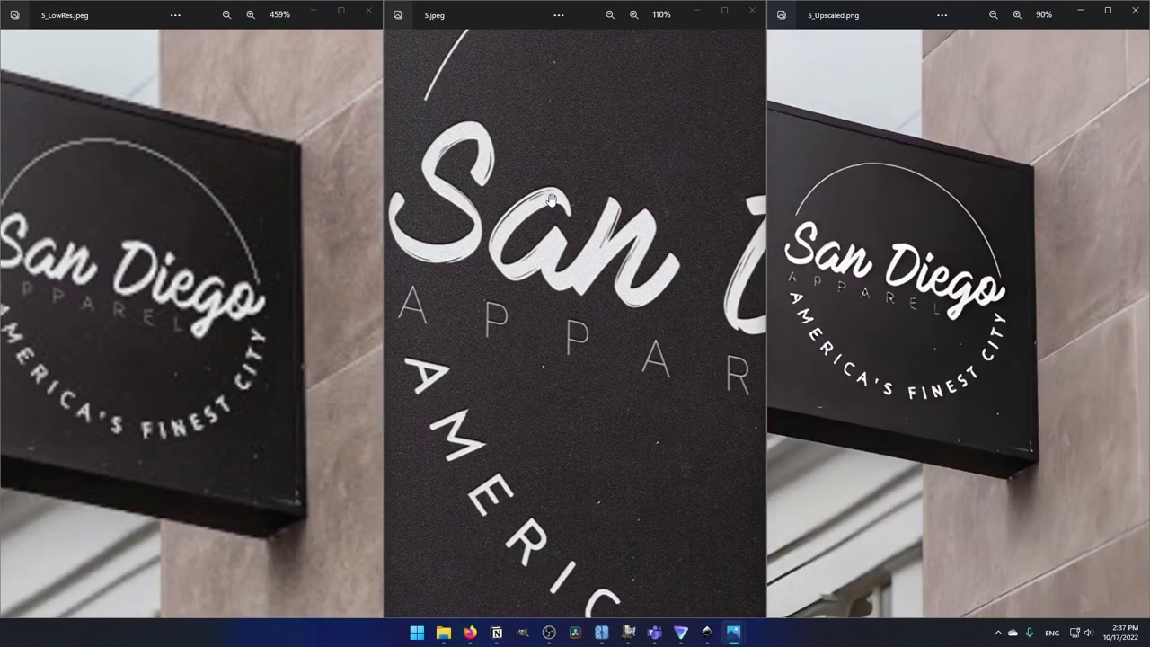
scroll(566, 205, "down", 5)
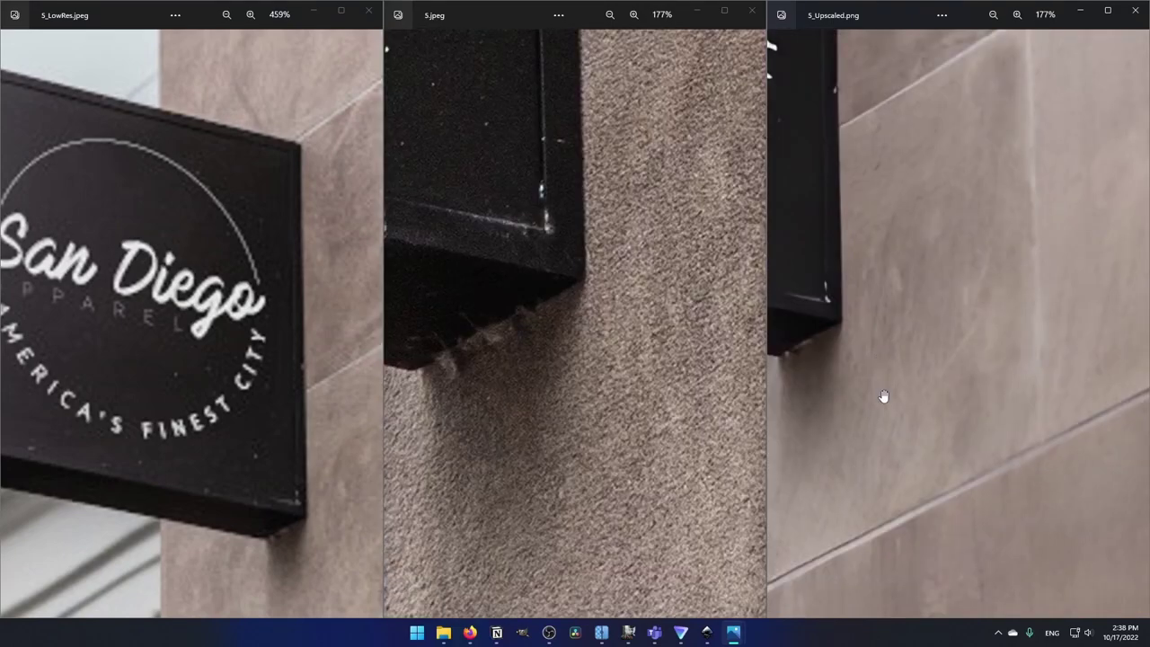
- Pan each version to the wall and background crane, then fit the original sign photo to view
left_click_drag(865, 366, 878, 380)
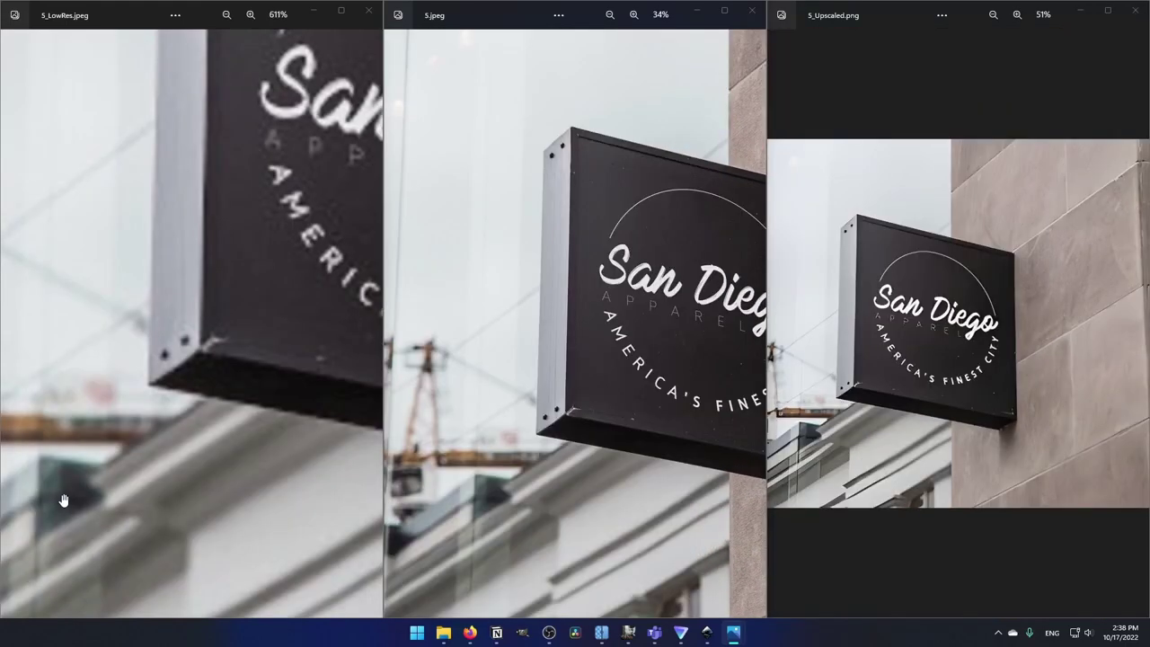
left_click_drag(64, 501, 280, 406)
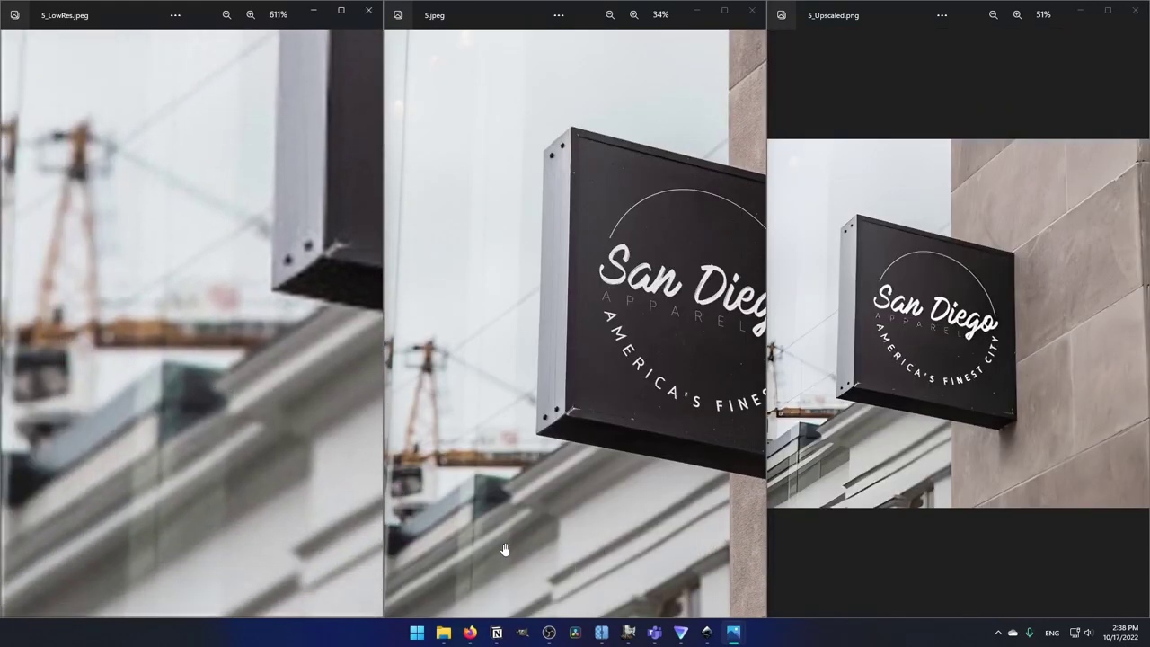
scroll(505, 551, "up", 3)
scroll(795, 471, "up", 5)
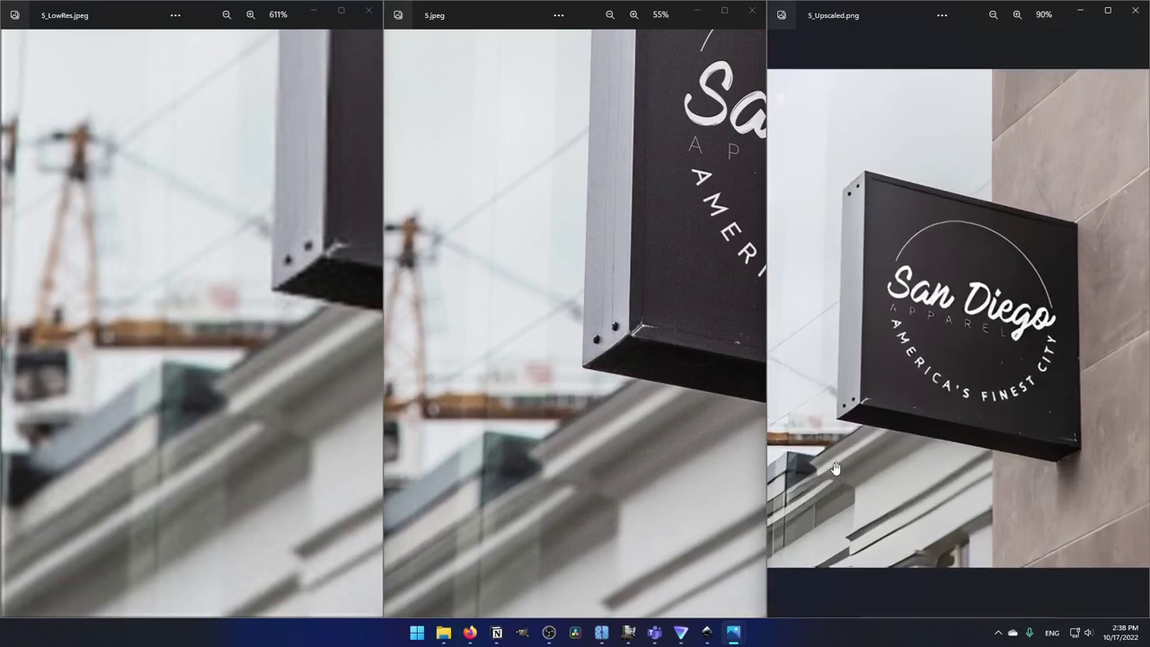
scroll(854, 509, "up", 1)
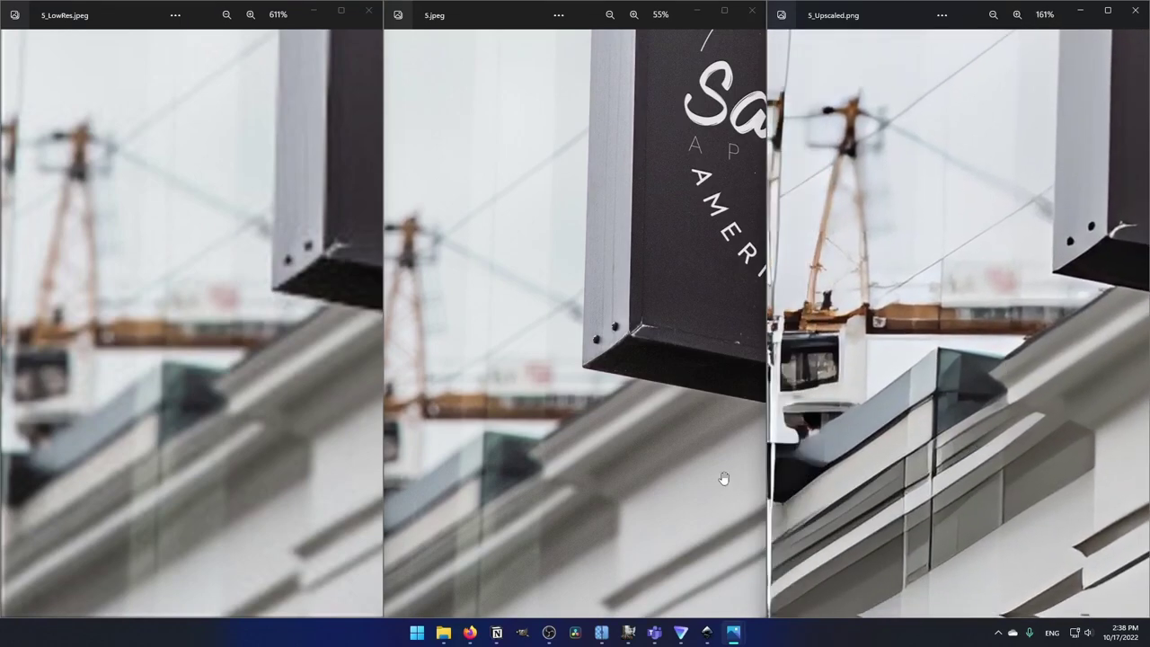
left_click_drag(584, 462, 641, 399)
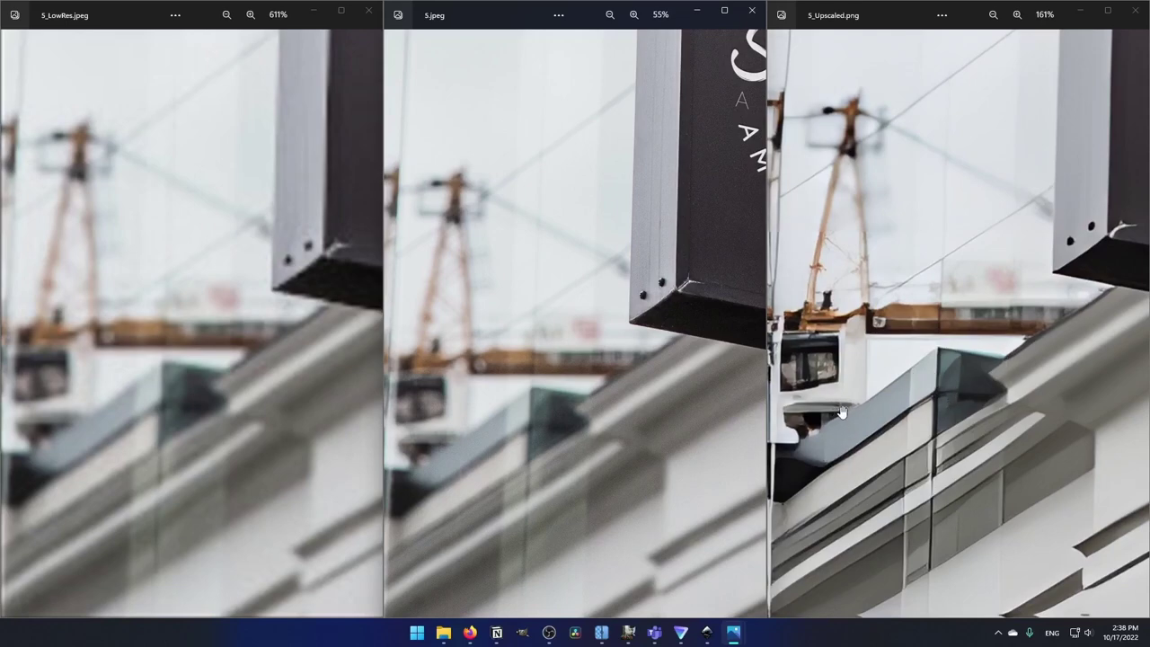
scroll(858, 395, "down", 10)
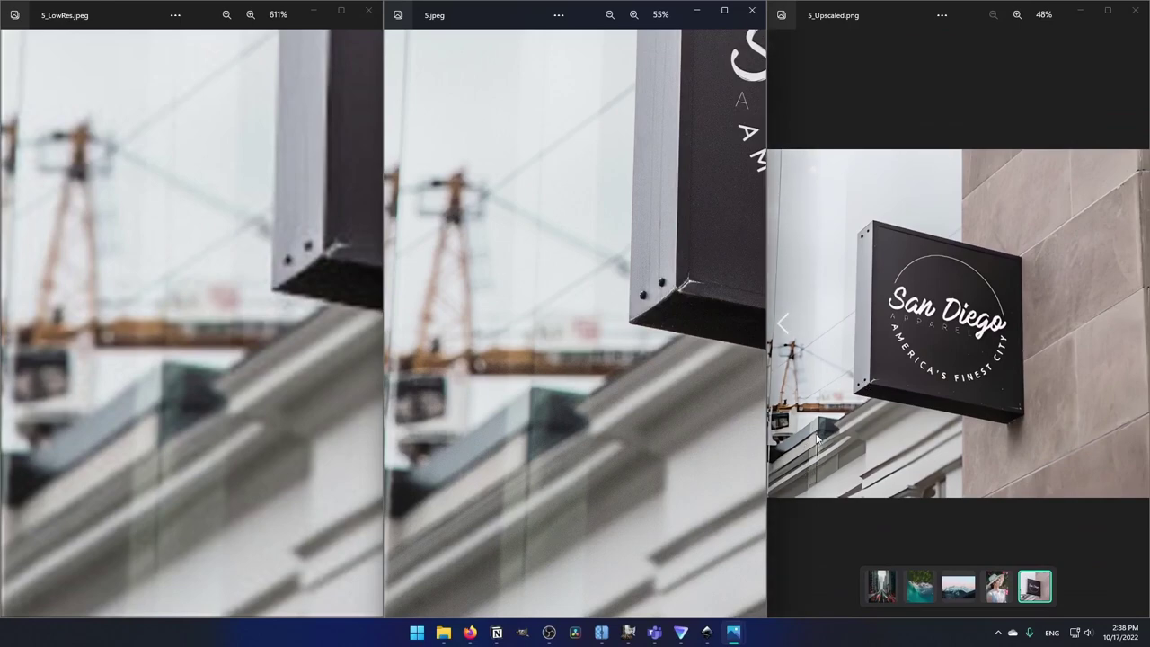
key("ctrl+0")
scroll(869, 396, "up", 1)
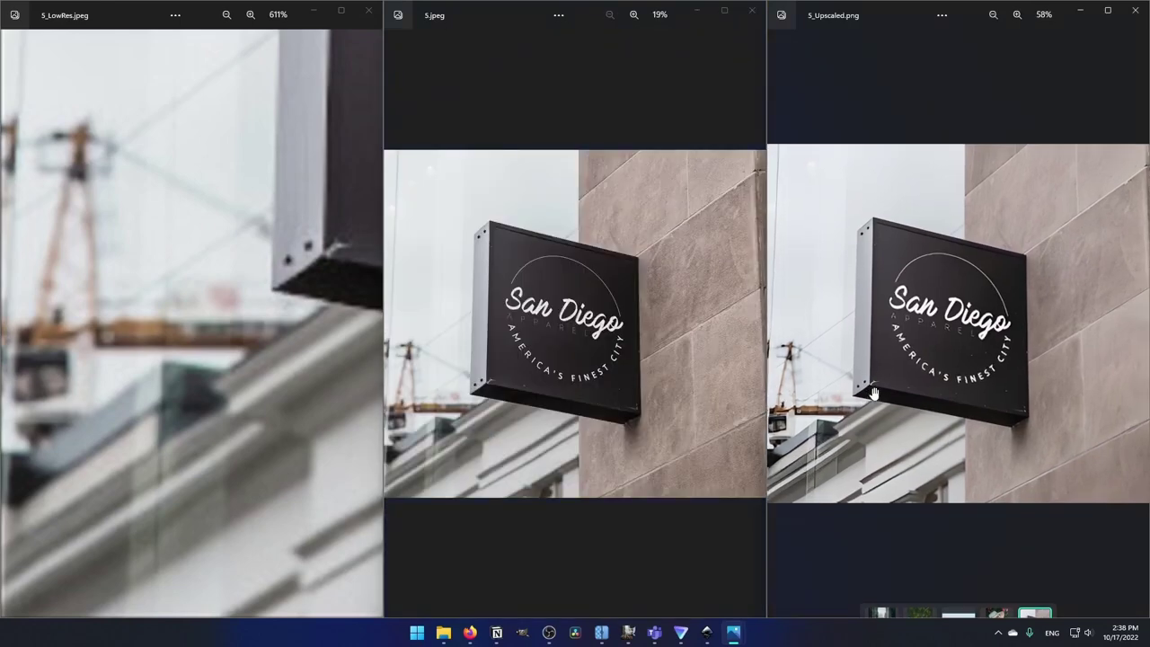
scroll(872, 393, "up", 3)
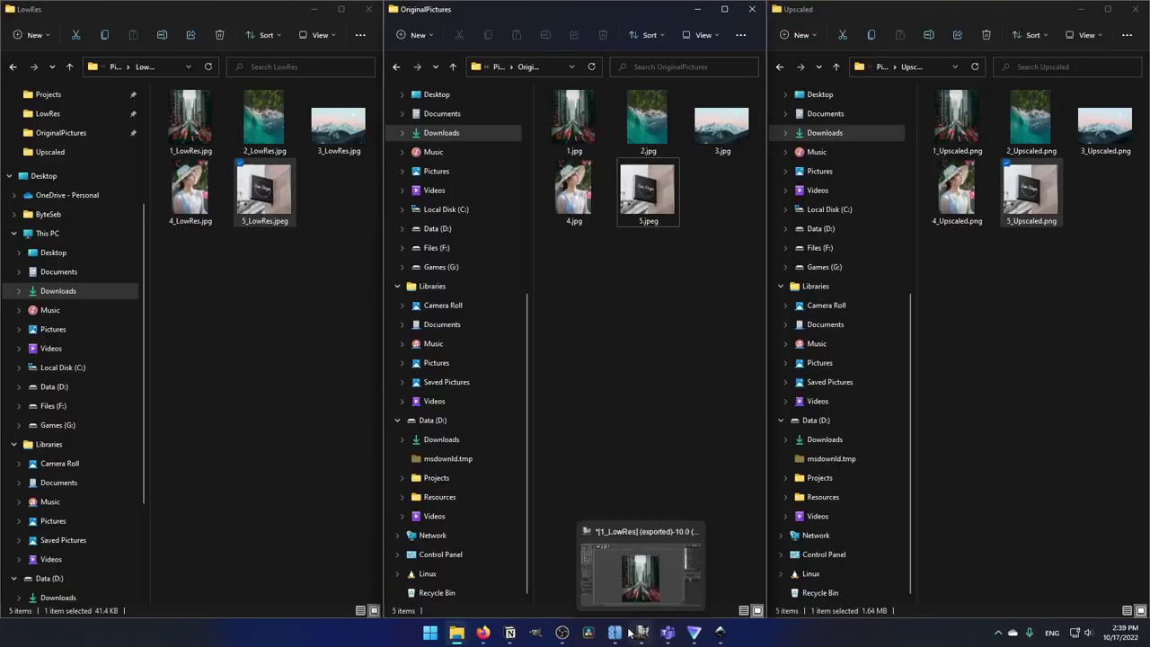
- In Upscayl, choose Pictures > OriginalPictures as the batch source folder
left_click(615, 634)
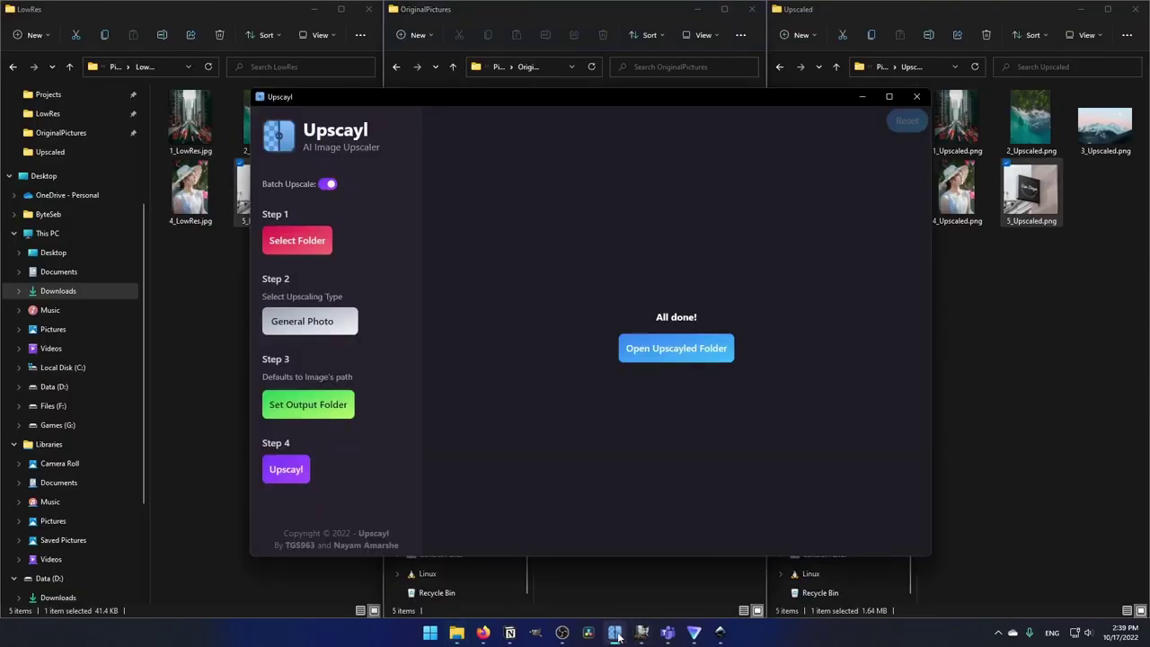
left_click(321, 248)
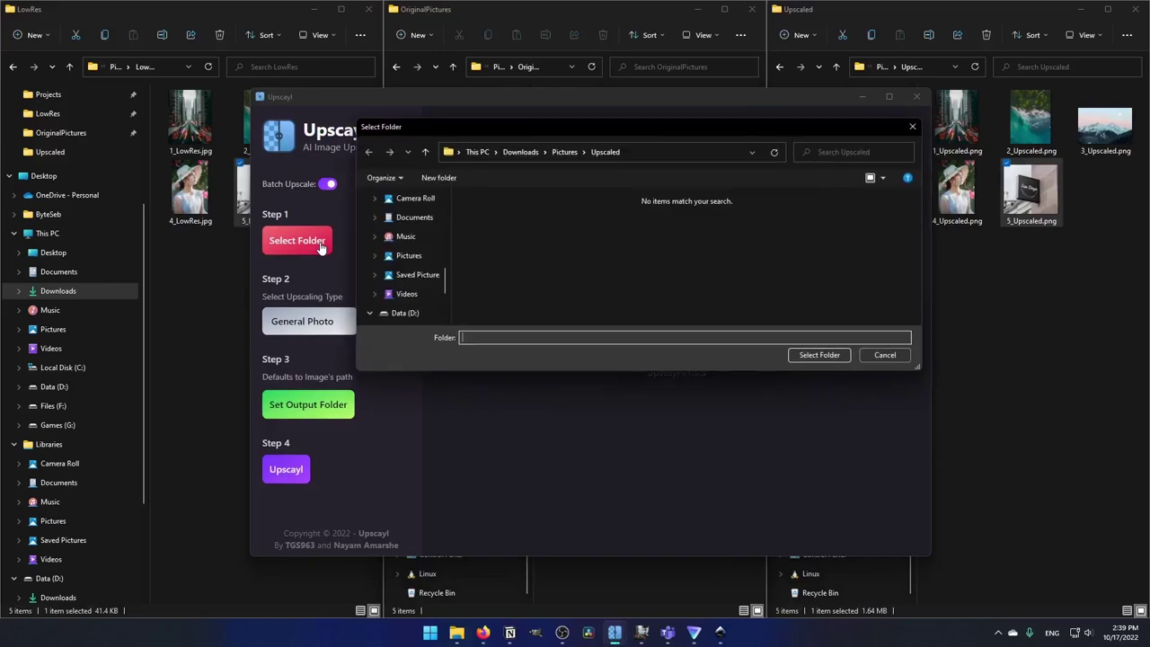
left_click(557, 151)
double_click(514, 232)
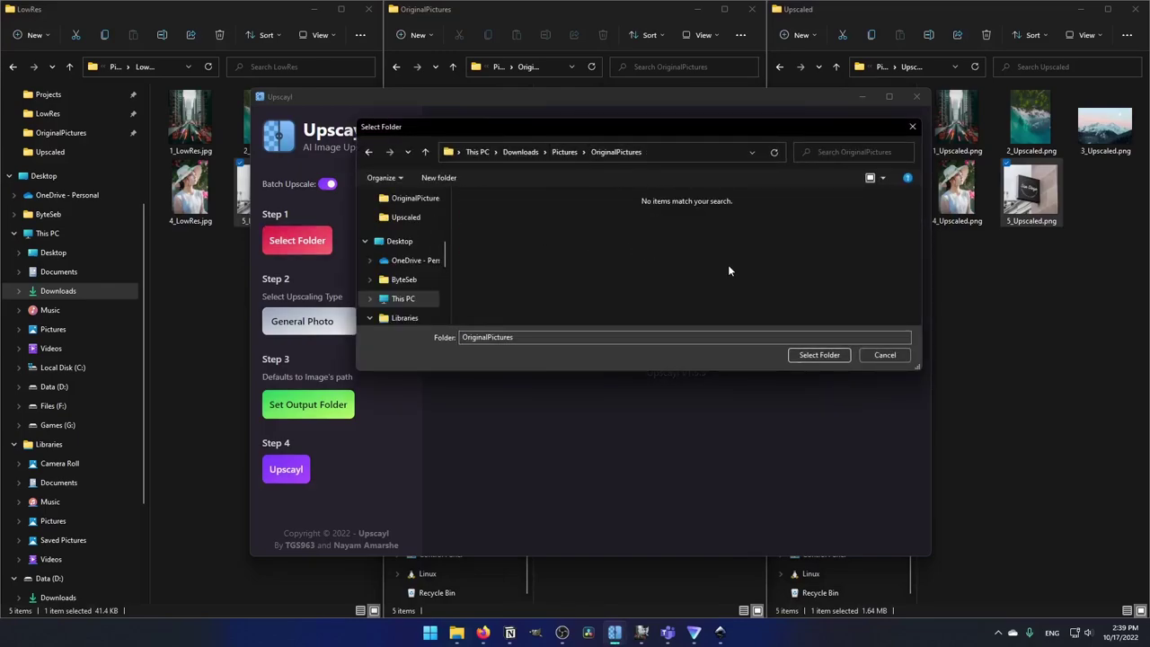
left_click(818, 354)
- Run the batch upscale, then bring the Upscaled2 and OriginalPictures folder windows forward
left_click(310, 469)
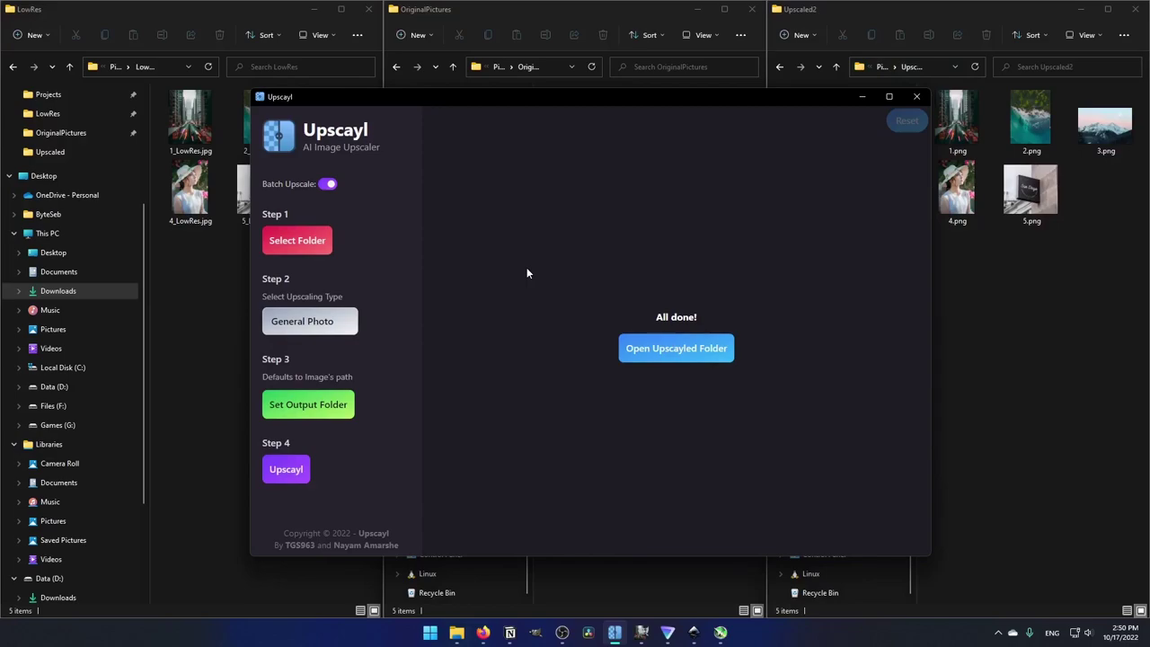
left_click(1060, 428)
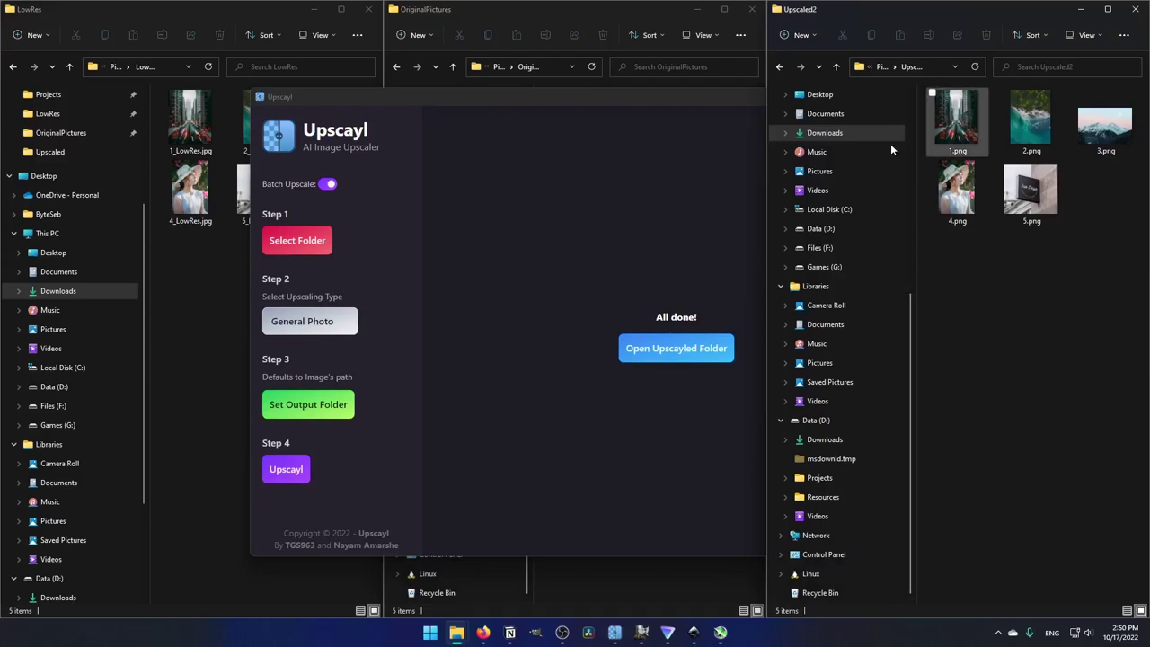
left_click(487, 19)
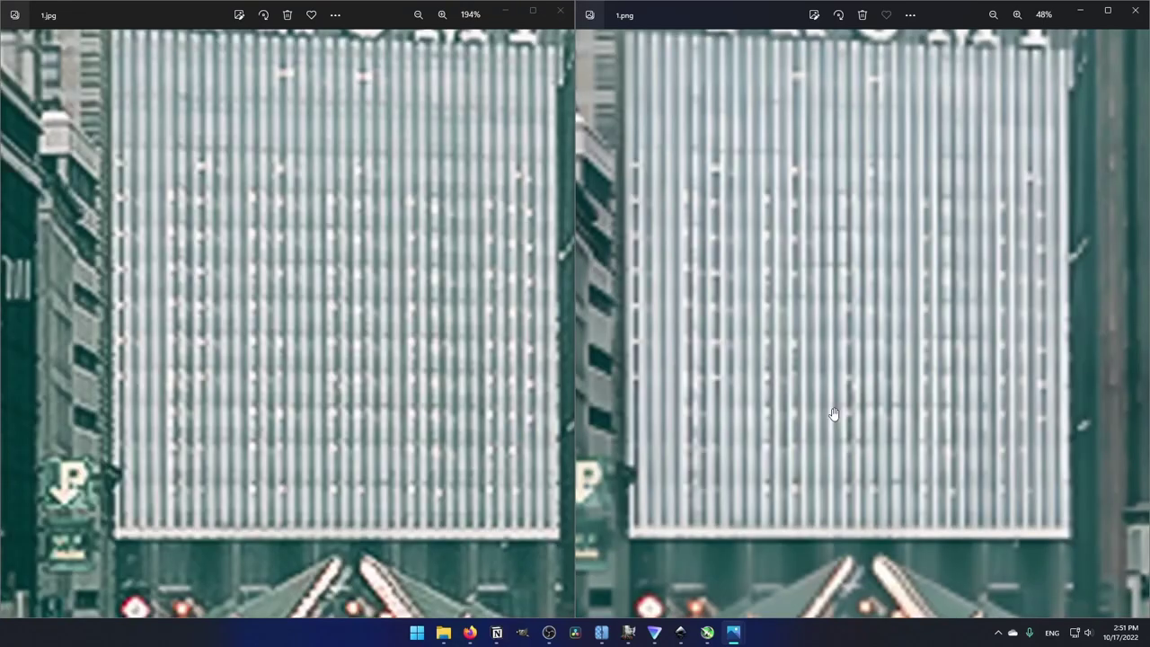
scroll(834, 414, "down", 3)
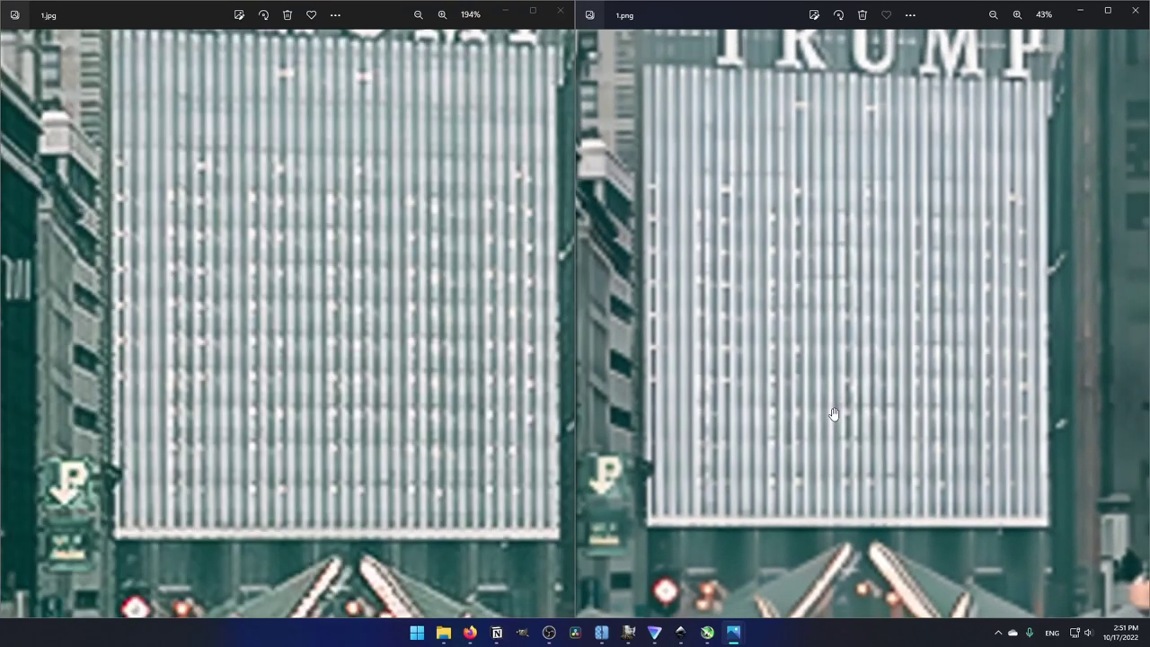
left_click_drag(376, 227, 335, 375)
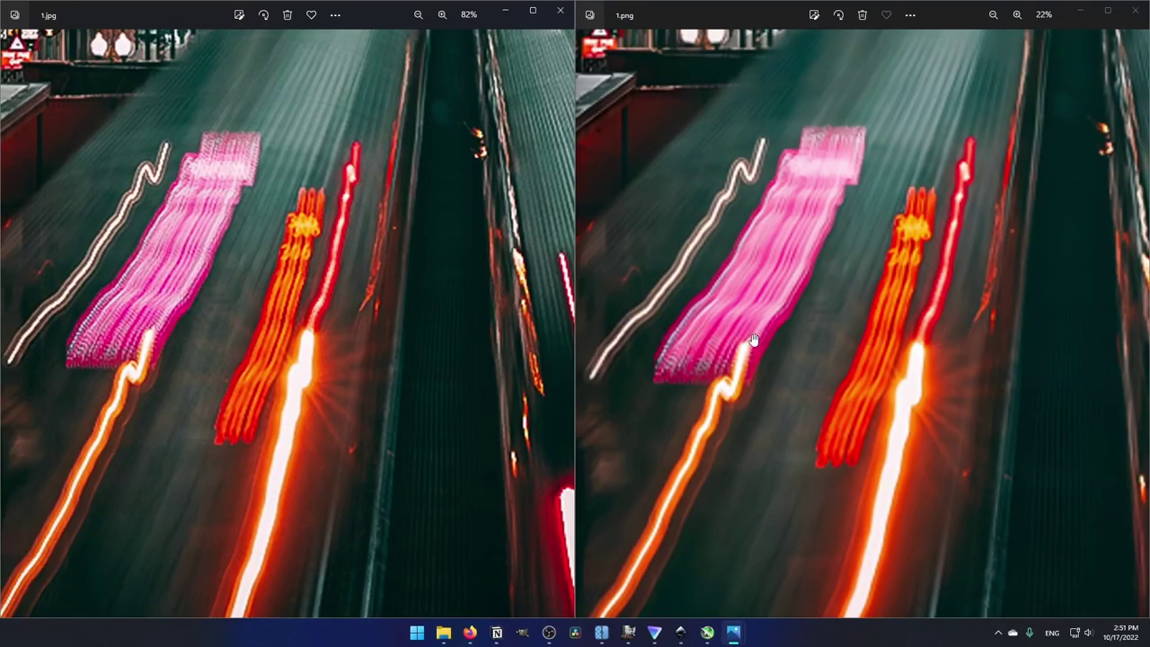
scroll(753, 341, "up", 1)
left_click_drag(785, 342, 837, 327)
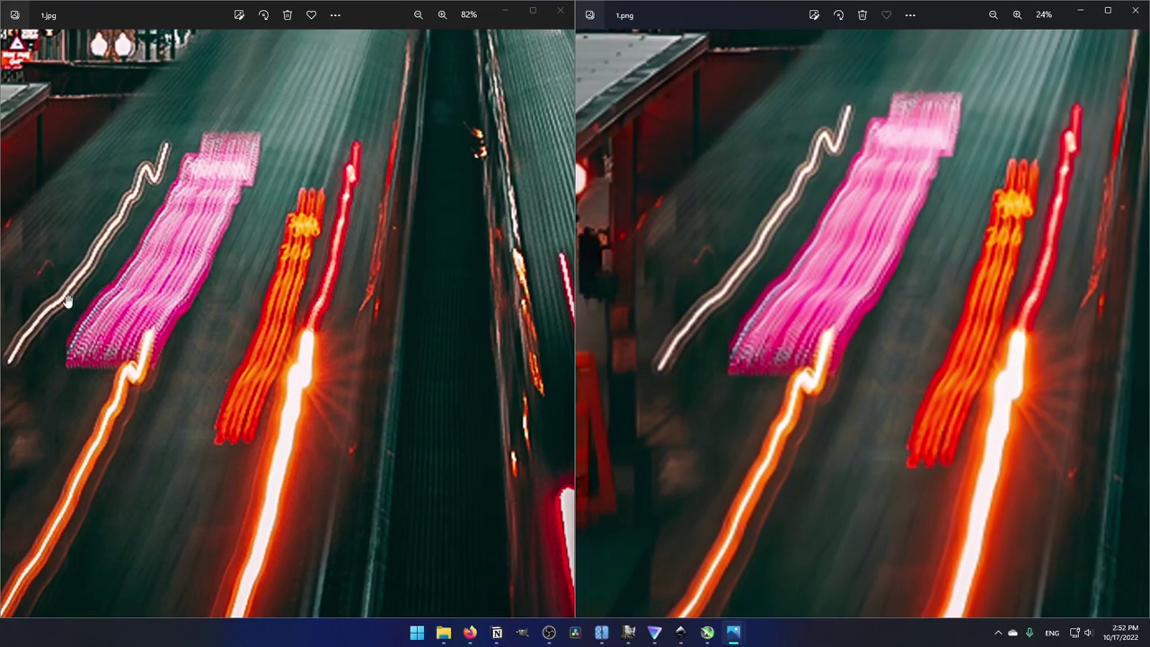
scroll(90, 172, "up", 5)
scroll(840, 126, "up", 5)
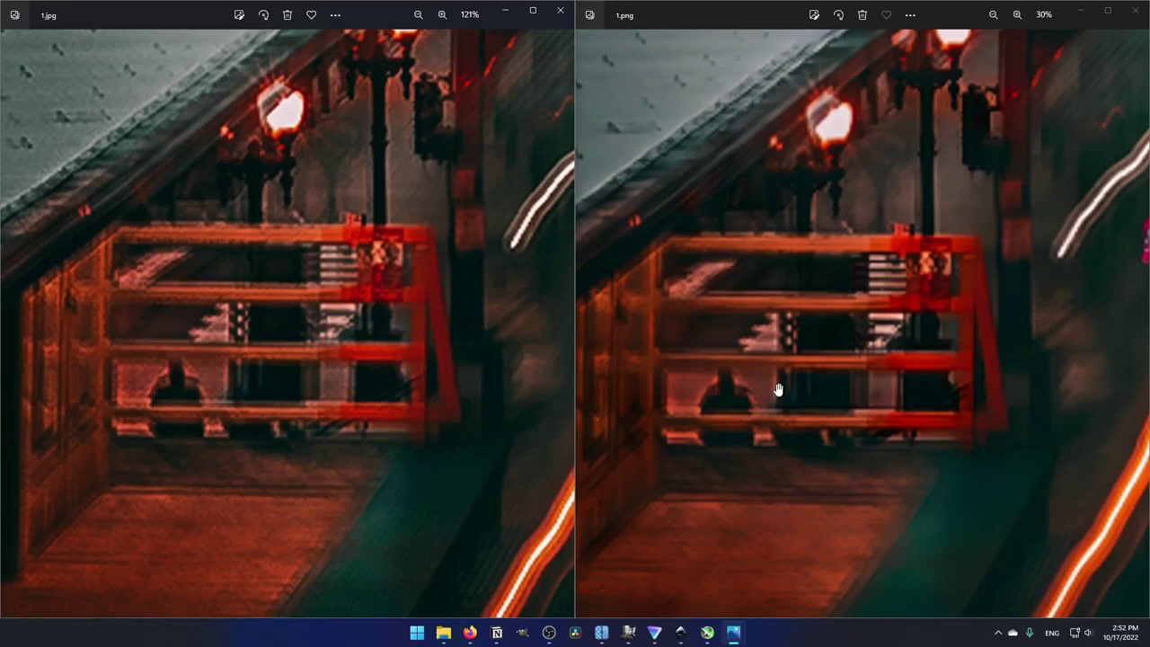
scroll(778, 389, "down", 5)
scroll(383, 196, "down", 3)
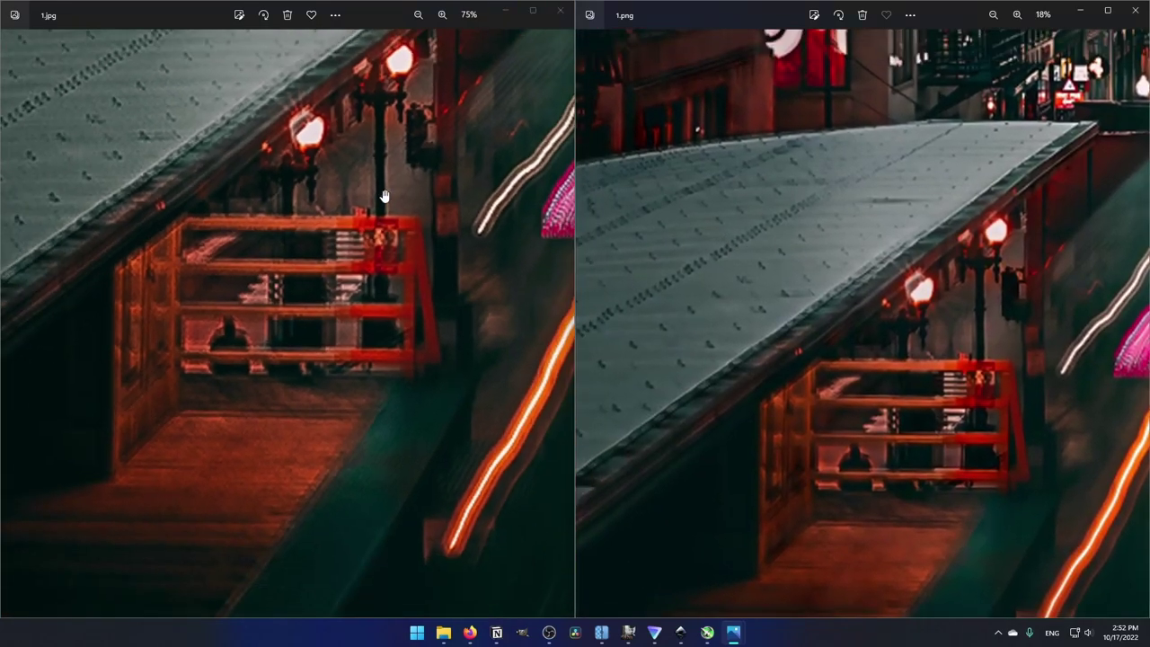
scroll(117, 128, "down", 2)
scroll(352, 186, "down", 1)
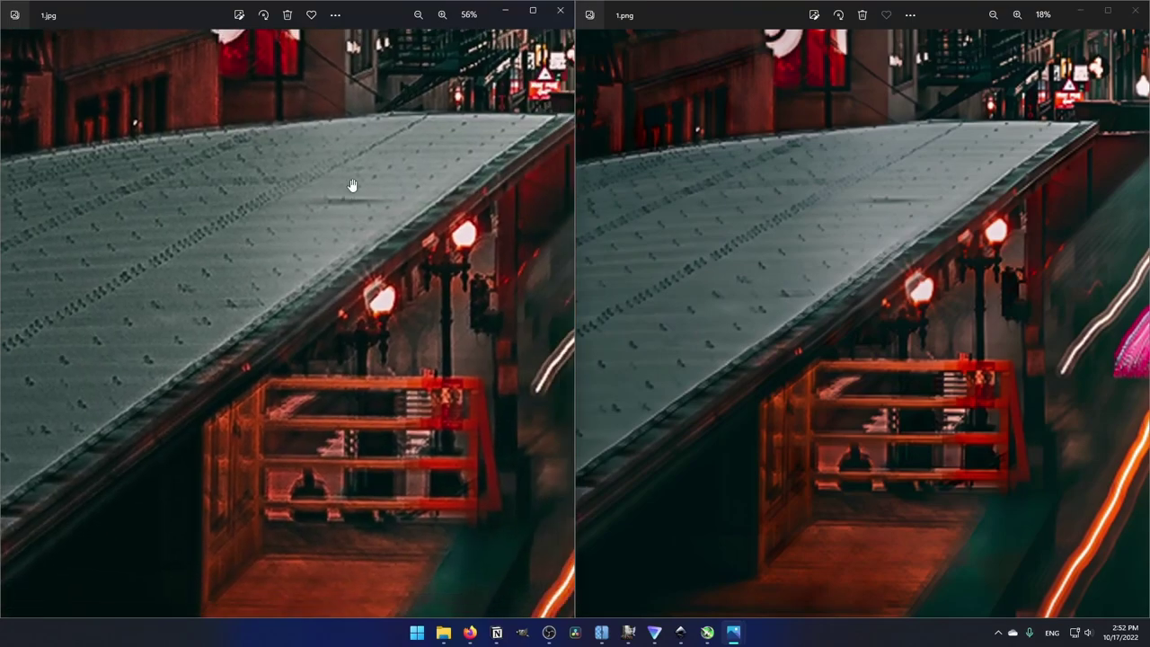
scroll(353, 186, "down", 3)
scroll(359, 404, "up", 6)
scroll(889, 429, "up", 2)
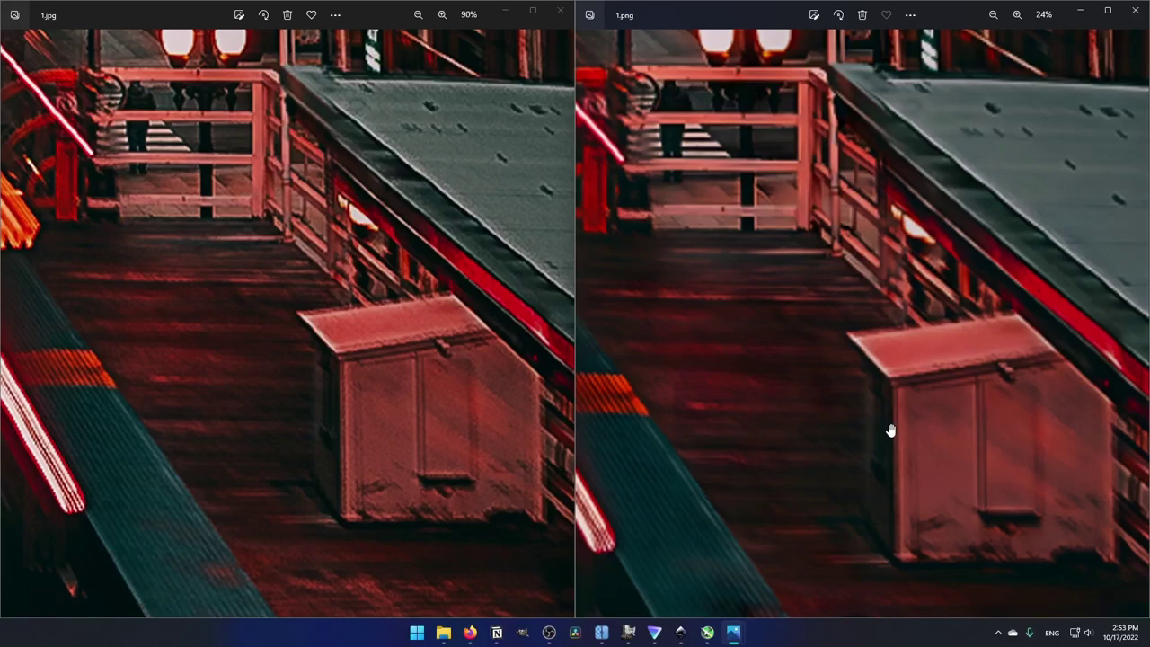
scroll(315, 316, "down", 5)
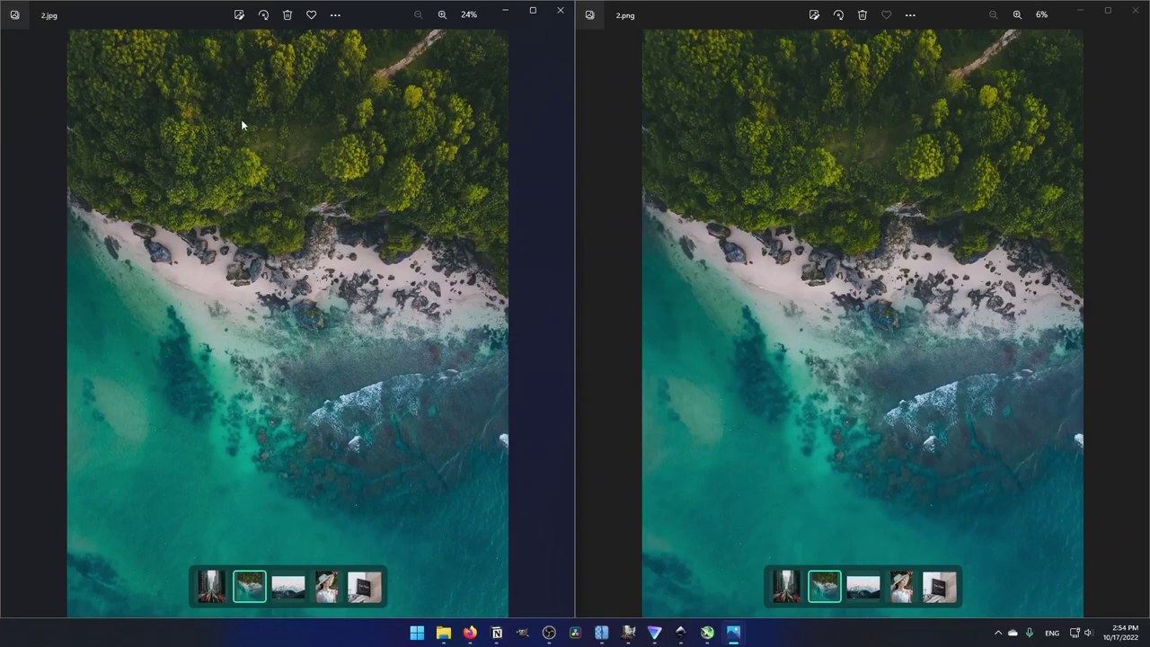
- Zoom and pan both beach photos to line up the waves and rocks
scroll(249, 333, "up", 8)
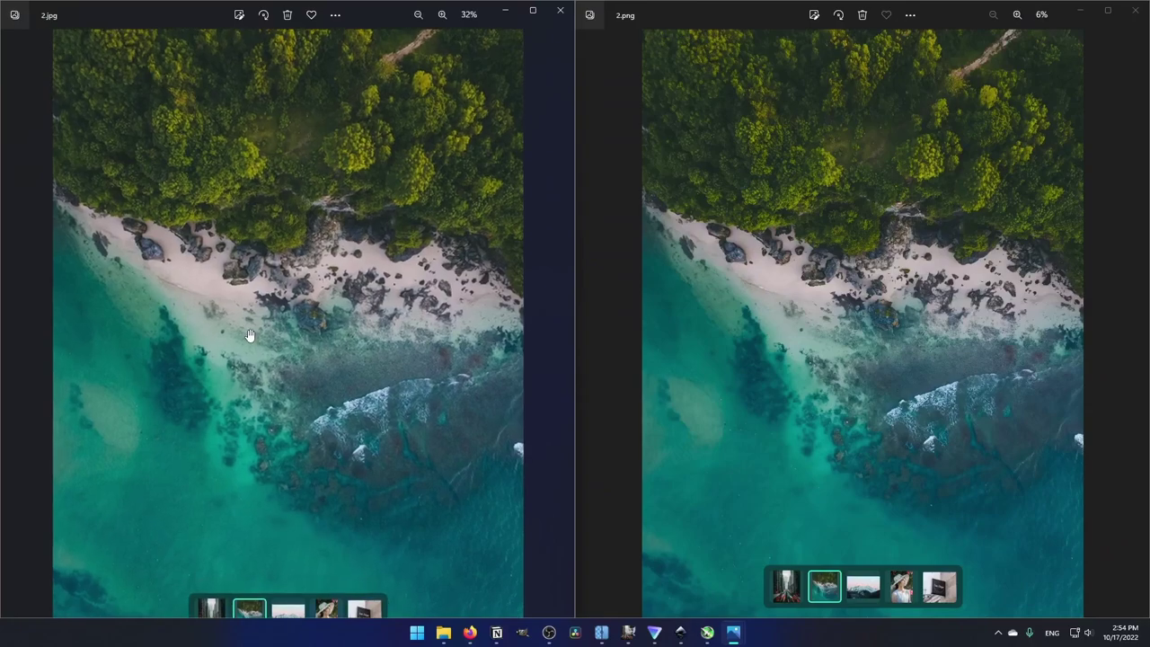
scroll(970, 332, "up", 8)
scroll(971, 332, "down", 3)
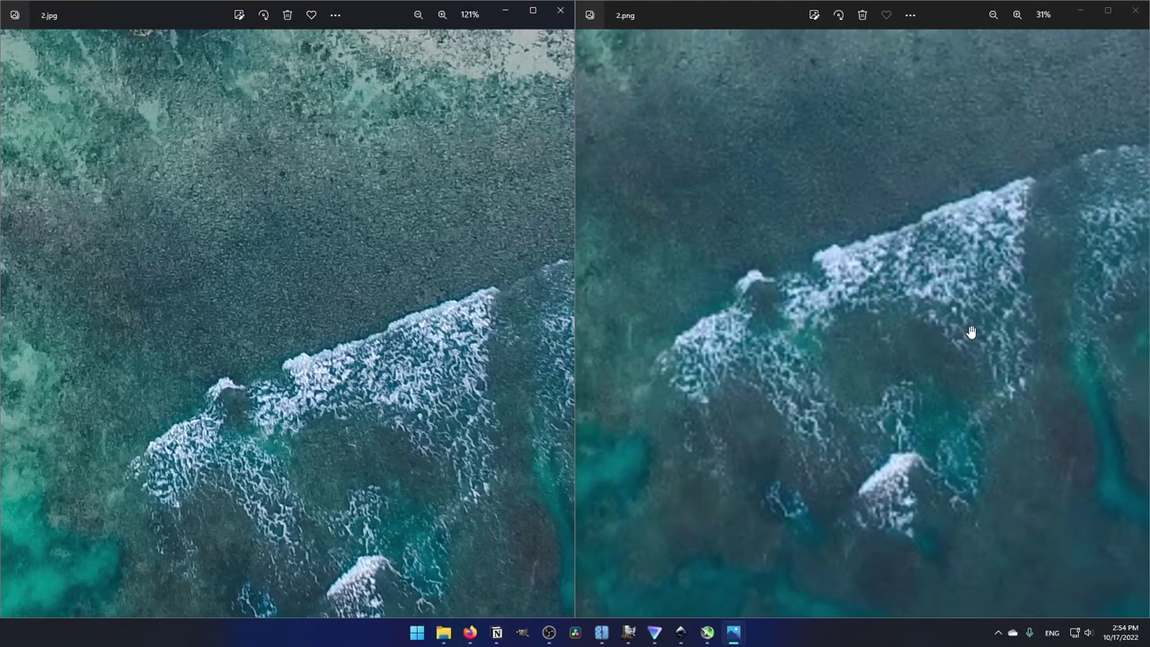
left_click_drag(938, 316, 914, 343)
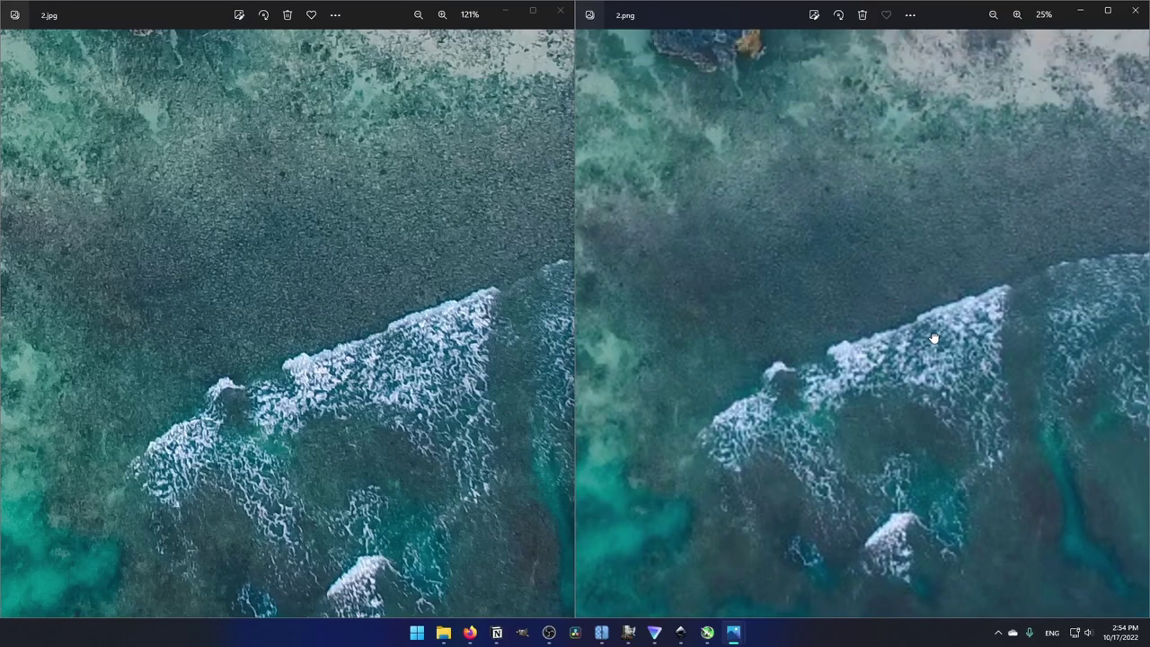
left_click_drag(483, 357, 403, 296)
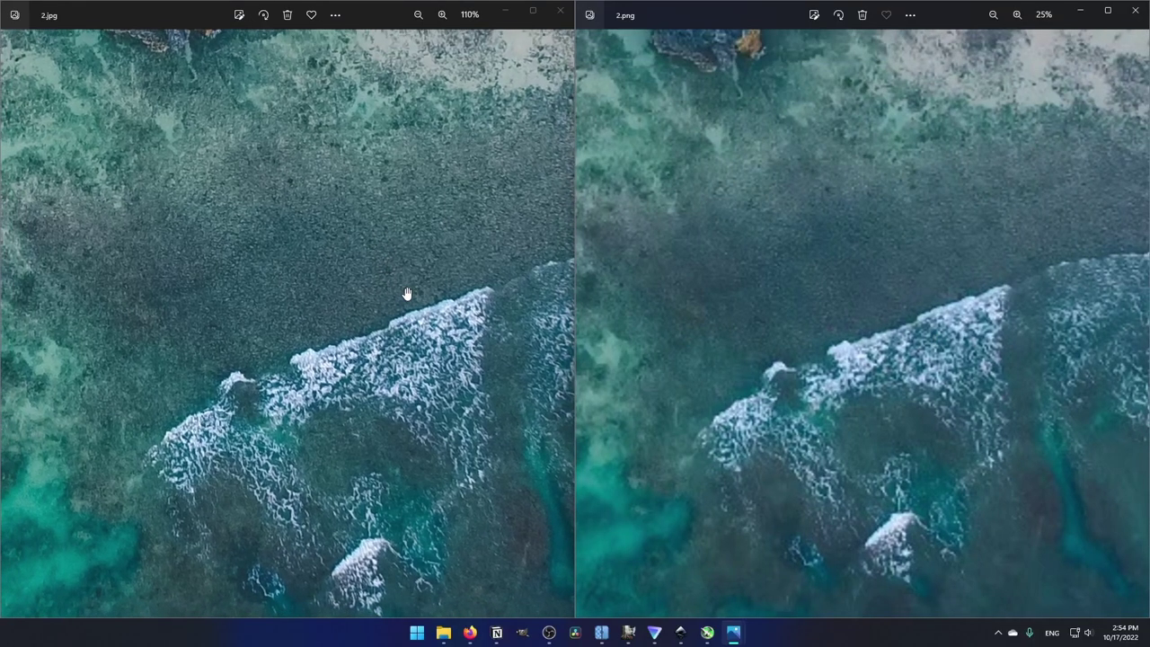
- Zoom in further and pan 2.jpg to match the treetops shown in 2.png
scroll(923, 380, "up", 2)
scroll(477, 413, "up", 1)
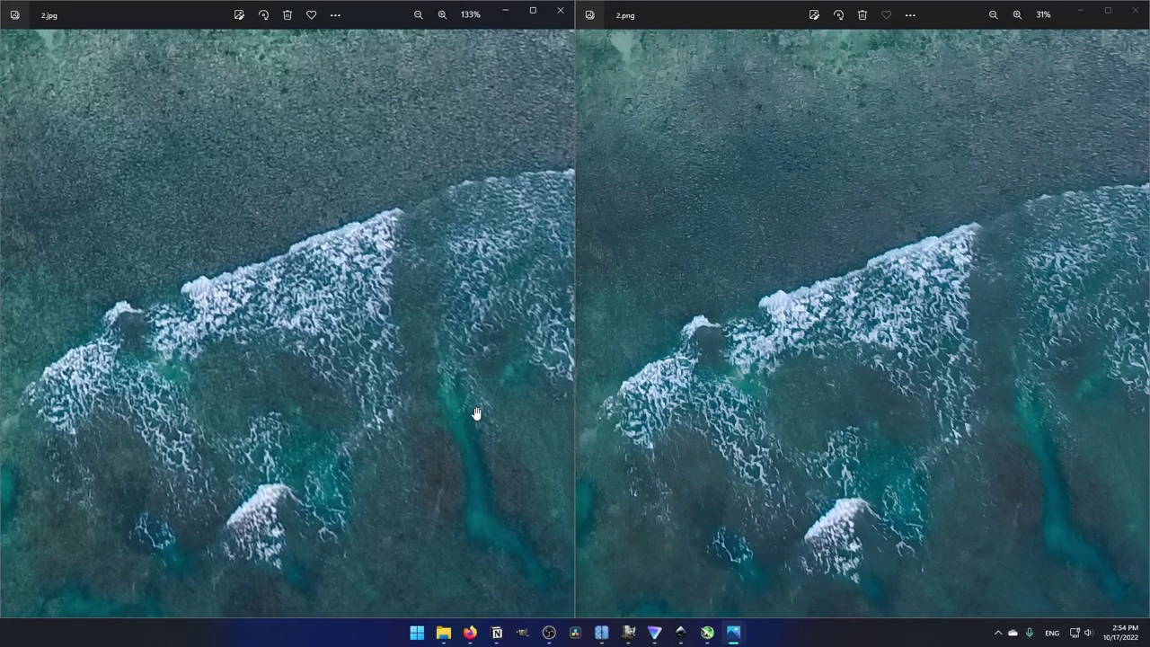
scroll(791, 409, "up", 10)
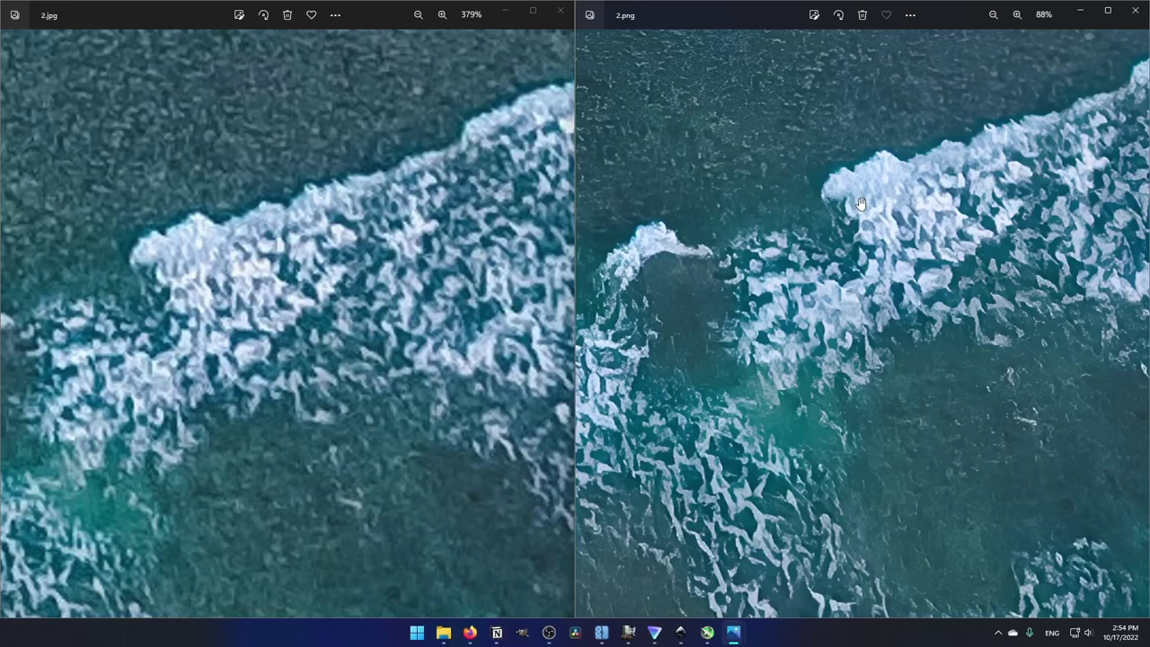
scroll(860, 204, "down", 10)
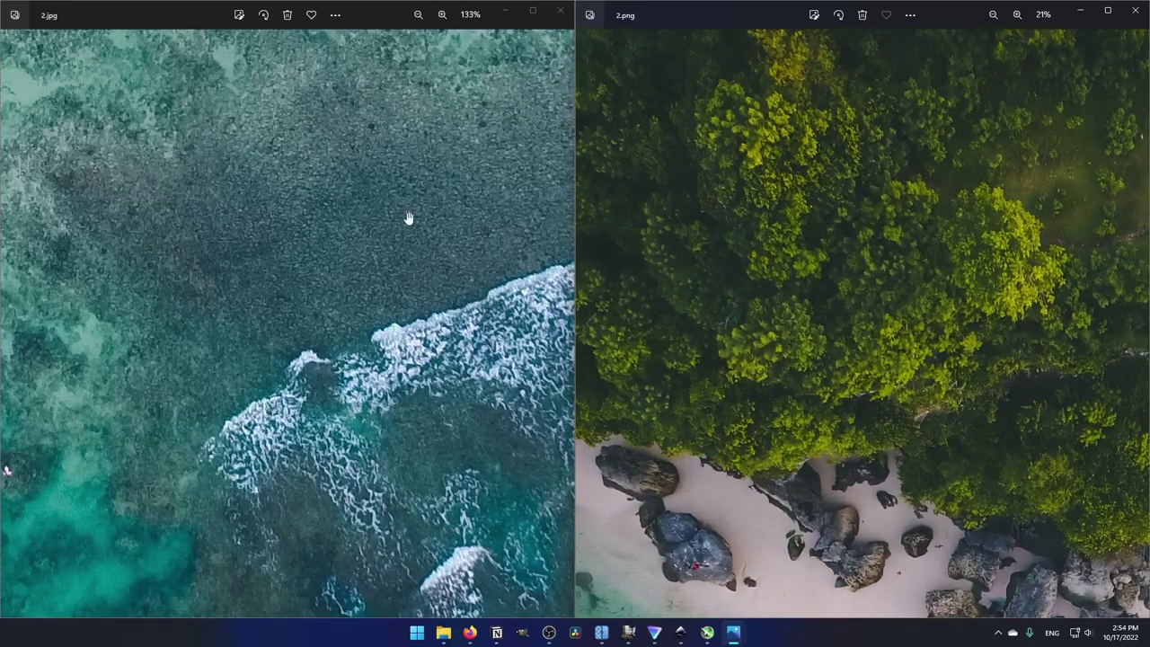
scroll(407, 218, "up", 10)
left_click_drag(390, 244, 455, 307)
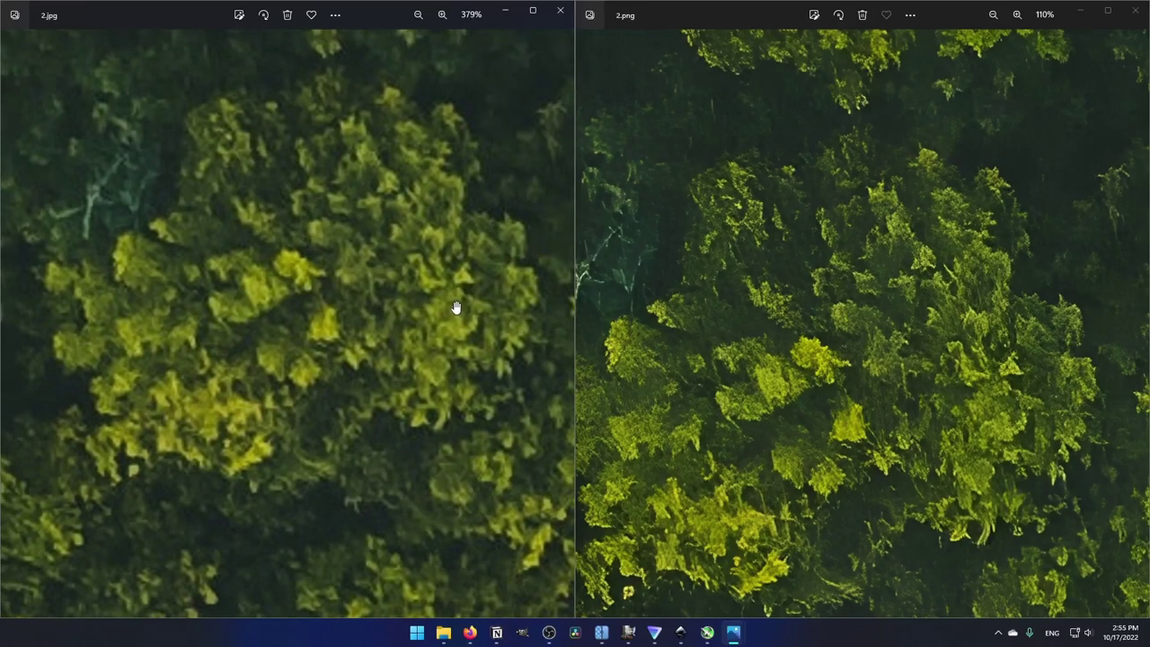
scroll(430, 297, "down", 10)
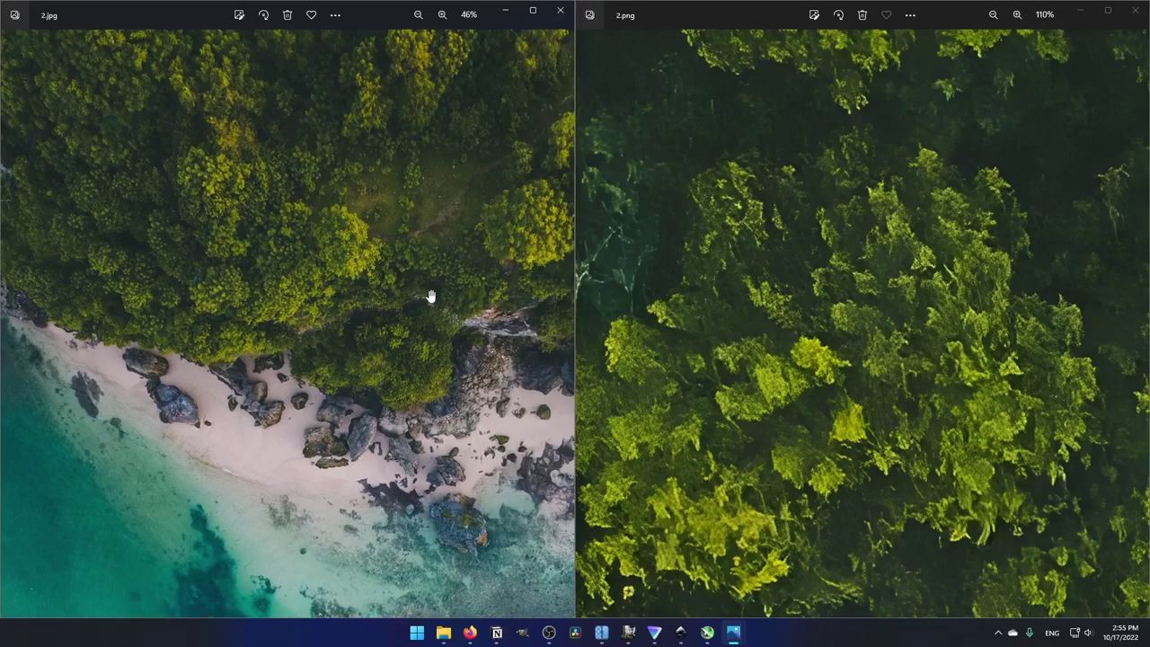
- Advance to the snowy forest 3.jpg/3.png pair and zoom the upscaled view over the trees and slopes
scroll(430, 296, "down", 2)
key("Right")
scroll(210, 405, "up", 5)
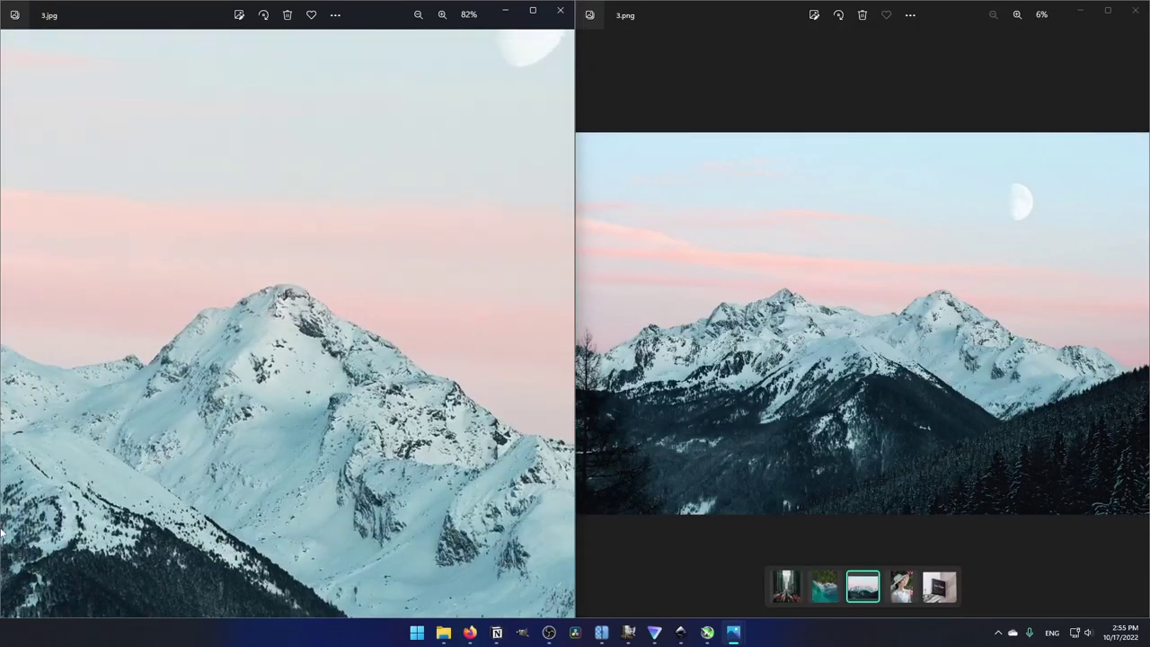
scroll(519, 124, "up", 3)
scroll(1073, 186, "up", 3)
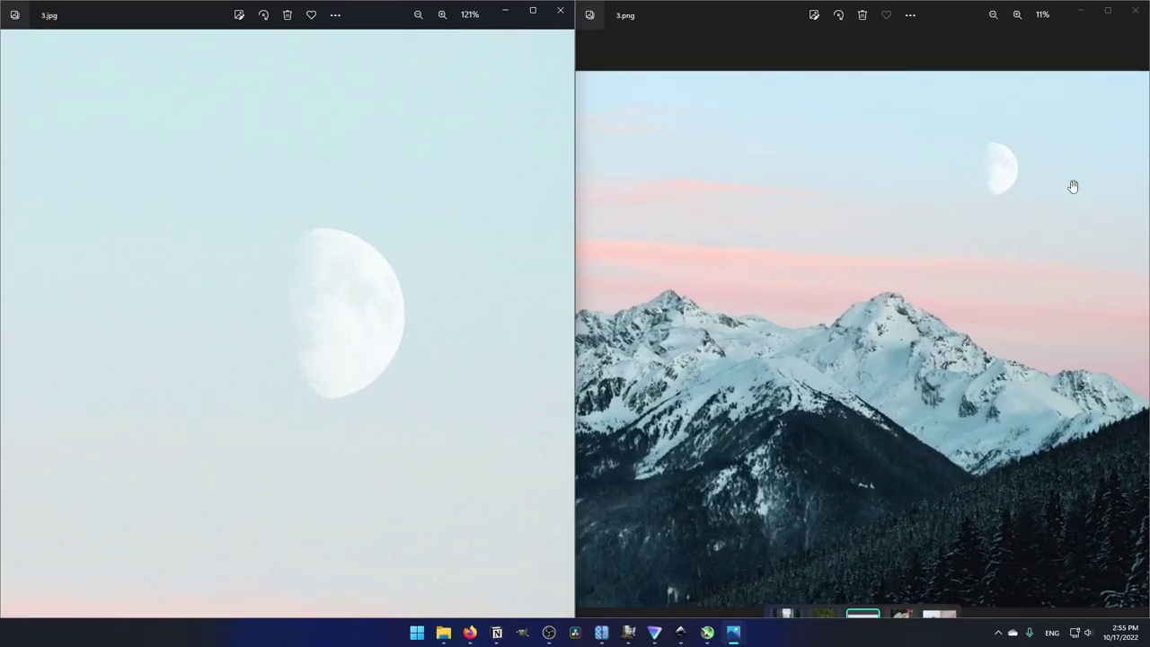
scroll(1072, 186, "up", 5)
scroll(386, 272, "down", 2)
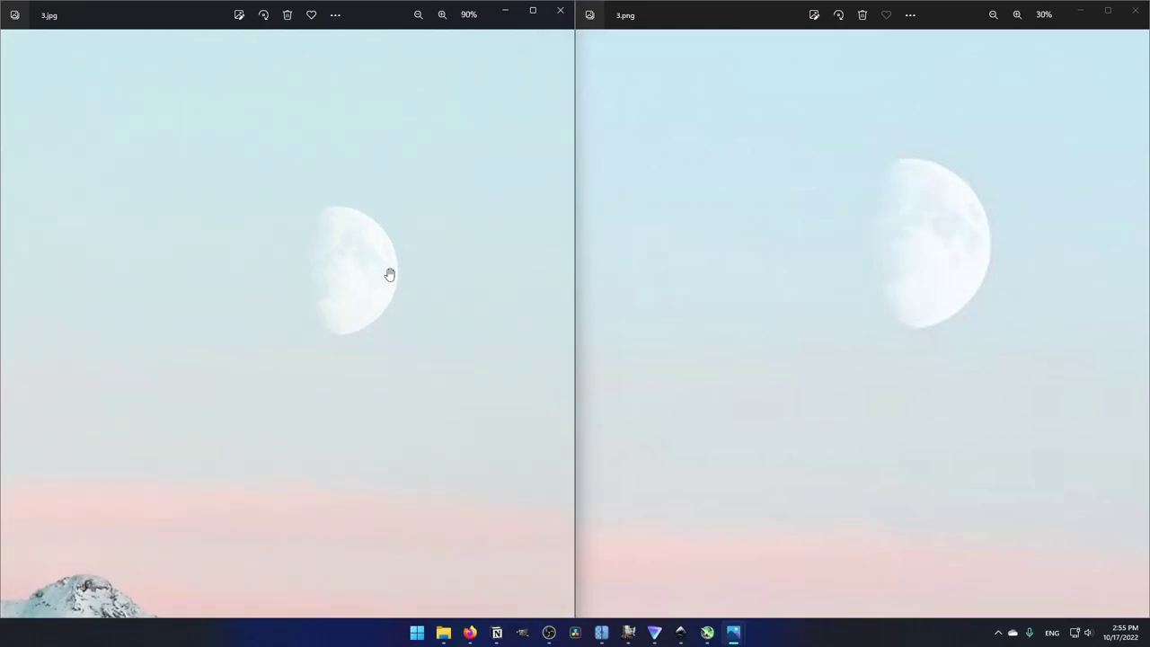
scroll(842, 264, "down", 2)
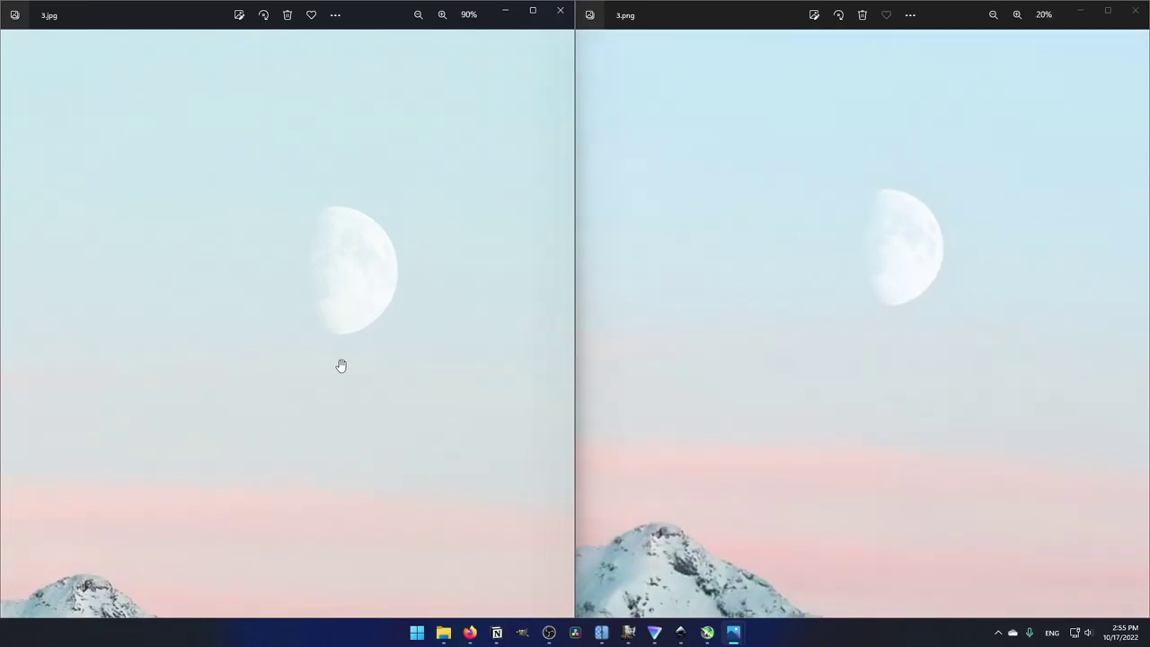
scroll(341, 366, "down", 2)
scroll(482, 530, "up", 2)
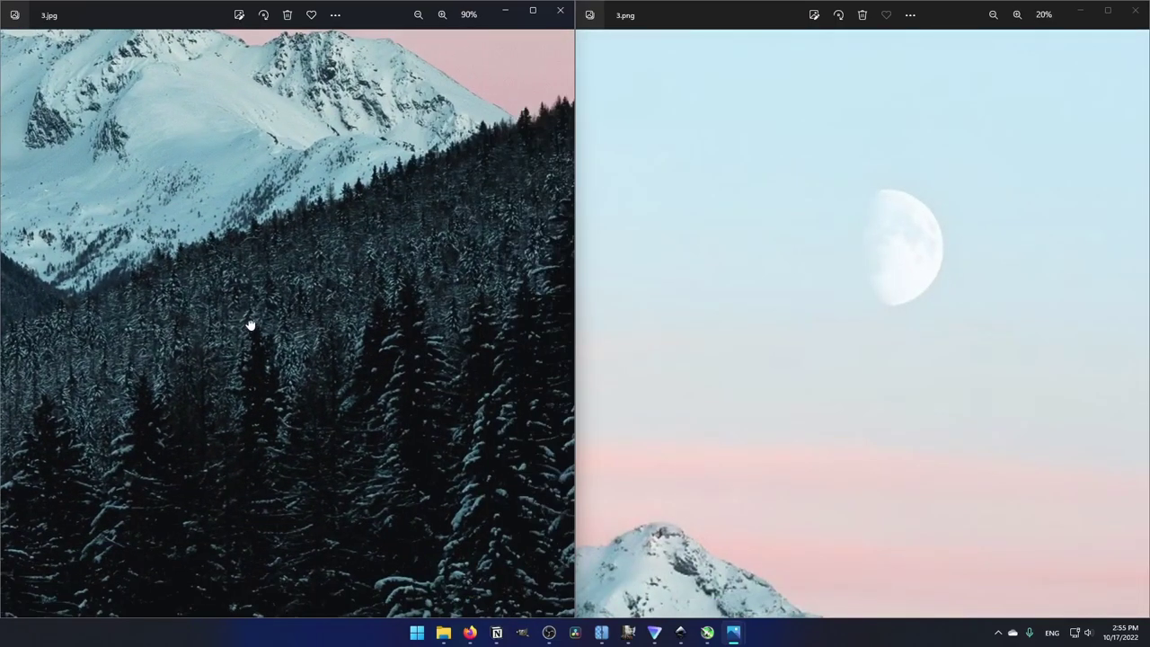
scroll(986, 518, "up", 1)
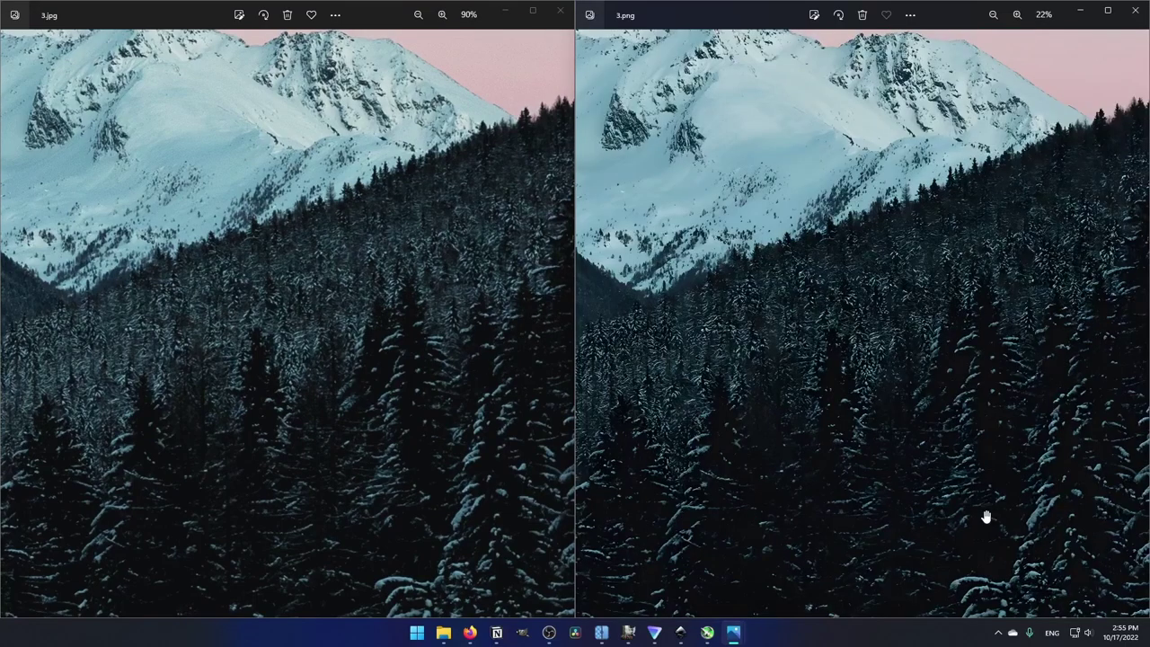
scroll(986, 518, "up", 10)
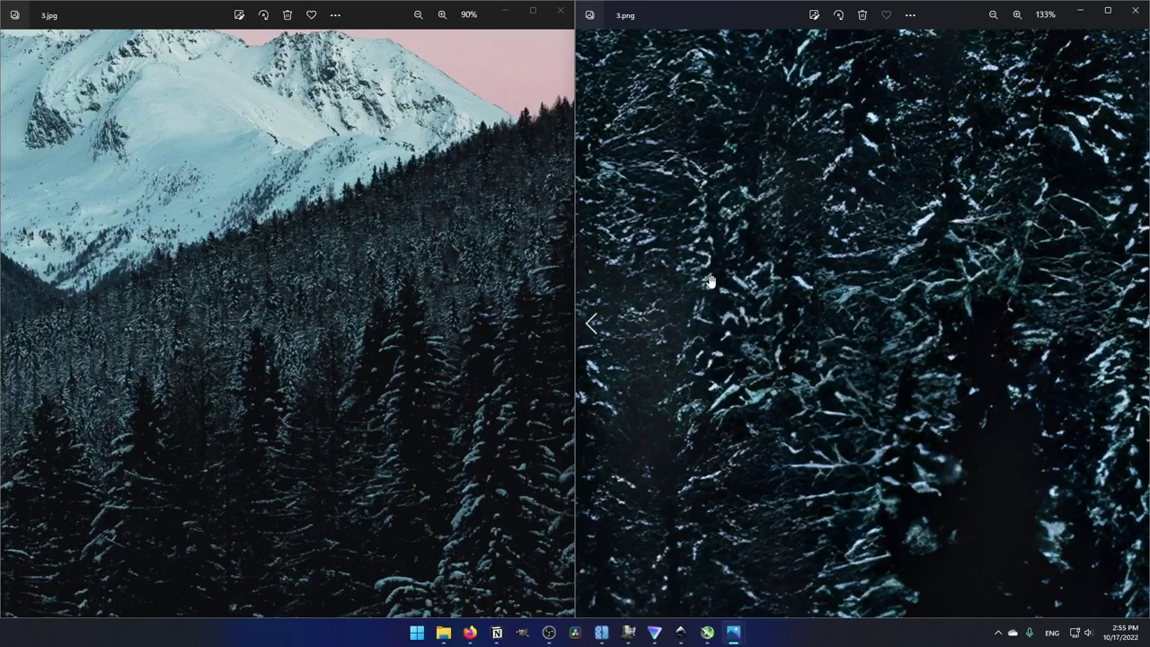
scroll(757, 260, "down", 10)
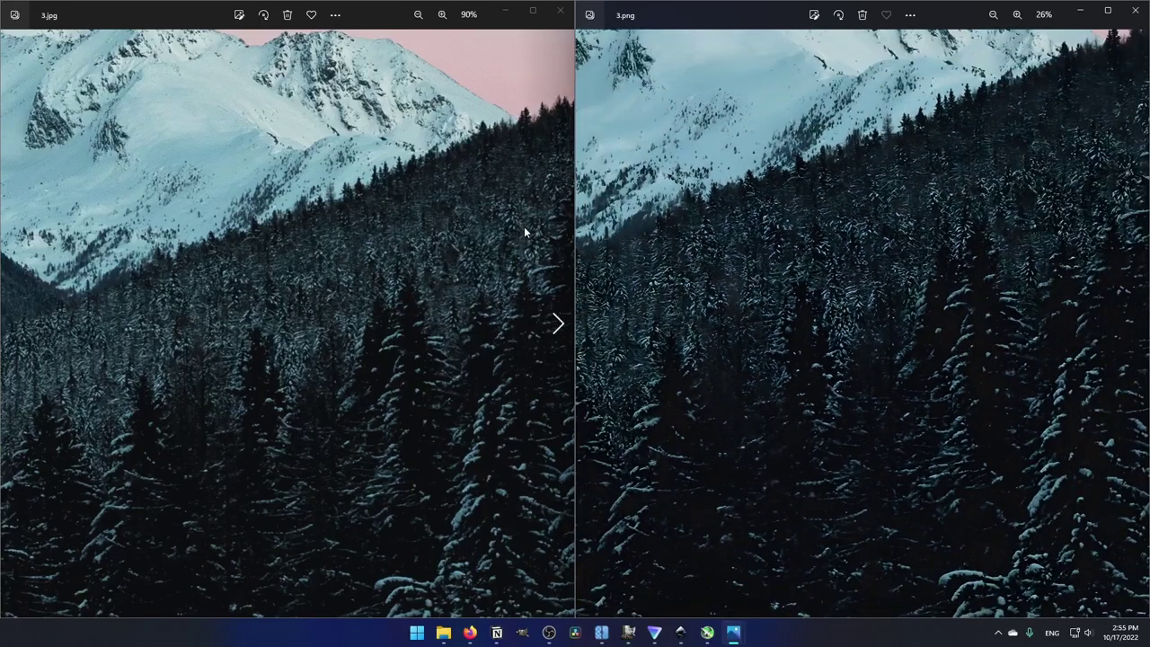
scroll(480, 249, "up", 6)
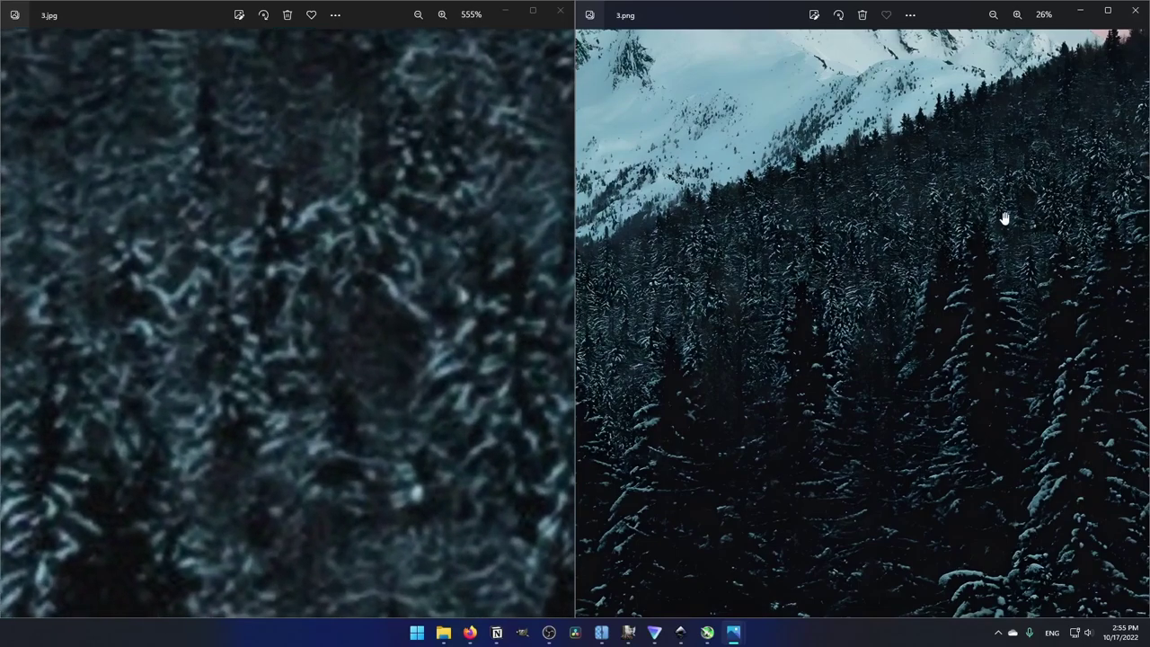
scroll(1066, 192, "up", 4)
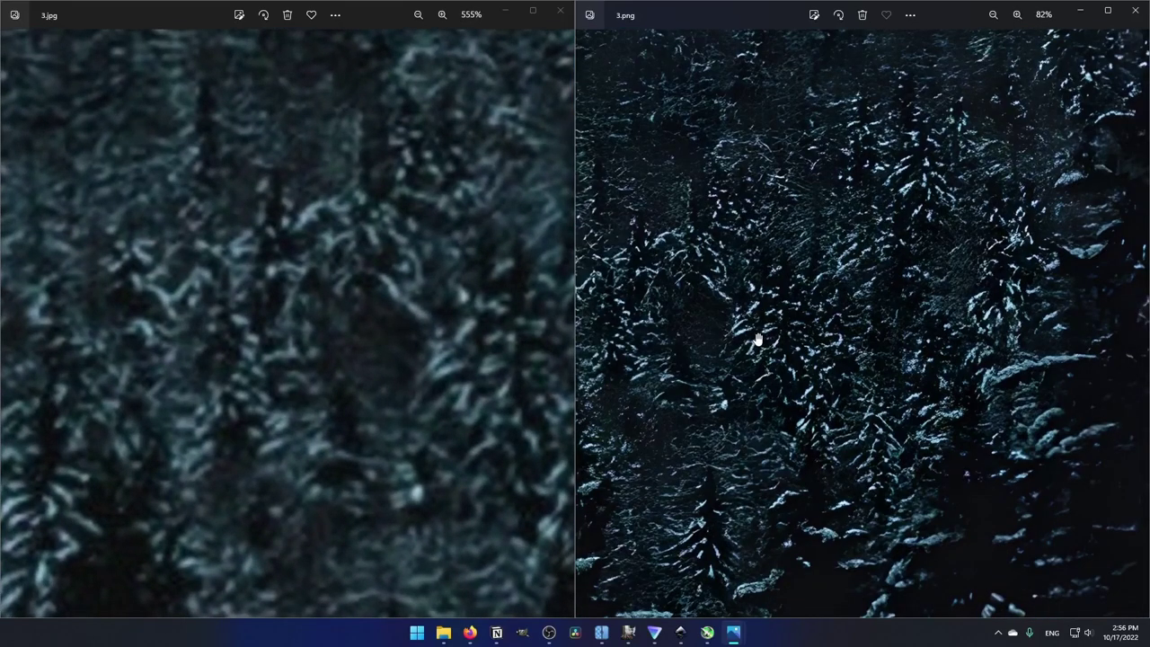
scroll(758, 339, "up", 1)
- Zoom in and out on the original 3.jpg to compare its detail with 3.png
left_click(335, 406)
scroll(335, 406, "down", 2)
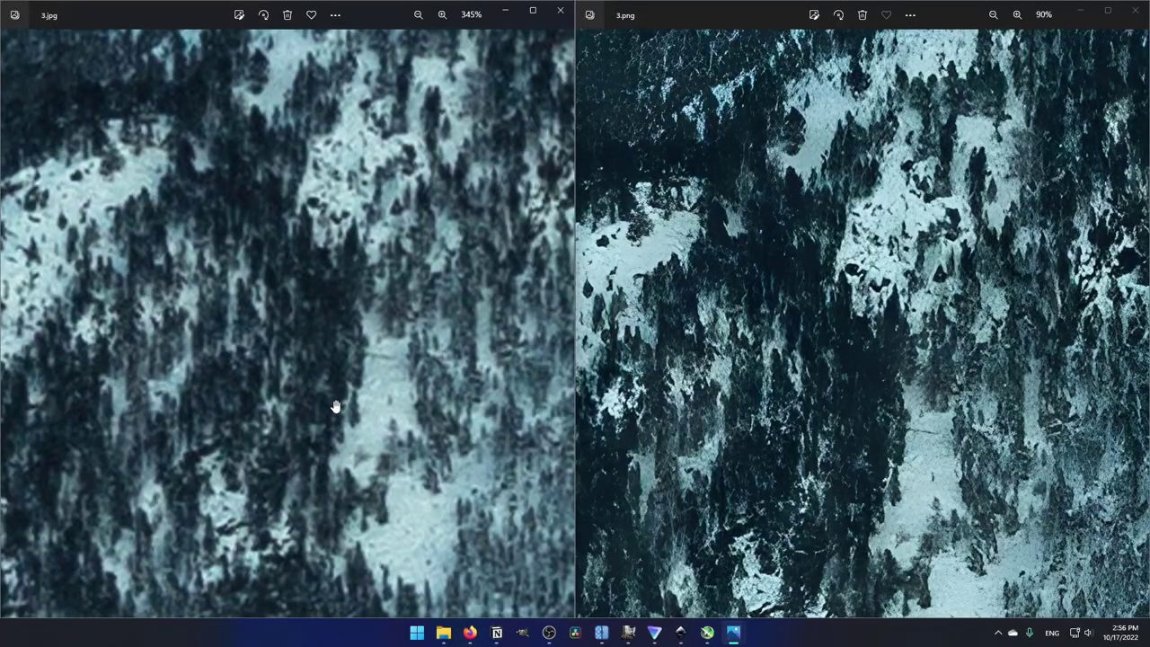
scroll(334, 406, "down", 1)
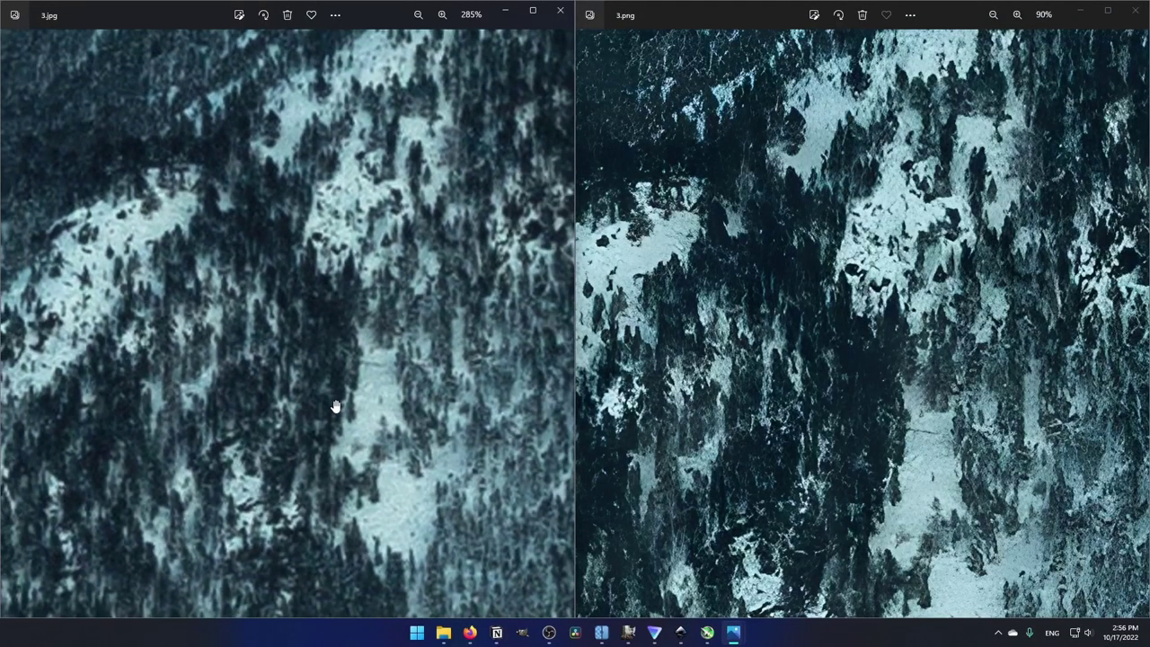
scroll(796, 314, "down", 1)
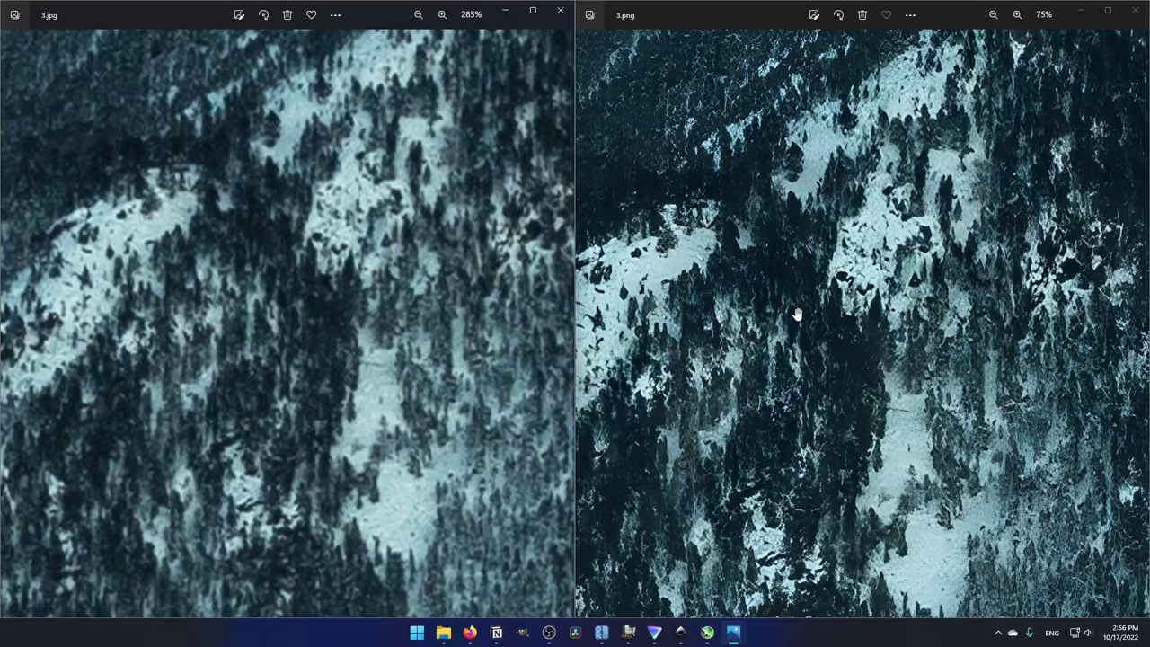
scroll(796, 314, "down", 5)
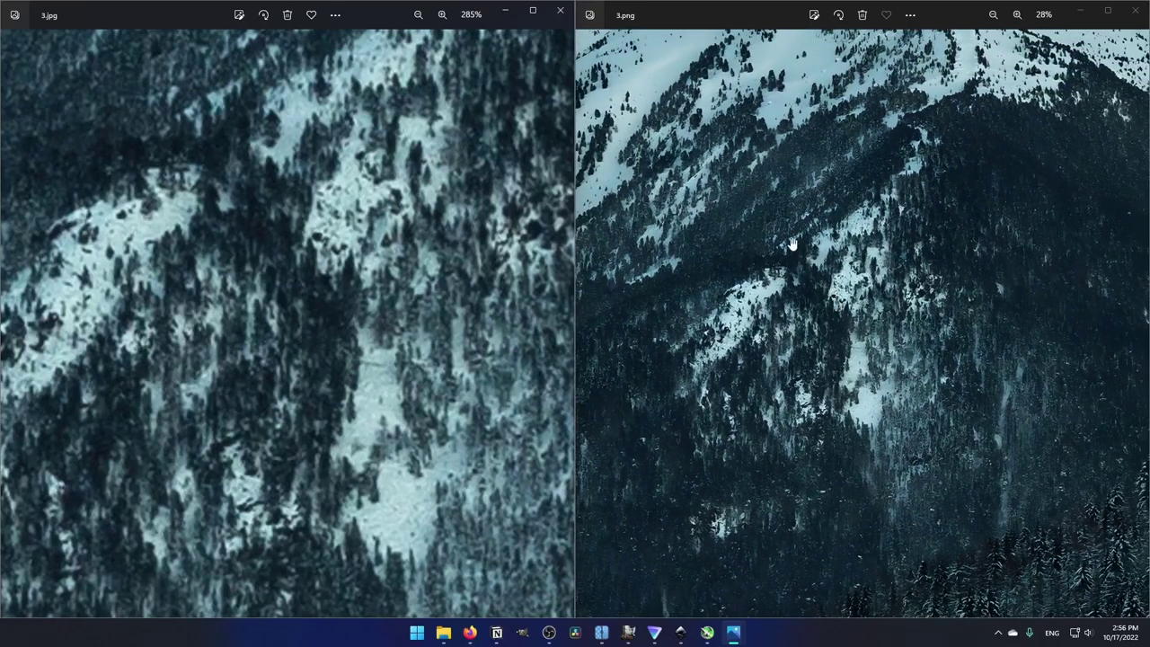
scroll(710, 113, "up", 1)
scroll(747, 167, "up", 8)
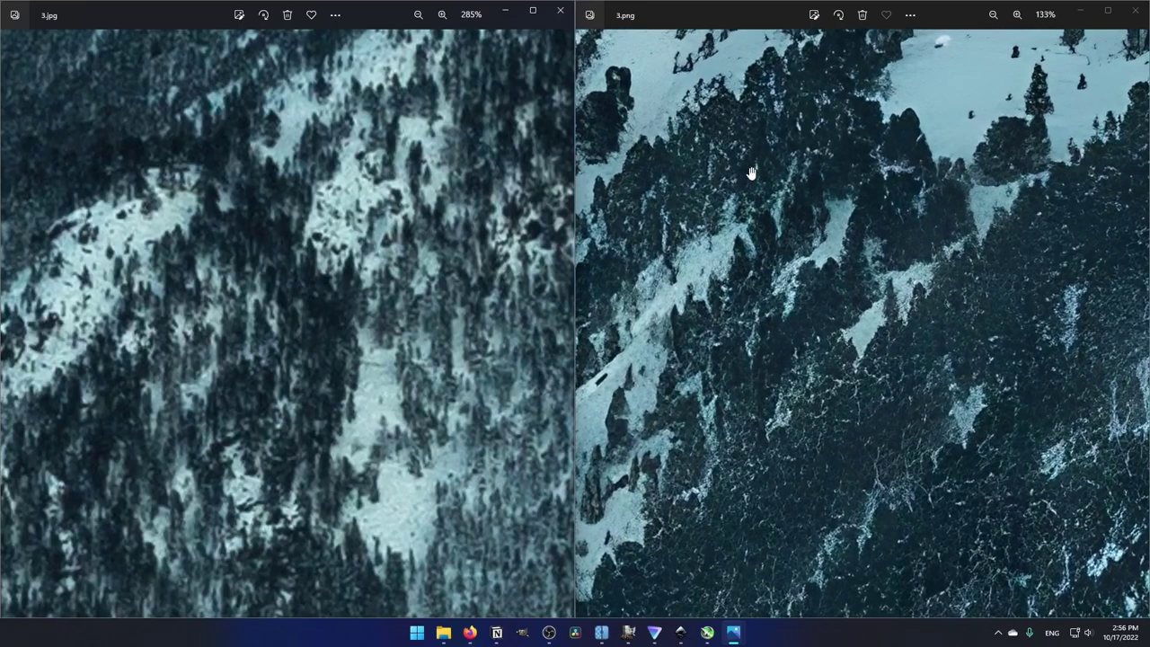
scroll(818, 368, "up", 1)
scroll(242, 232, "up", 6)
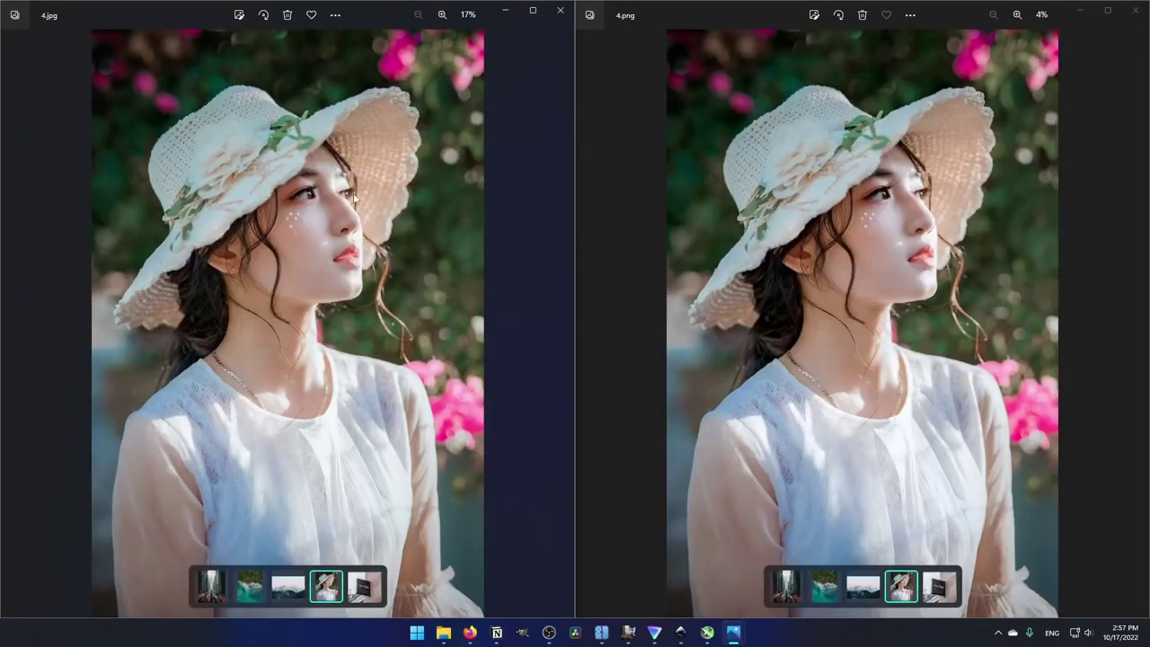
- Zoom into the chin and lips on 4.png and then 4.jpg, and zoom back out
left_click(877, 243)
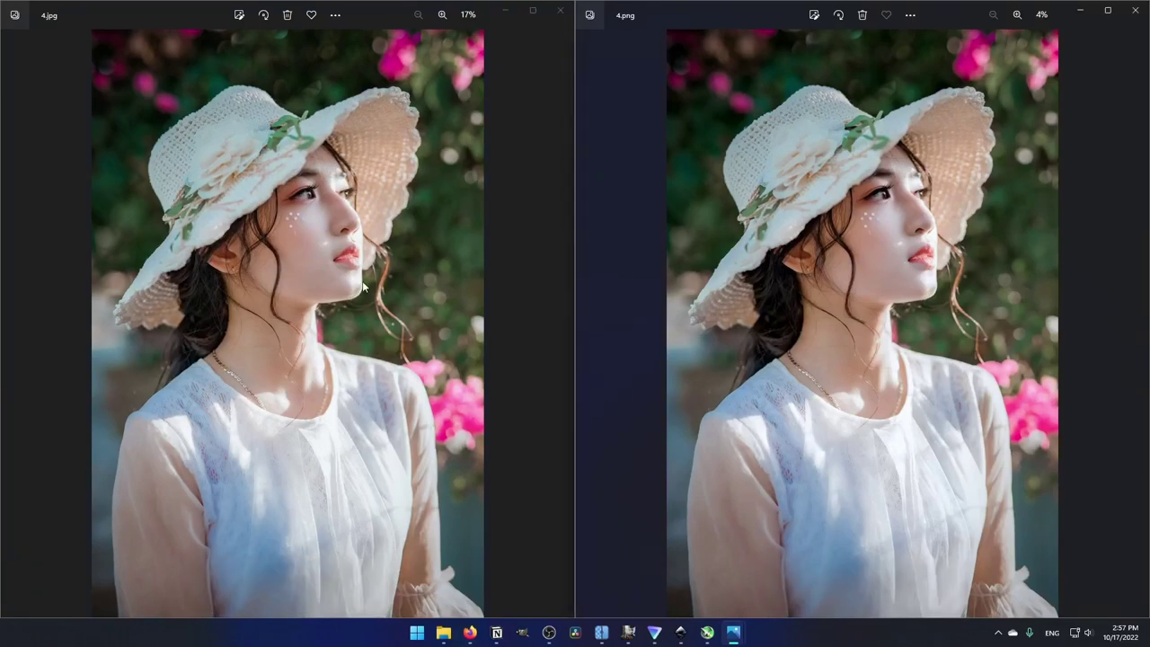
scroll(363, 286, "up", 5)
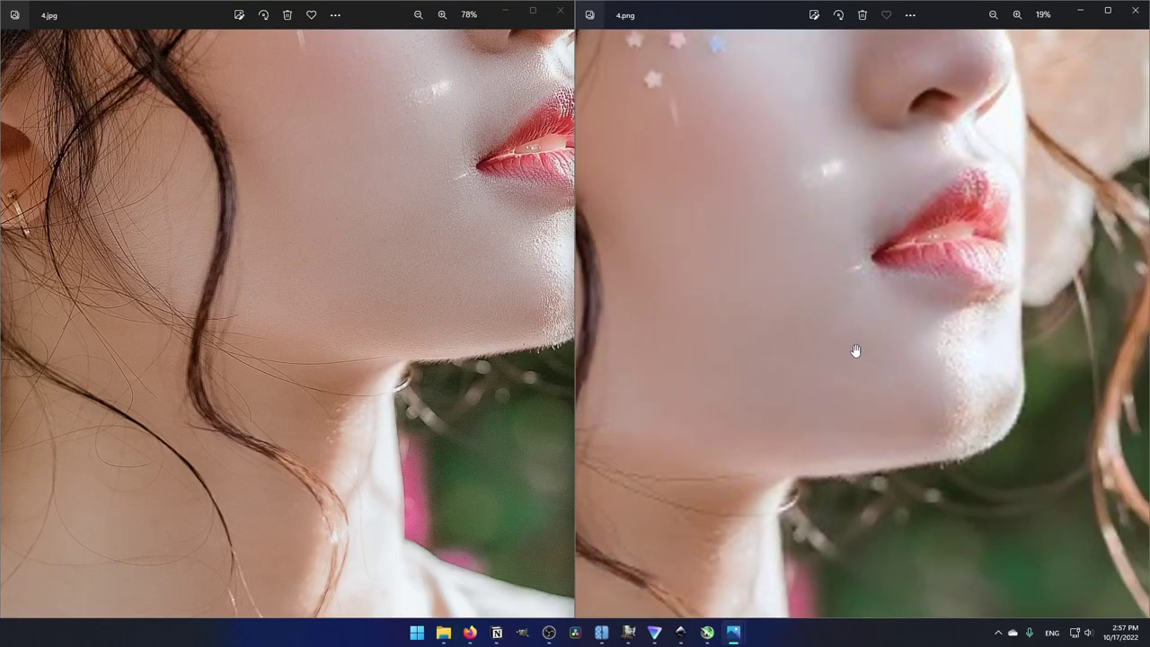
scroll(855, 350, "down", 3)
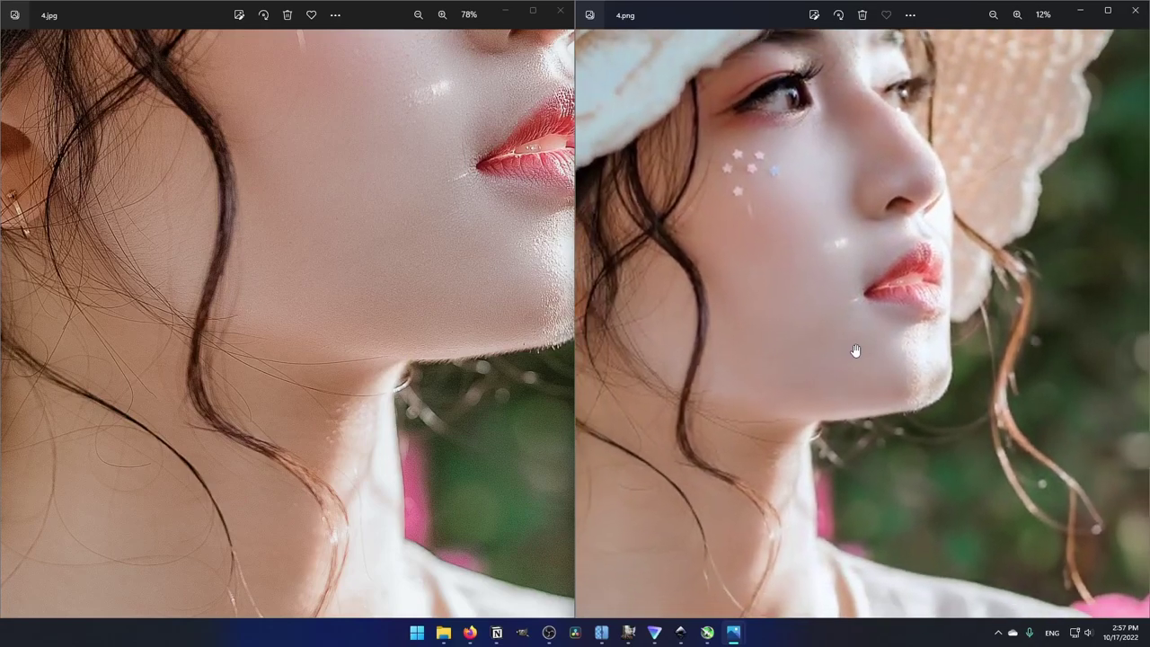
left_click(531, 298)
scroll(531, 298, "down", 3)
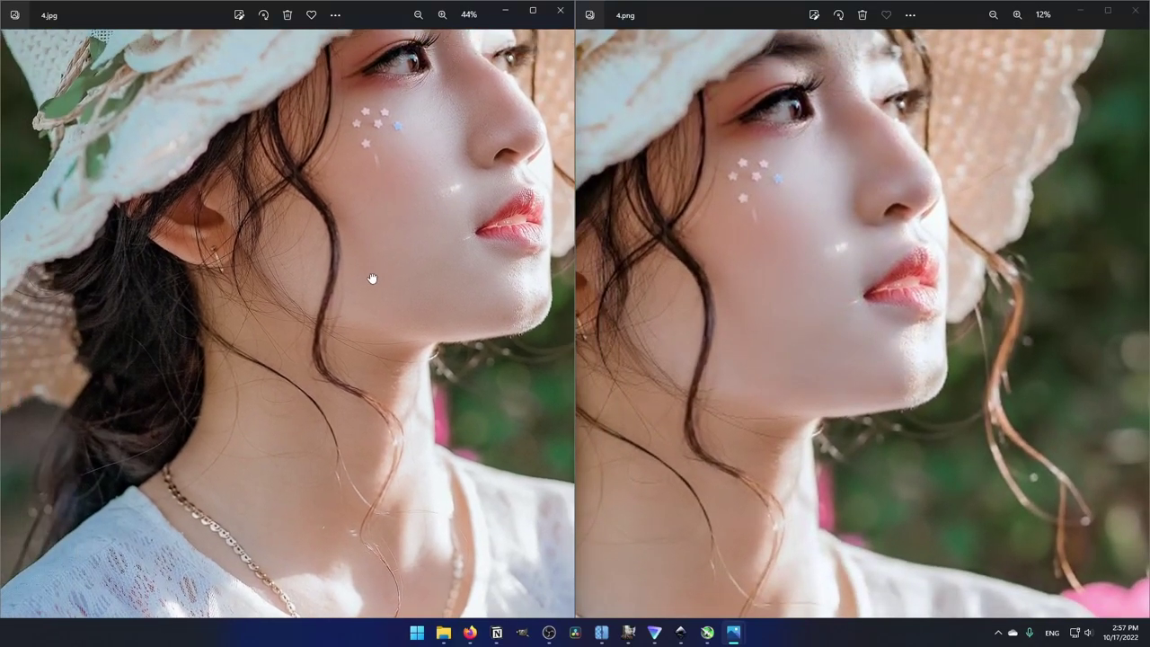
scroll(372, 279, "down", 3)
scroll(944, 482, "down", 2)
scroll(945, 482, "up", 3)
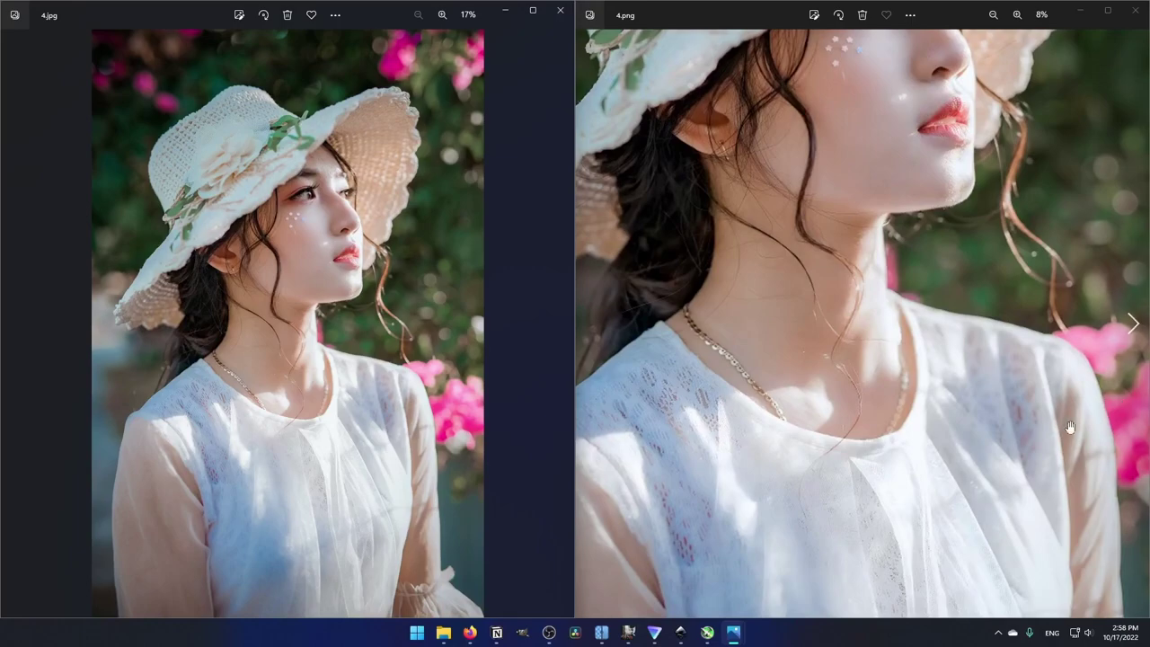
scroll(718, 436, "down", 3)
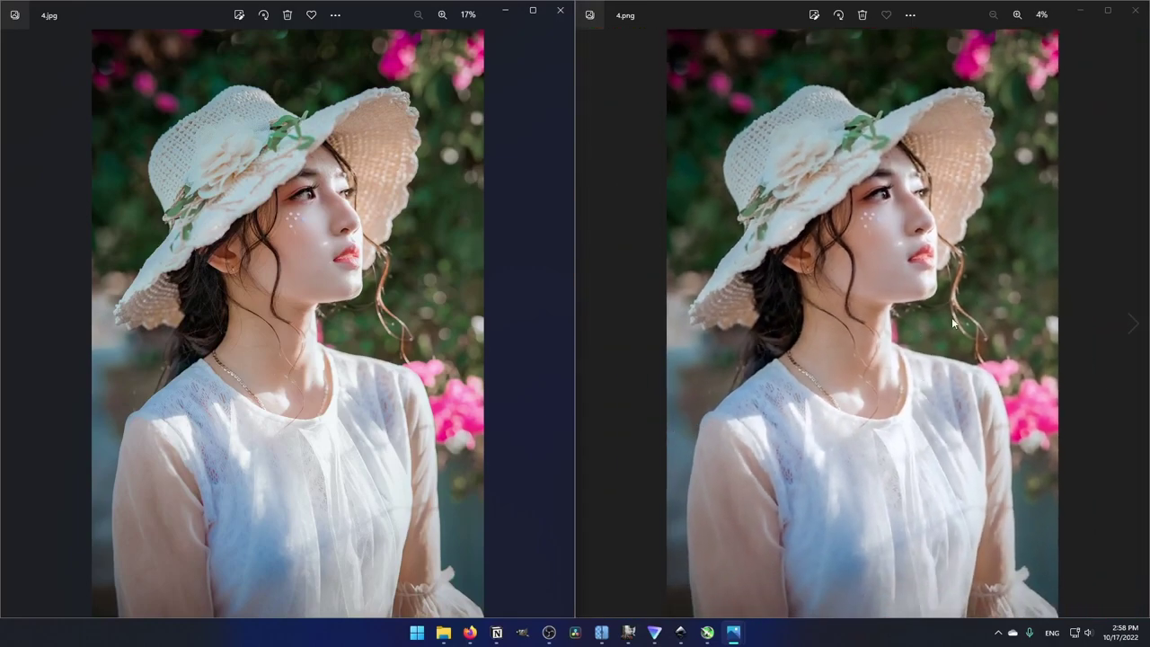
- Close the 4.jpg viewer and zoom 5.png in on the sign's lower corner
left_click(560, 10)
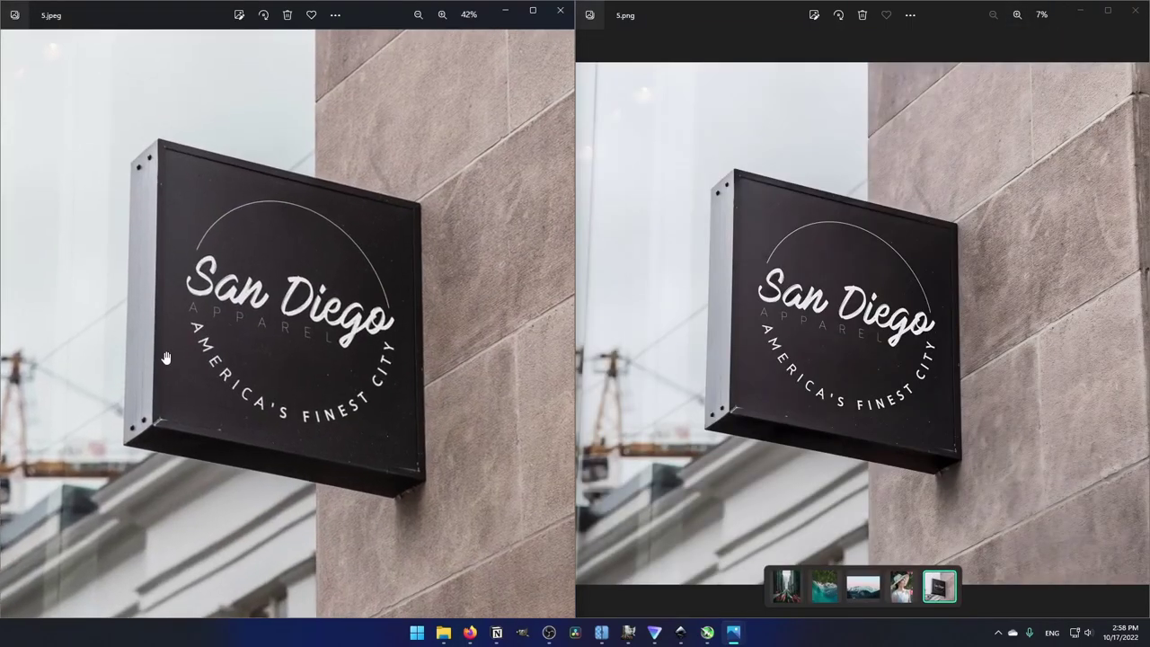
scroll(396, 290, "up", 5)
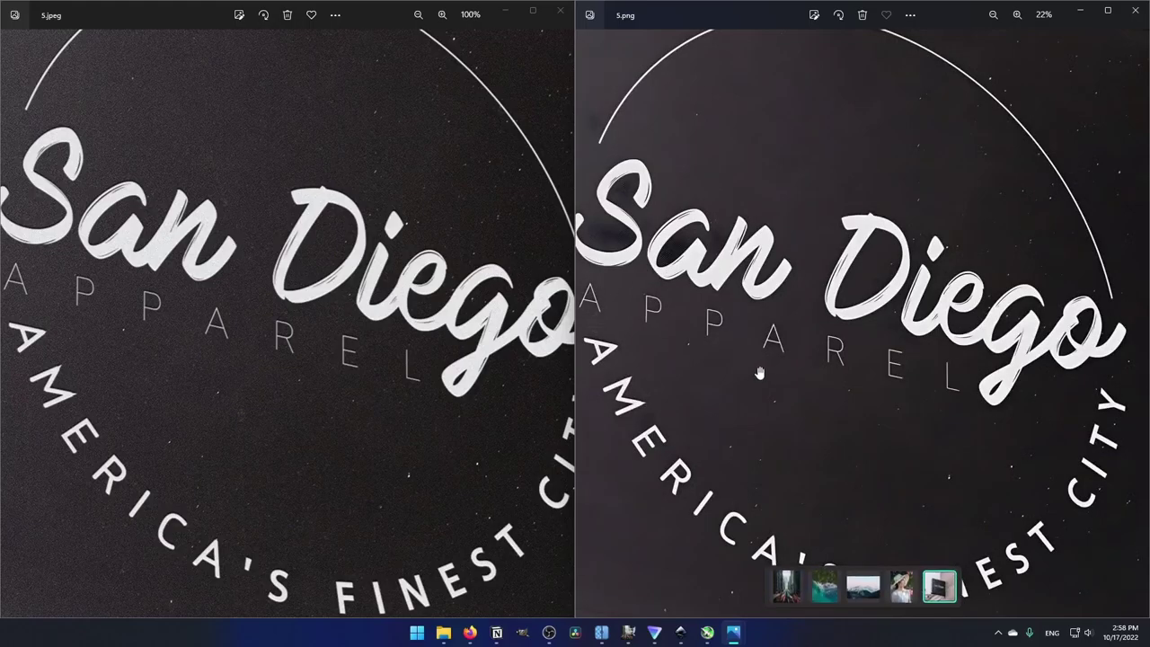
scroll(754, 387, "up", 2)
scroll(178, 406, "up", 3)
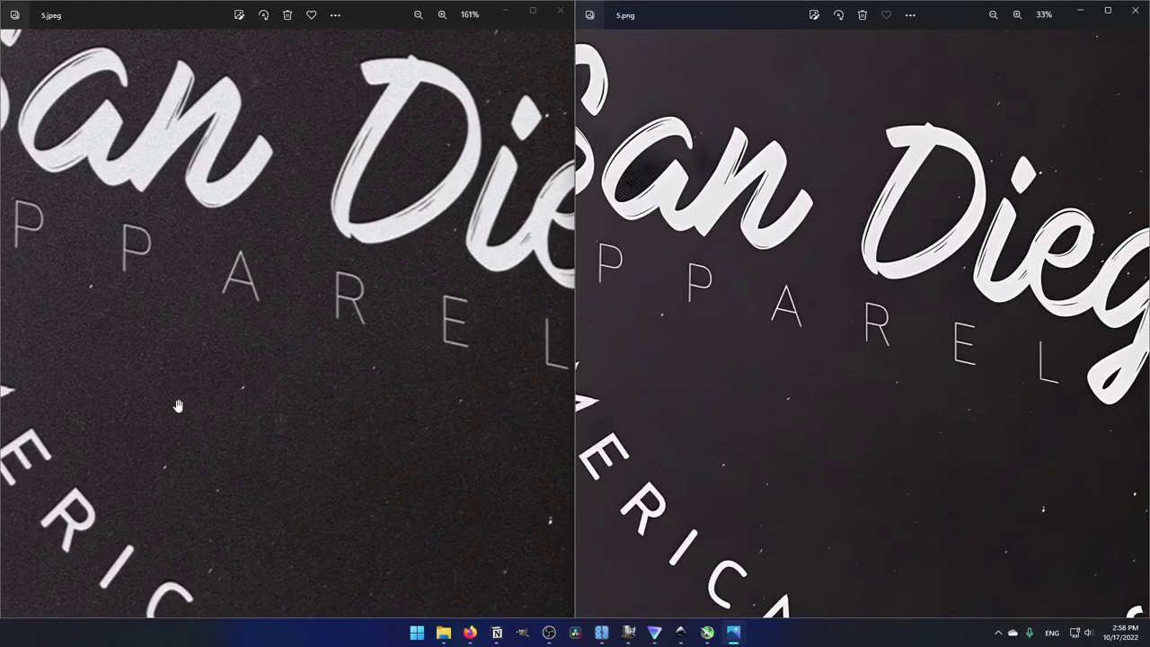
scroll(178, 406, "down", 4)
scroll(812, 396, "down", 4)
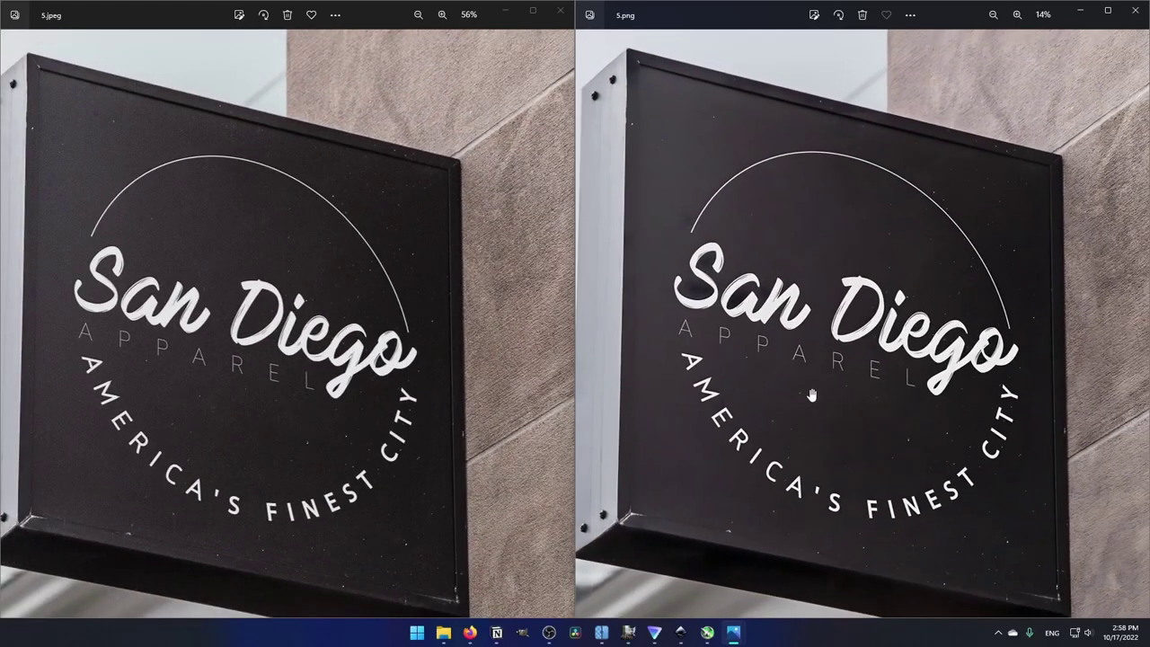
left_click_drag(964, 433, 886, 327)
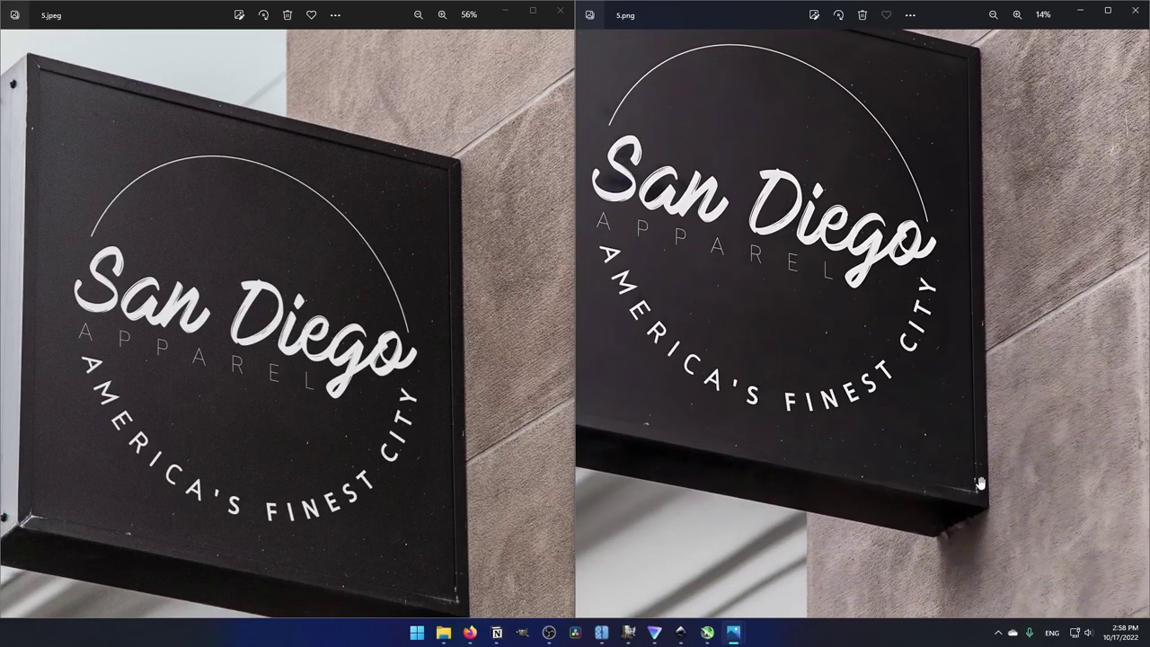
- Zoom and pan the original 5.jpeg over the wall below and the blurred crane background
scroll(319, 420, "up", 5)
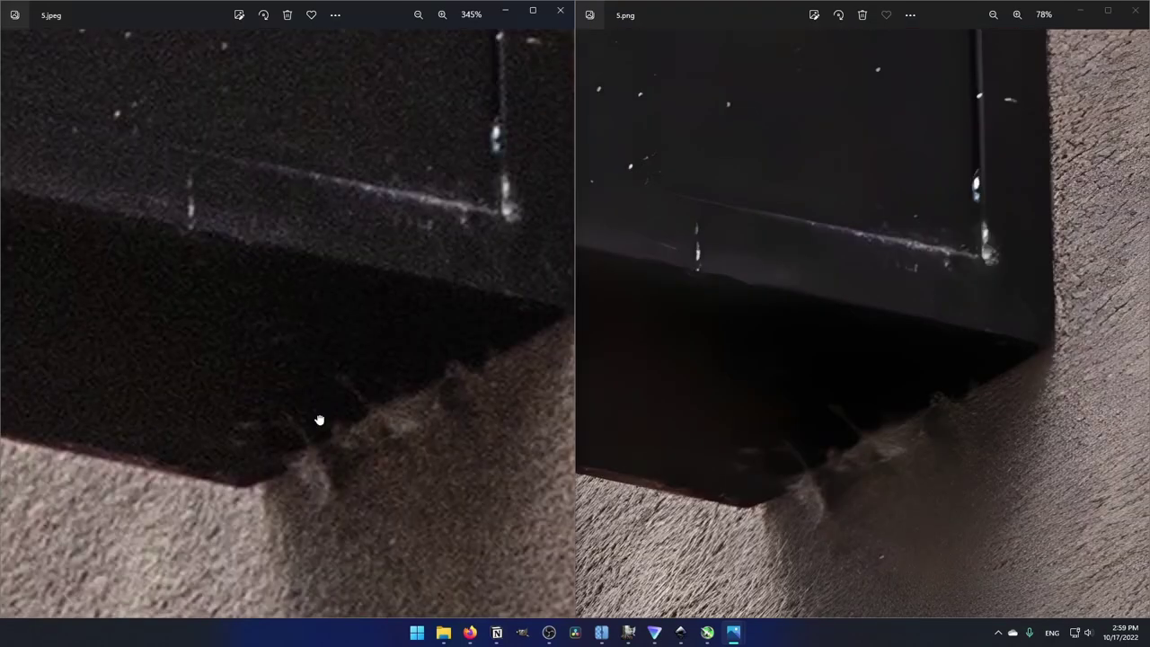
scroll(780, 517, "down", 3)
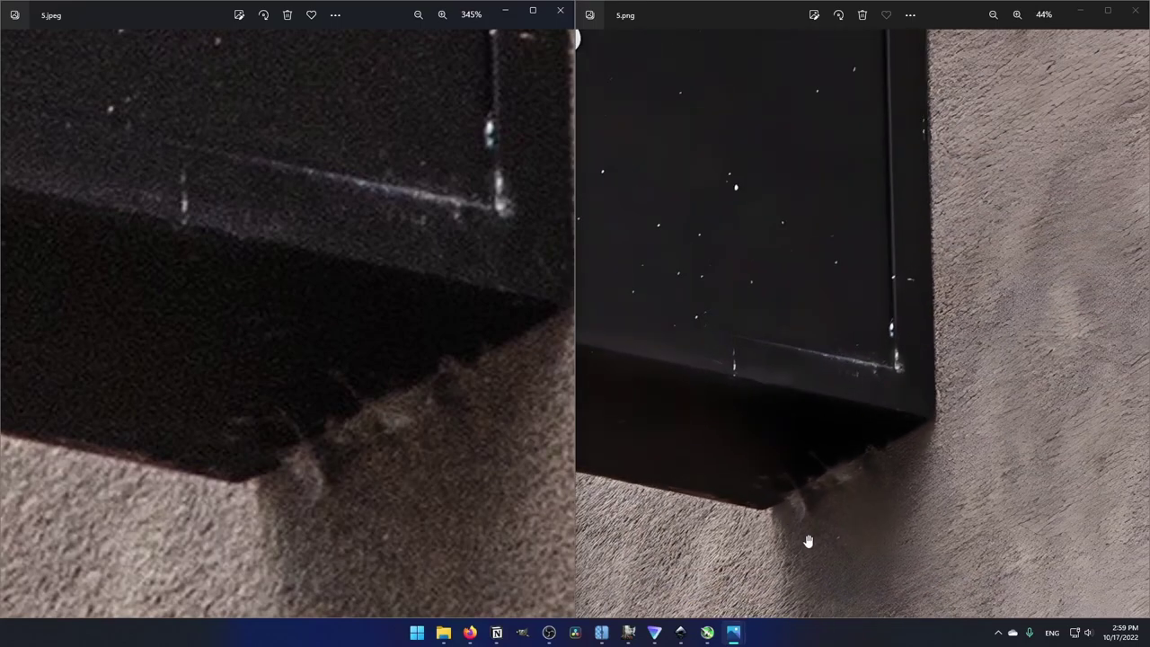
scroll(865, 349, "up", 2)
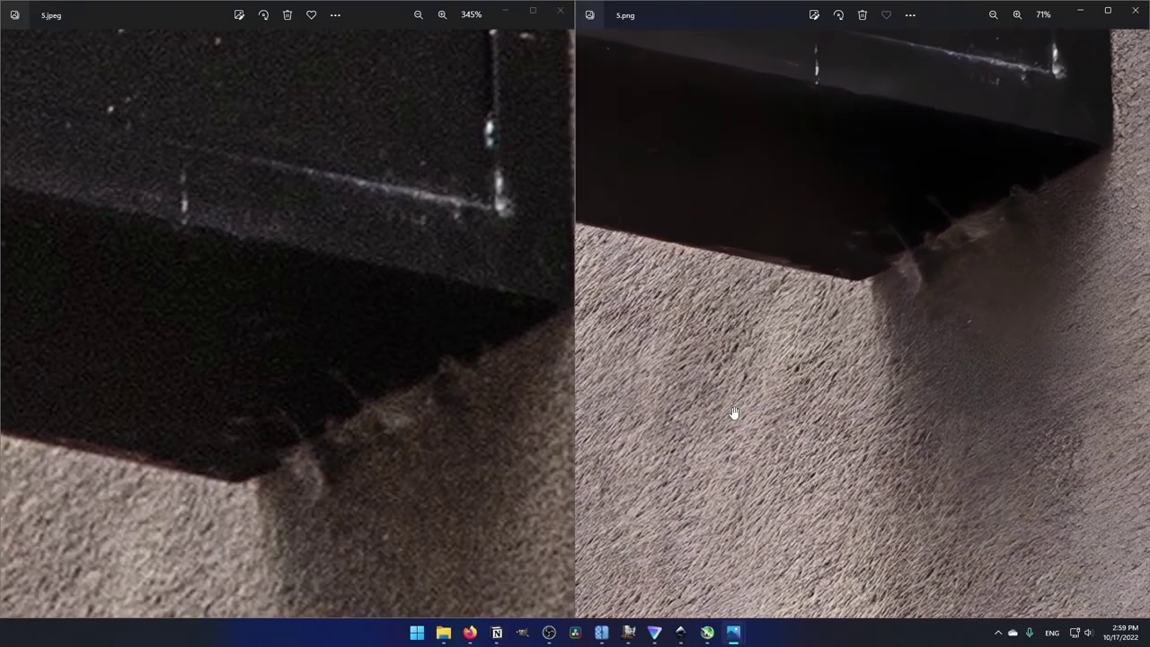
left_click_drag(374, 449, 426, 234)
scroll(734, 319, "down", 3)
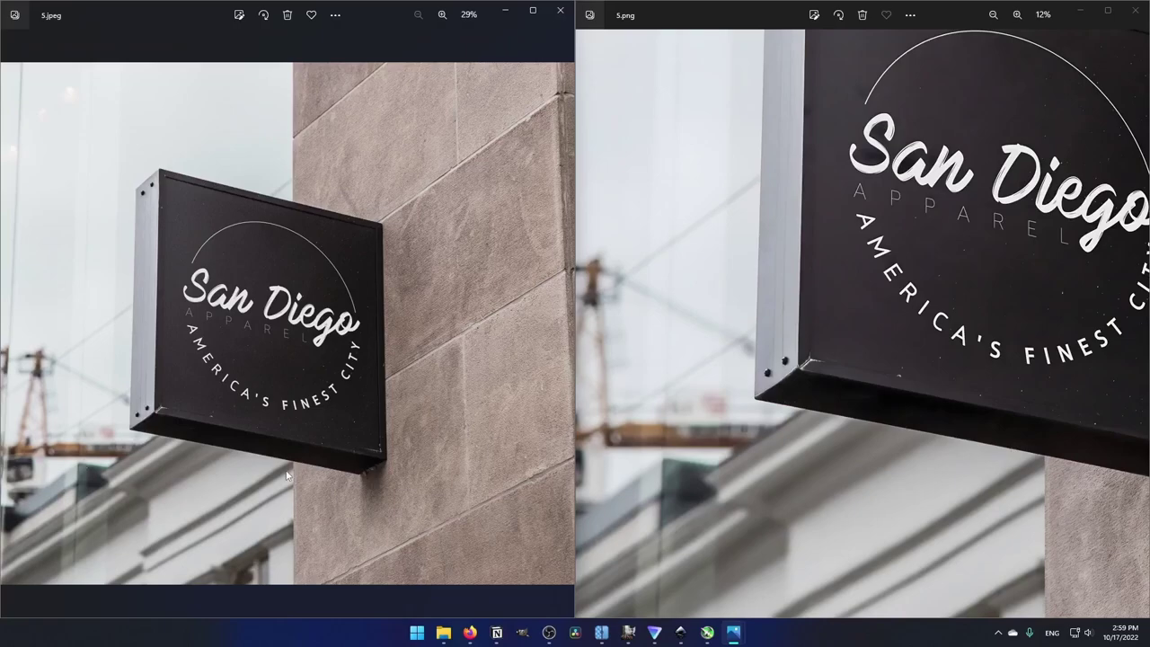
scroll(112, 459, "up", 3)
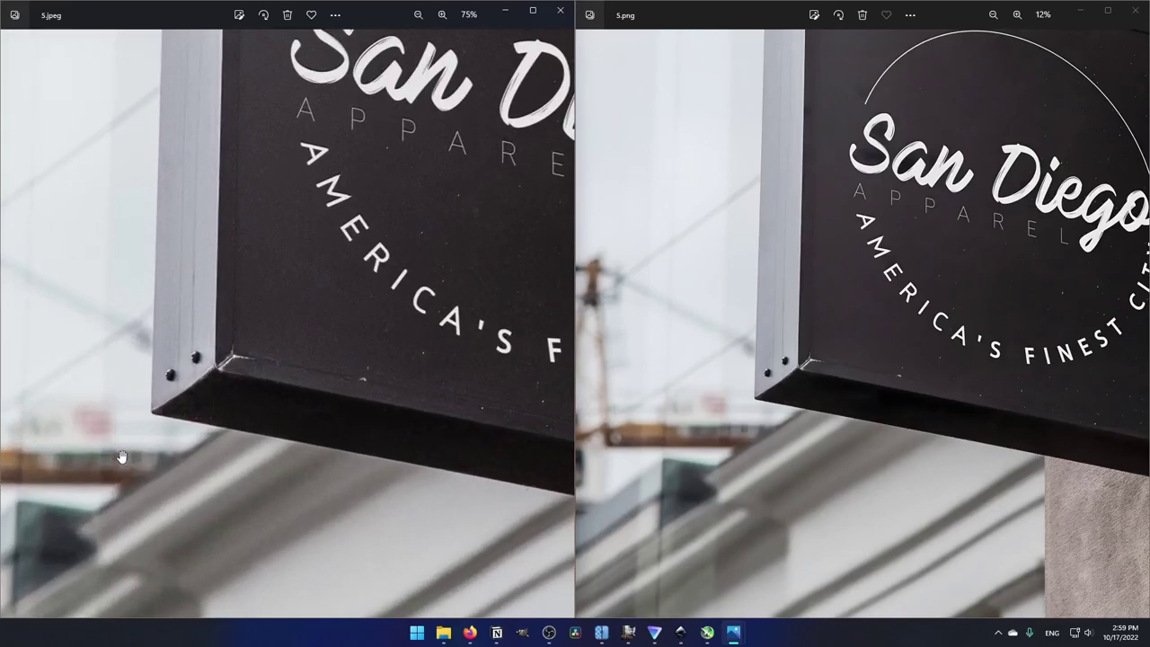
left_click_drag(121, 457, 438, 359)
- Zoom the upscaled 5.png in on the sign's bolts
scroll(225, 373, "up", 1)
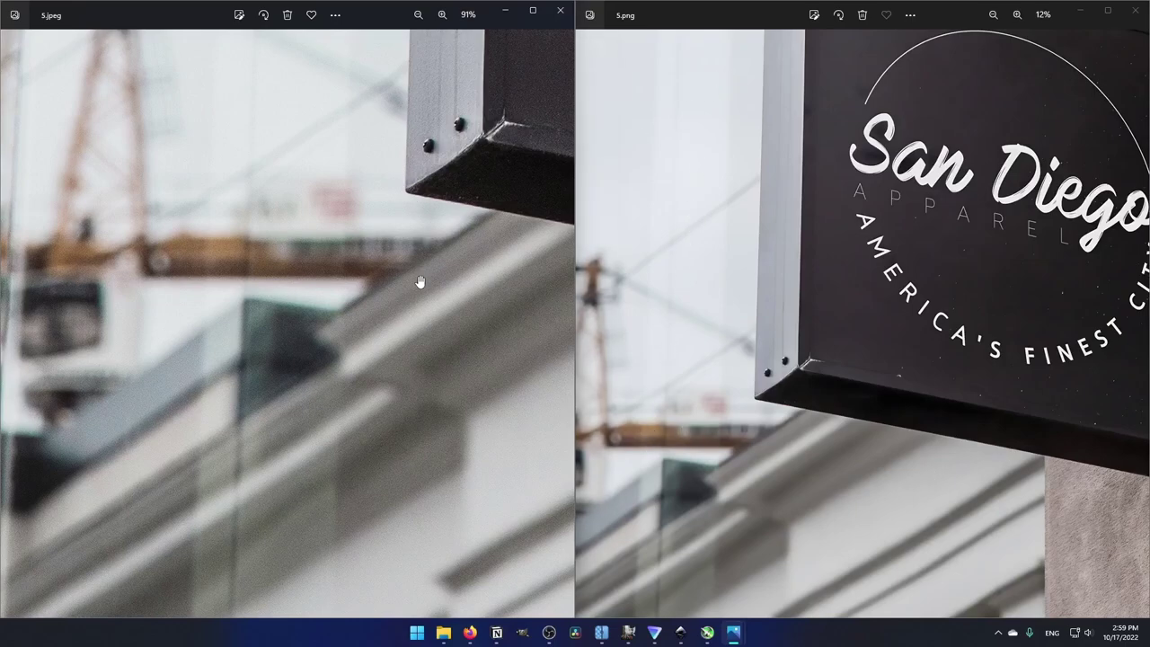
scroll(737, 395, "up", 10)
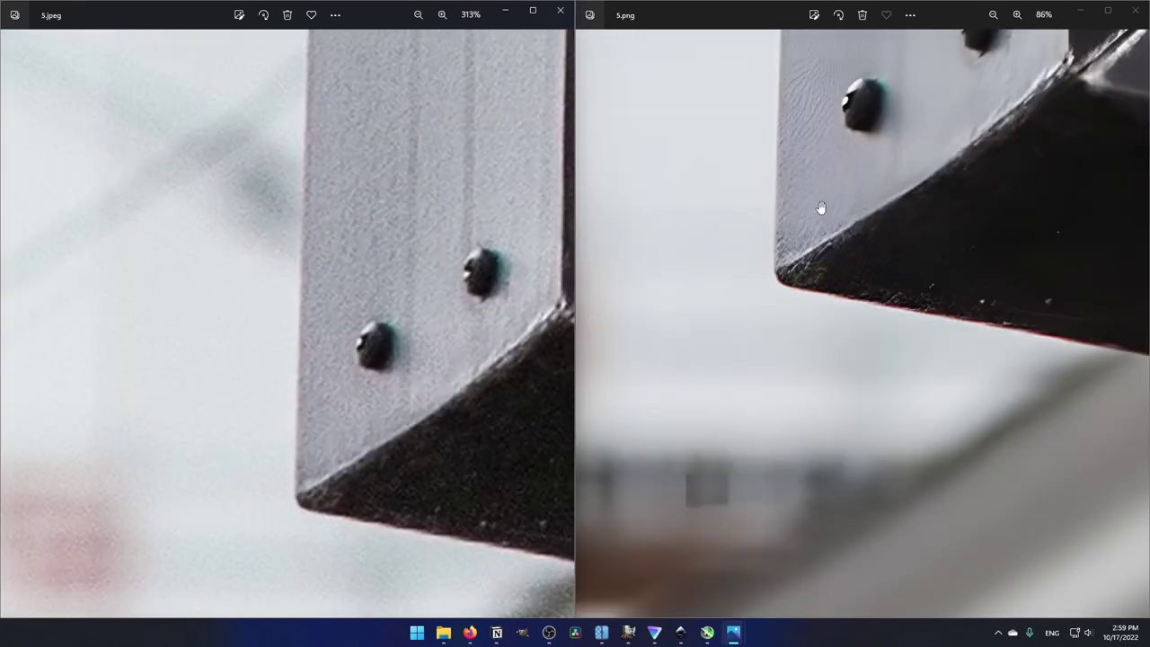
left_click_drag(788, 434, 798, 398)
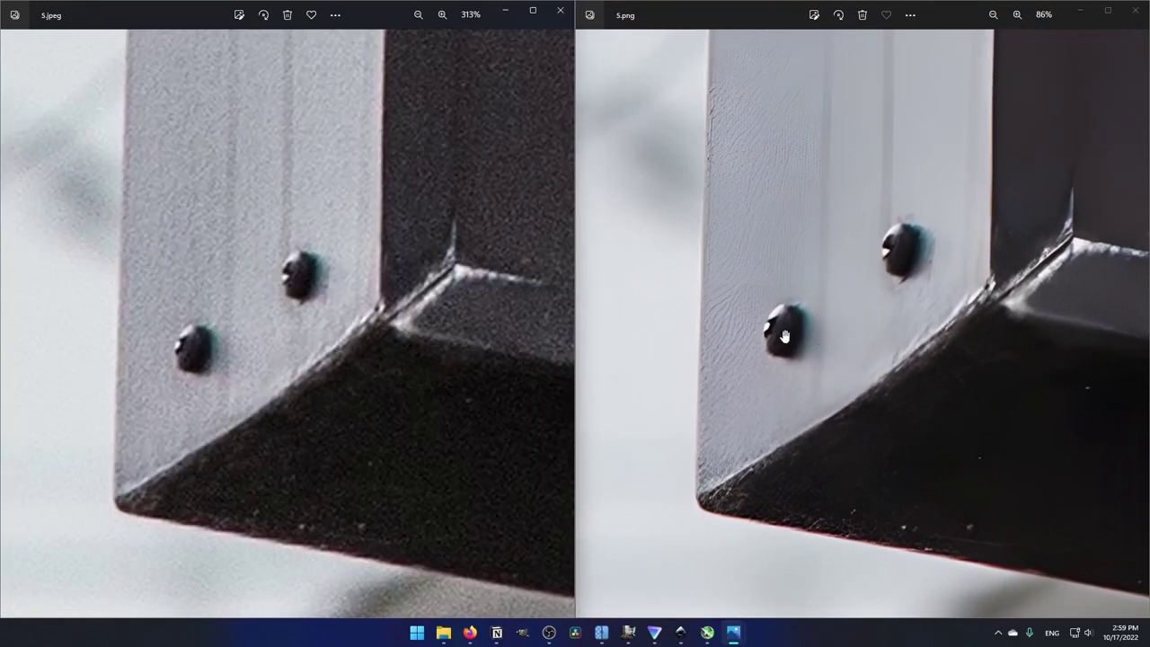
scroll(709, 342, "up", 1)
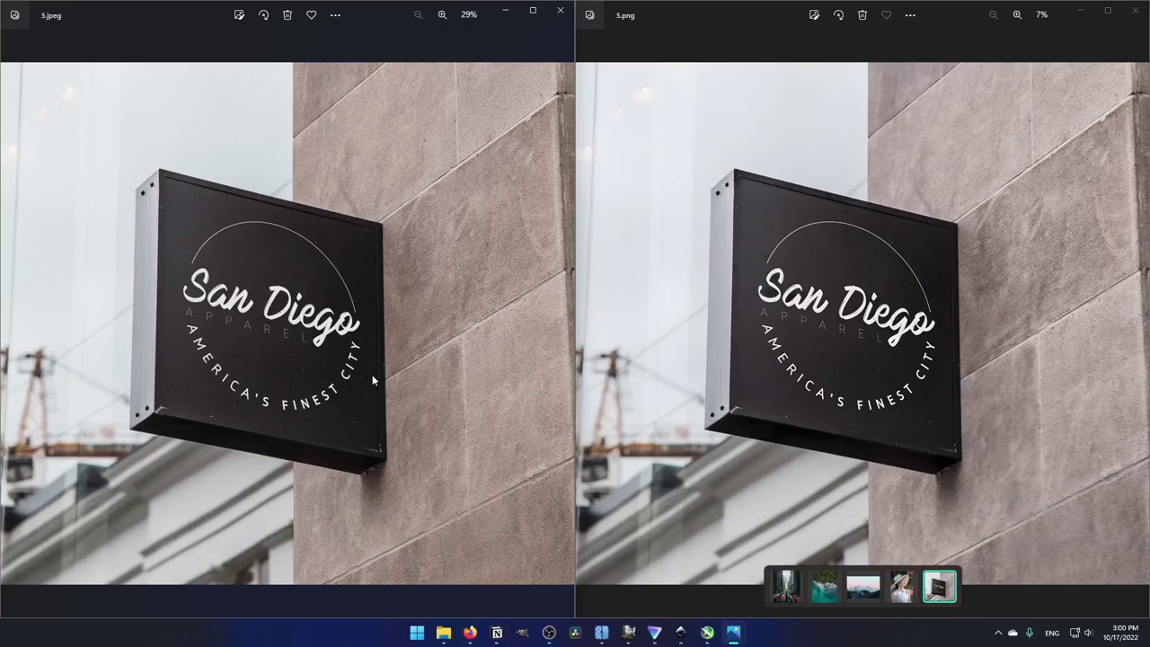